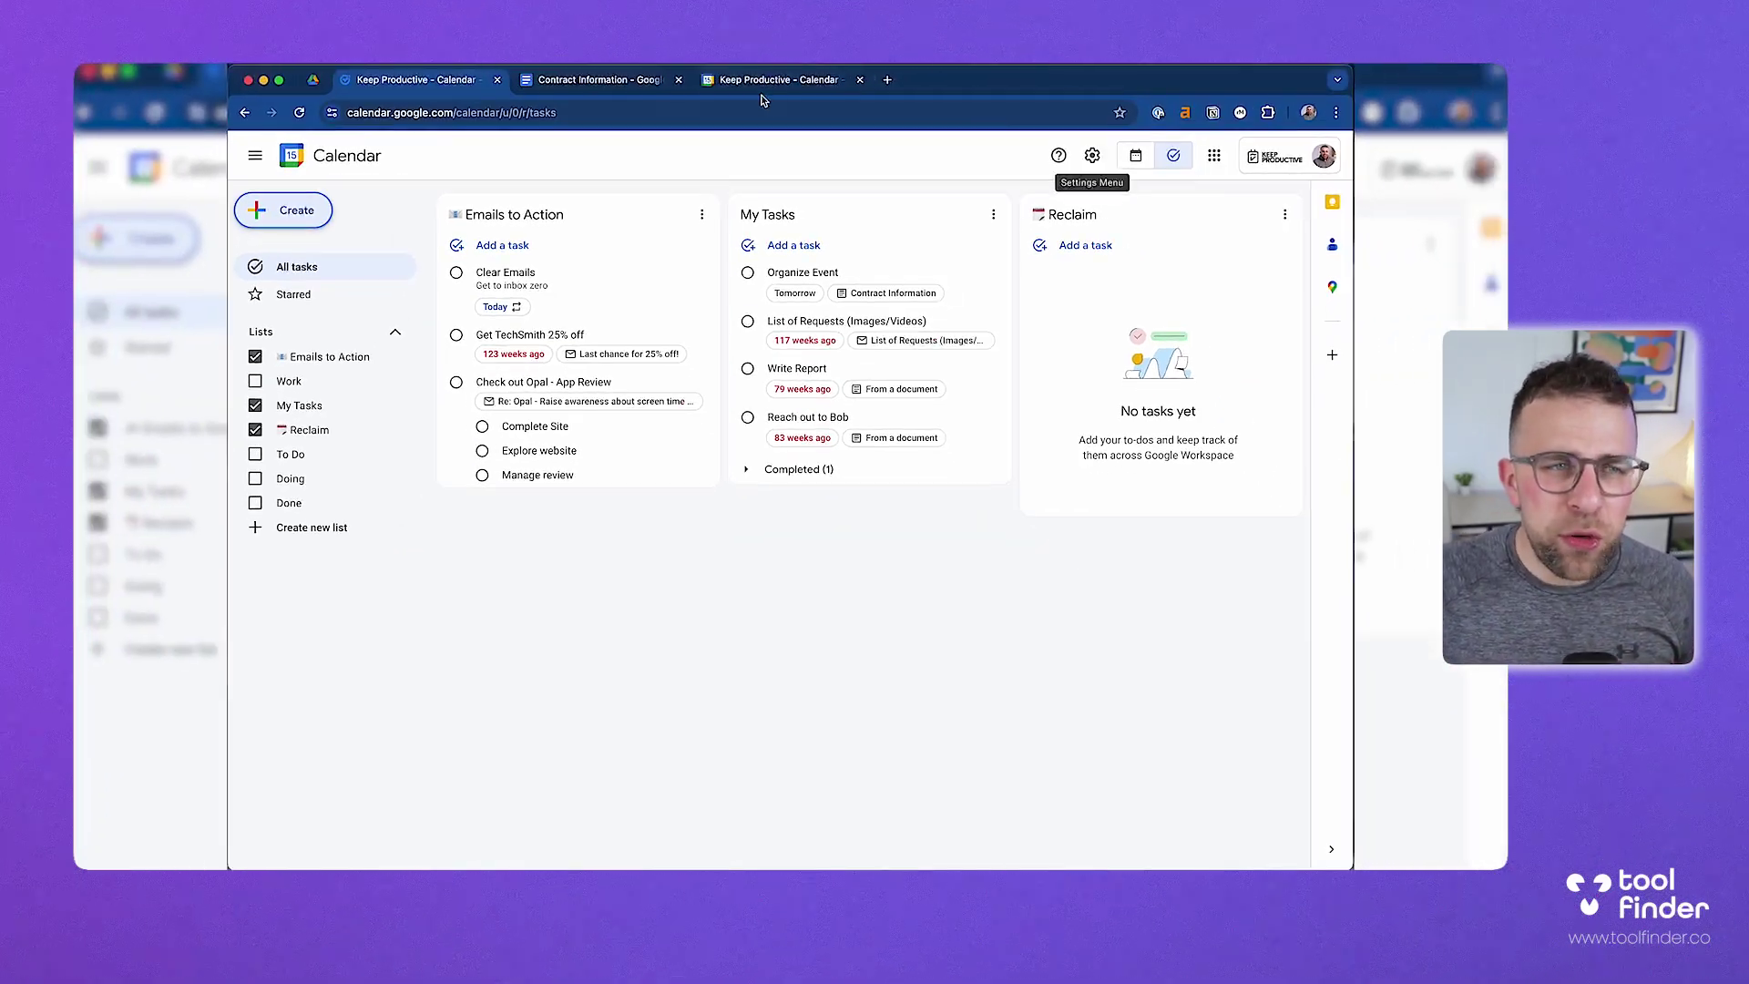
Switch to Google Calendar and open Tasks full-page with Emails to Action, My Tasks and Reclaim.
{"action": "left_click", "coordinate": [763, 91]}
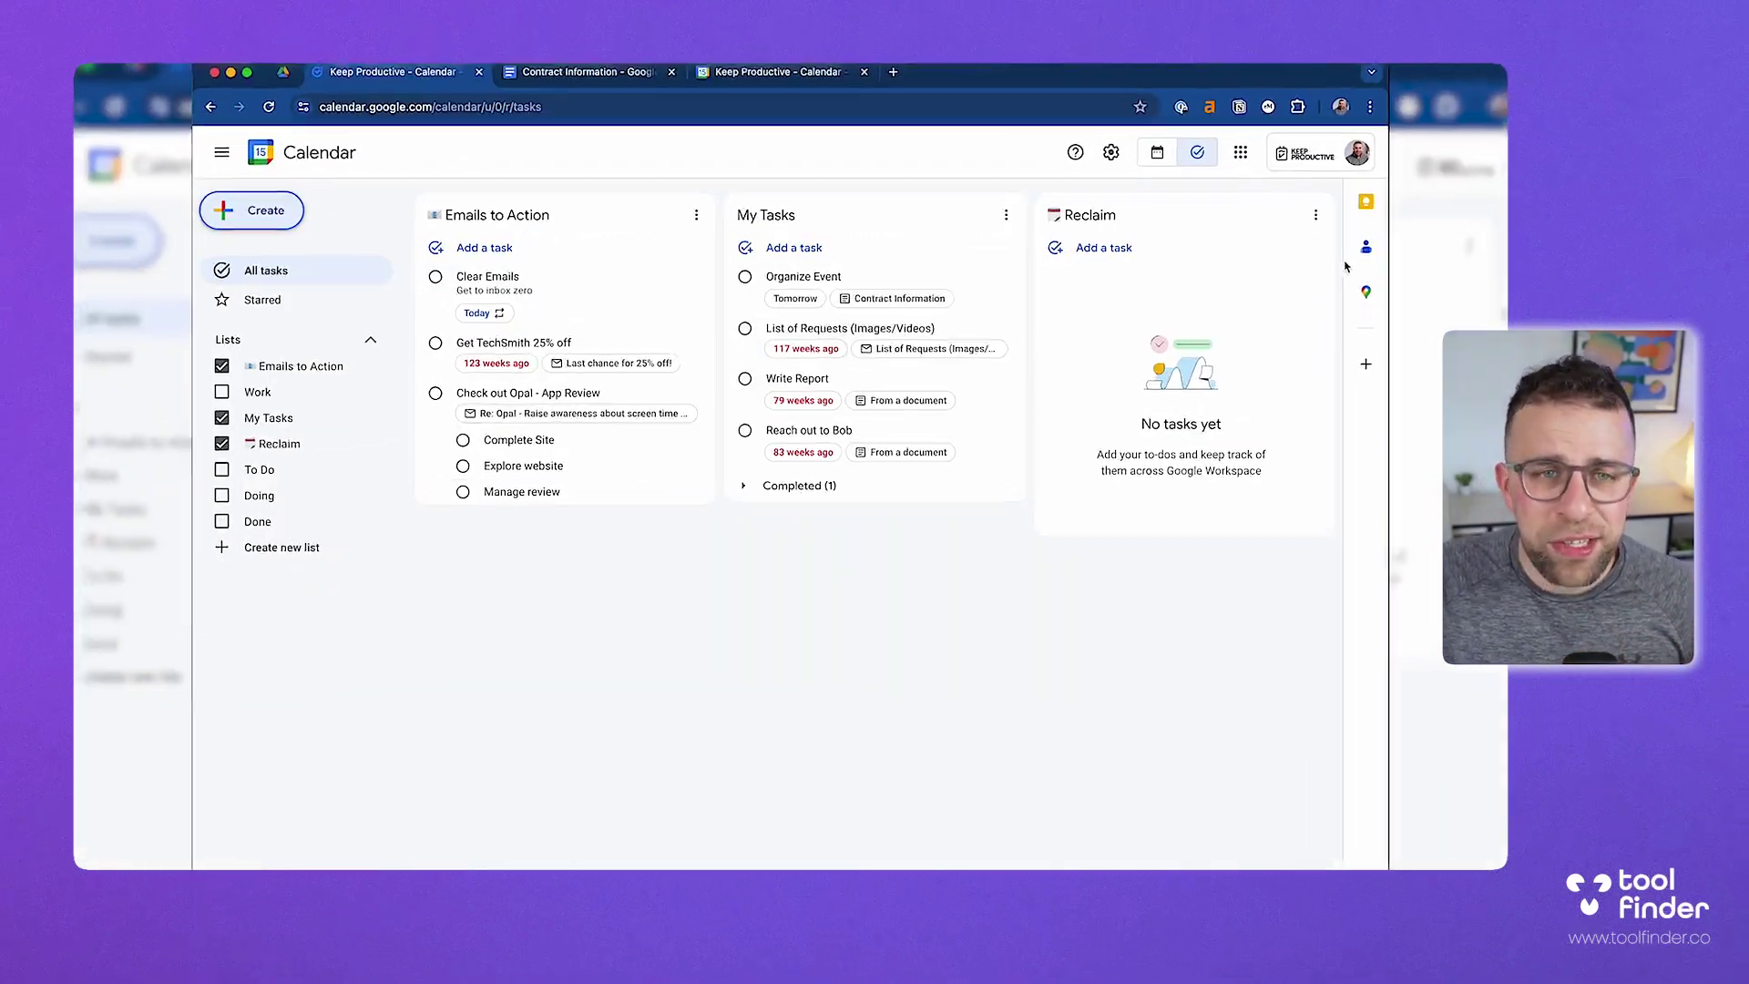
Create a task titled 'Google Tasks' in Emails to Action, due today at 11:30 AM.
{"action": "left_click", "coordinate": [313, 213]}
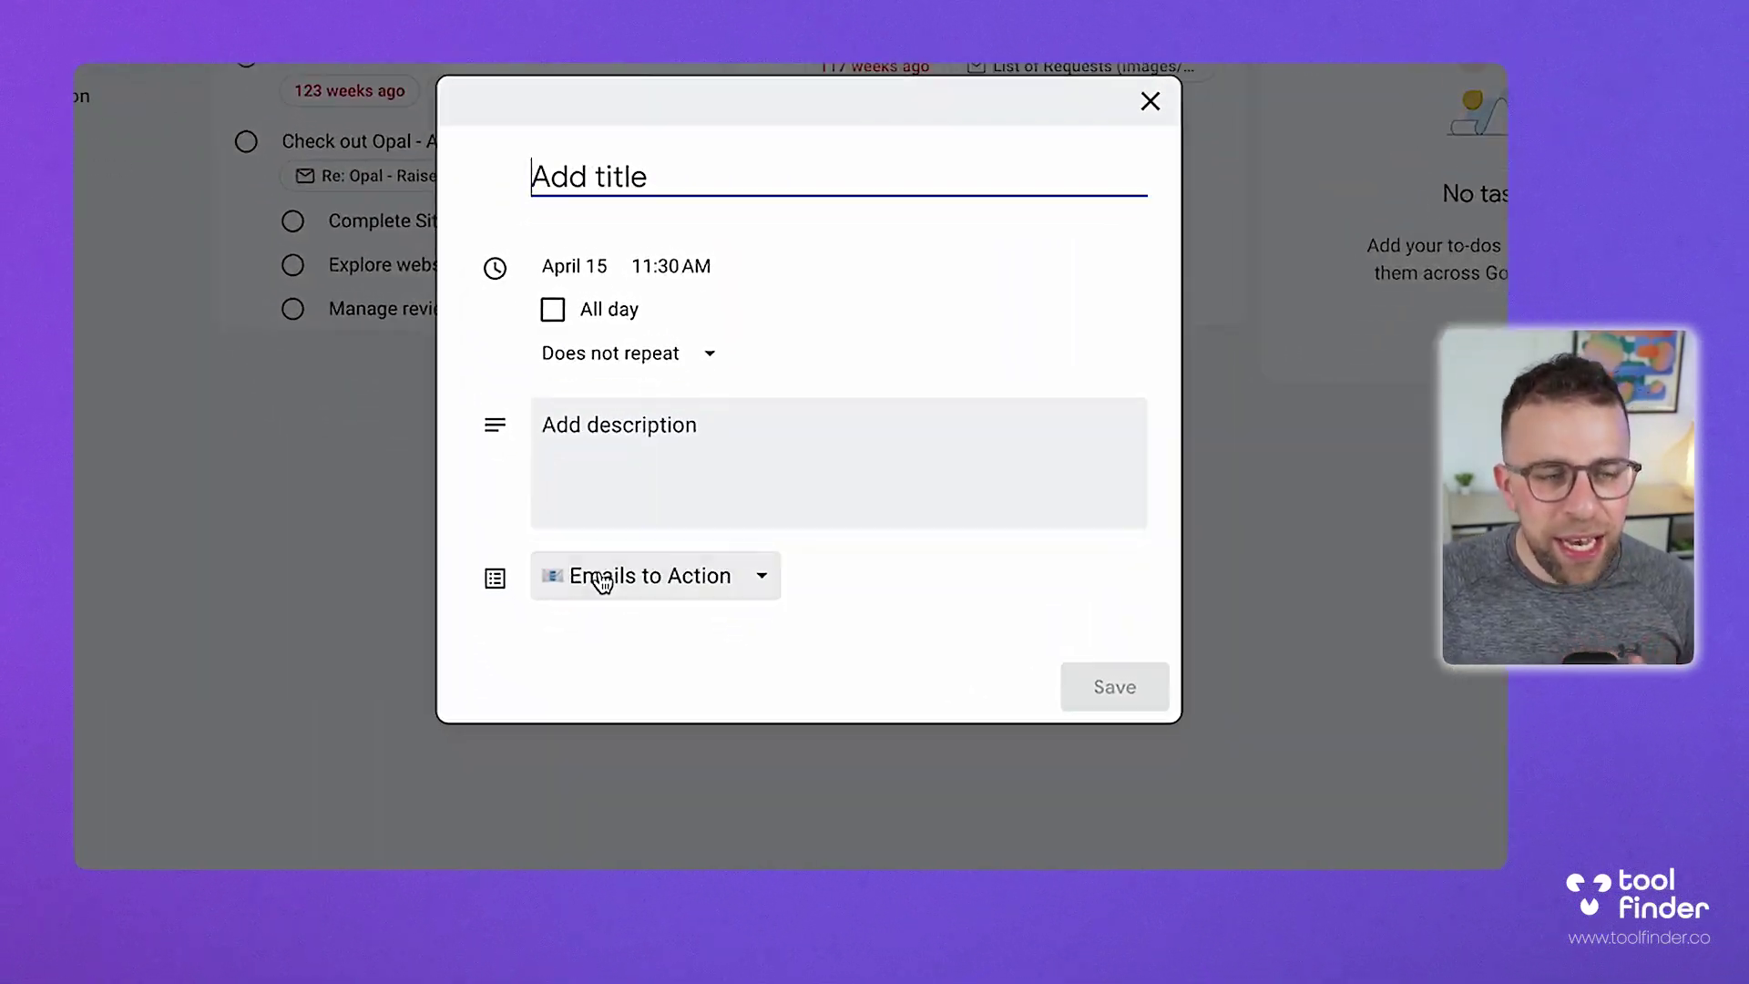
{"action": "left_click", "coordinate": [614, 737]}
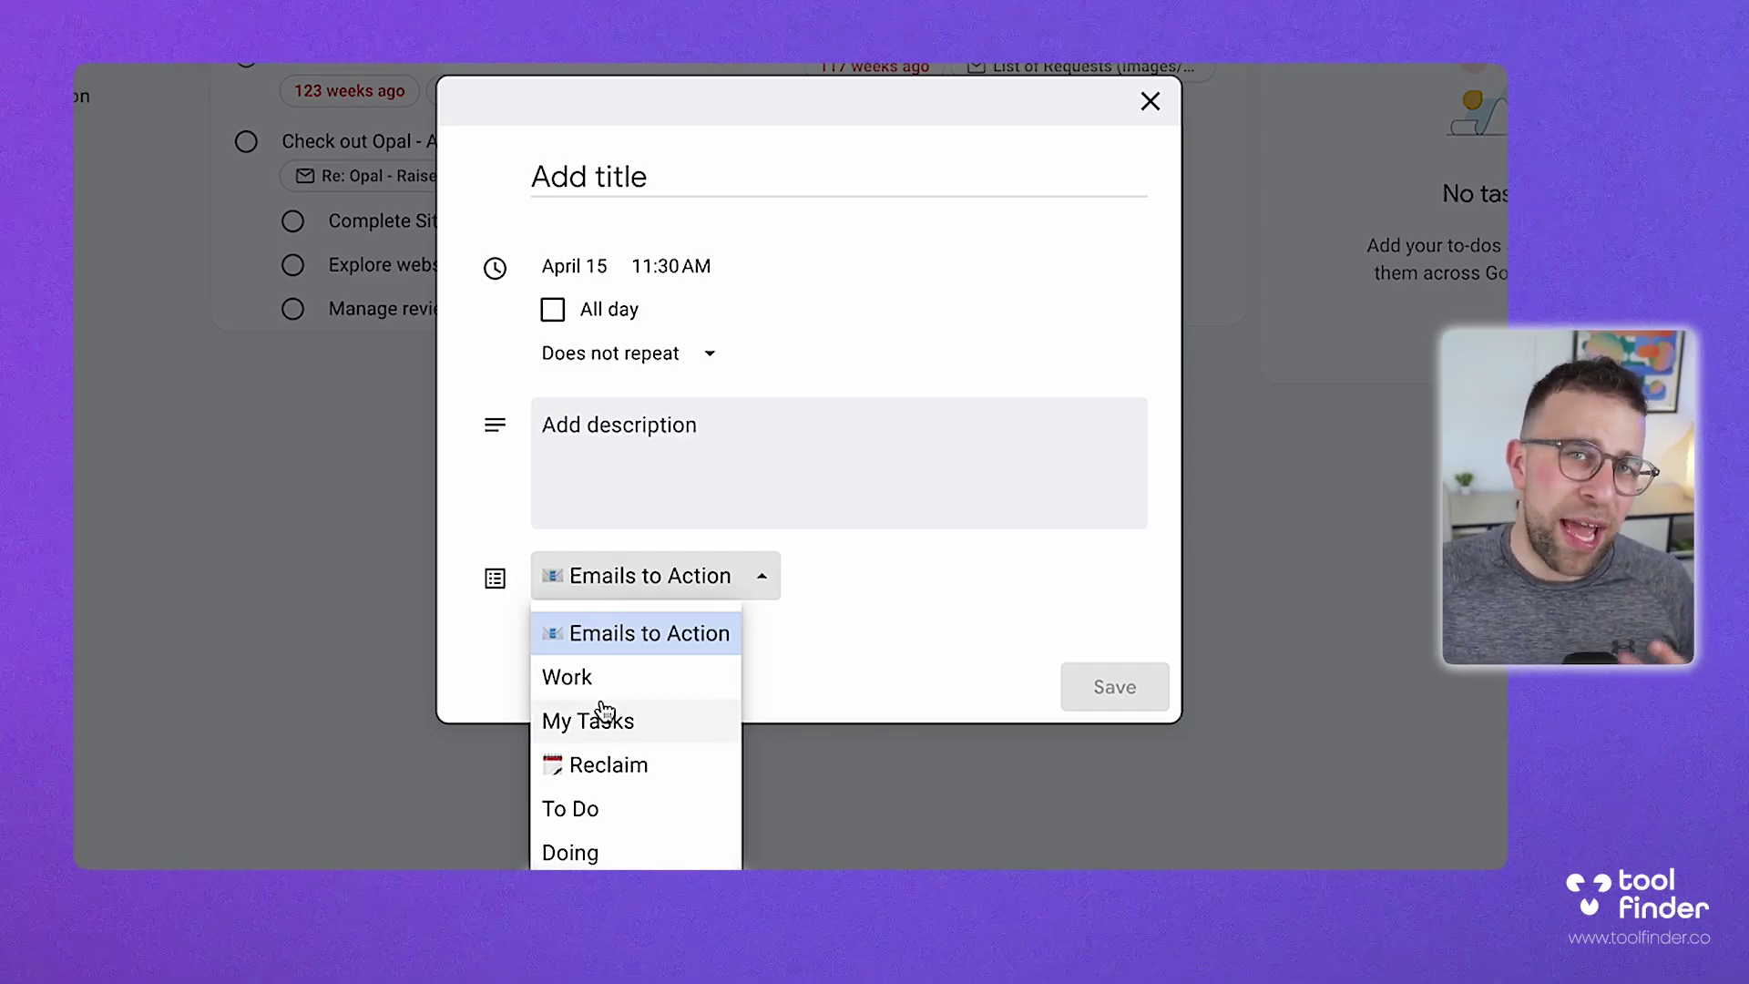
{"action": "left_click", "coordinate": [638, 635]}
{"action": "left_click", "coordinate": [641, 168]}
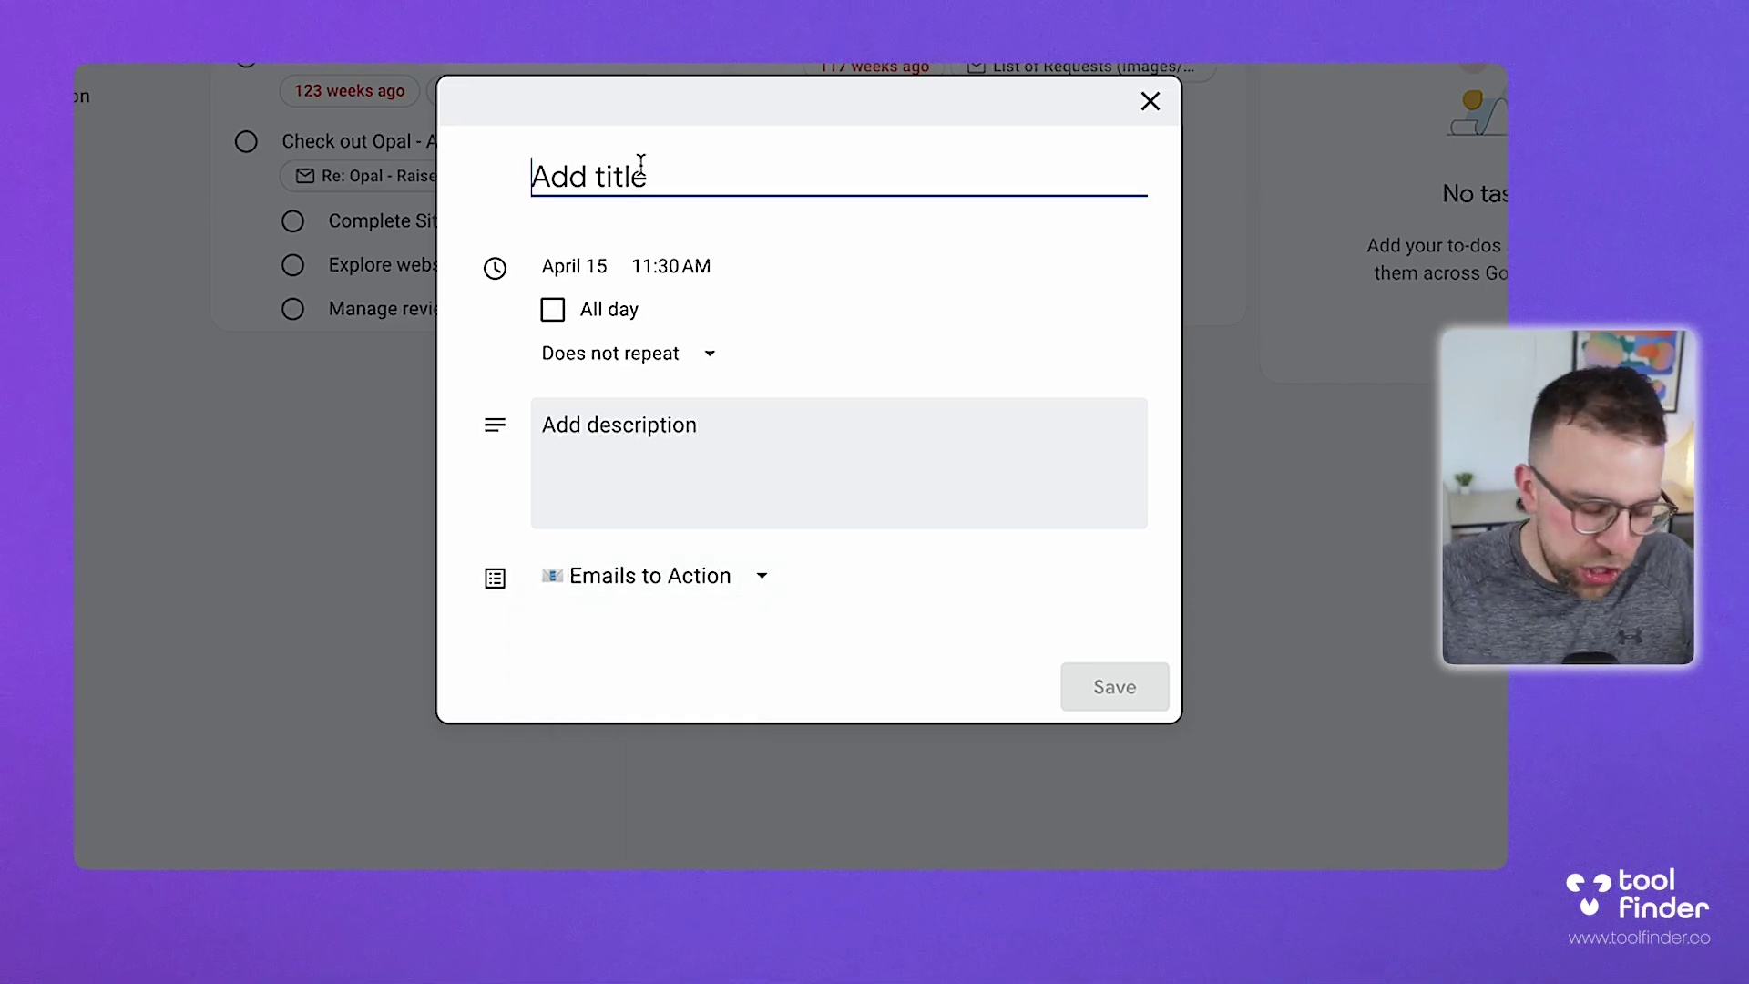
{"action": "type", "text": "Googl"}
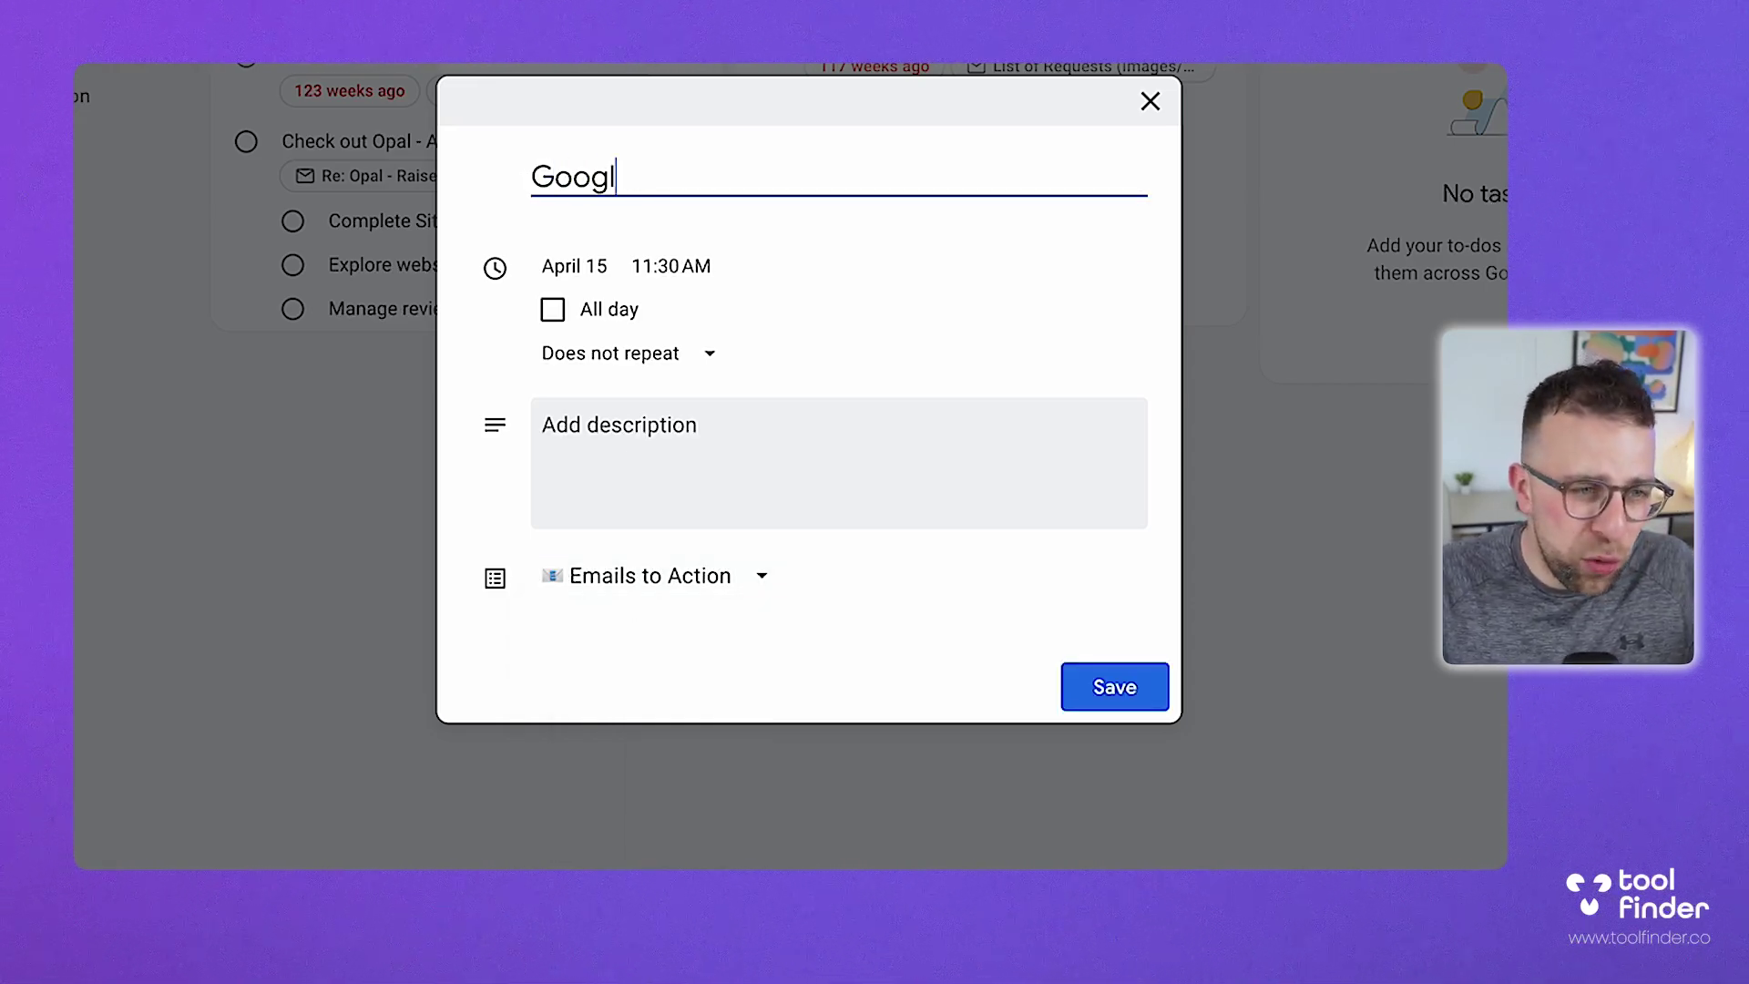
{"action": "type", "text": "e Tasks"}
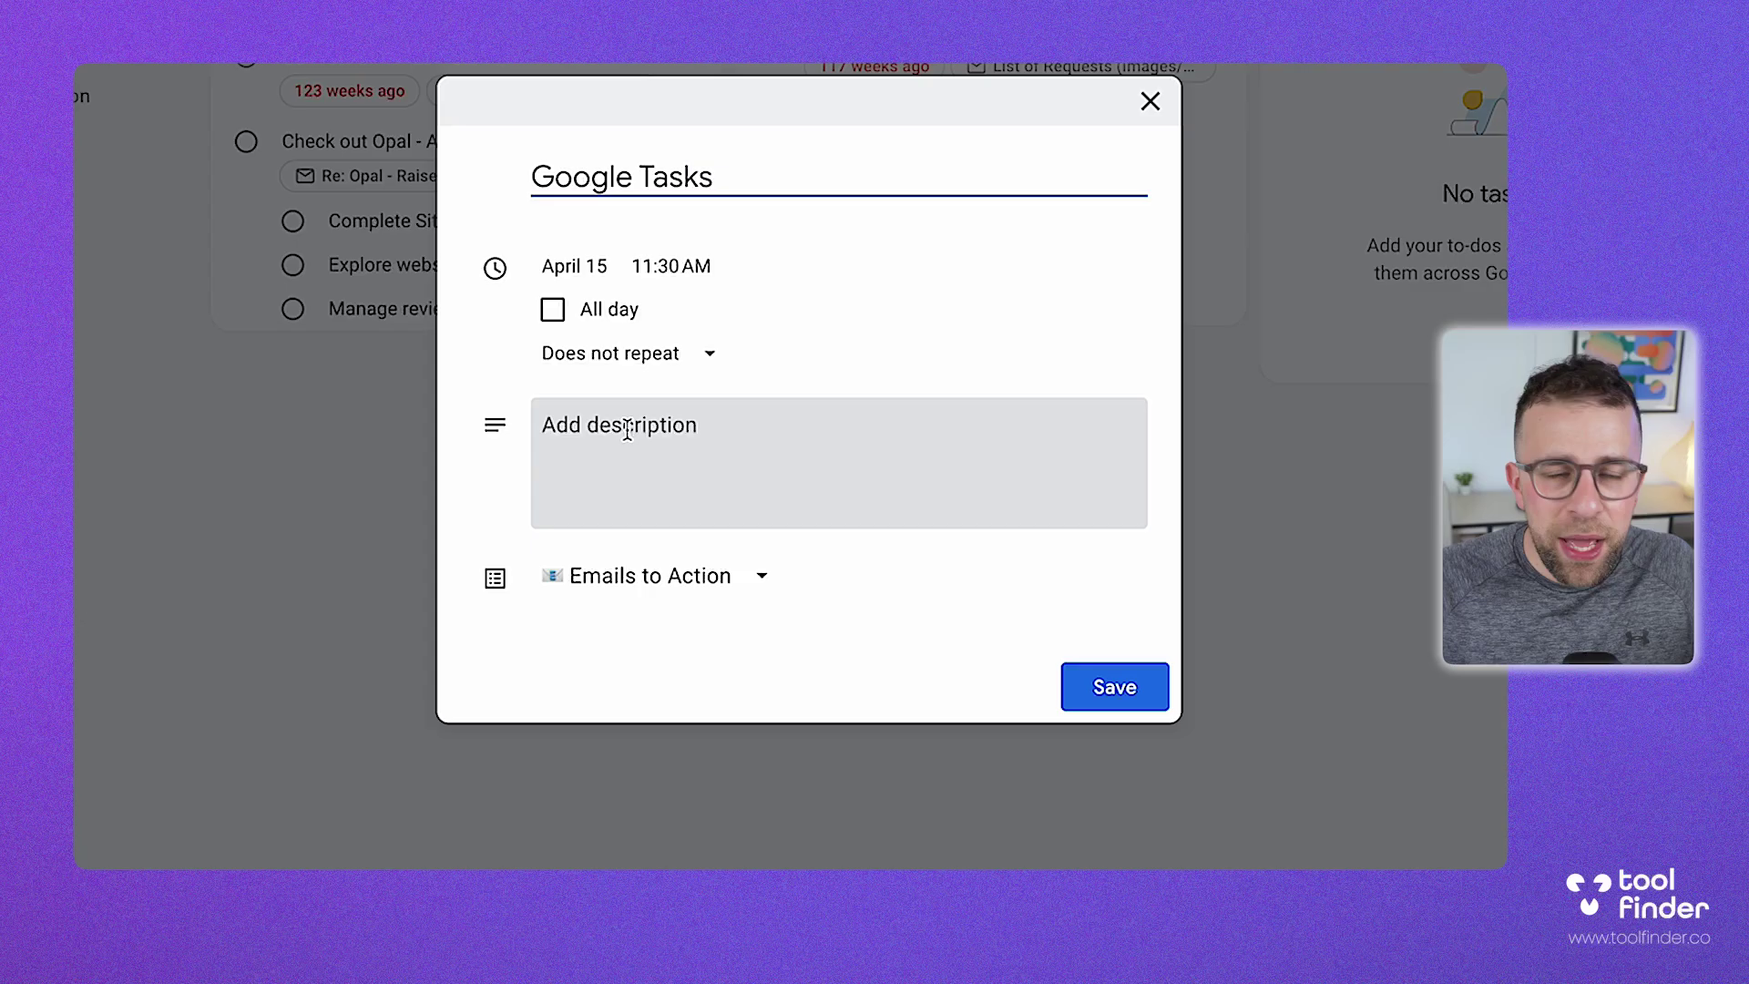
{"action": "left_click", "coordinate": [1109, 687]}
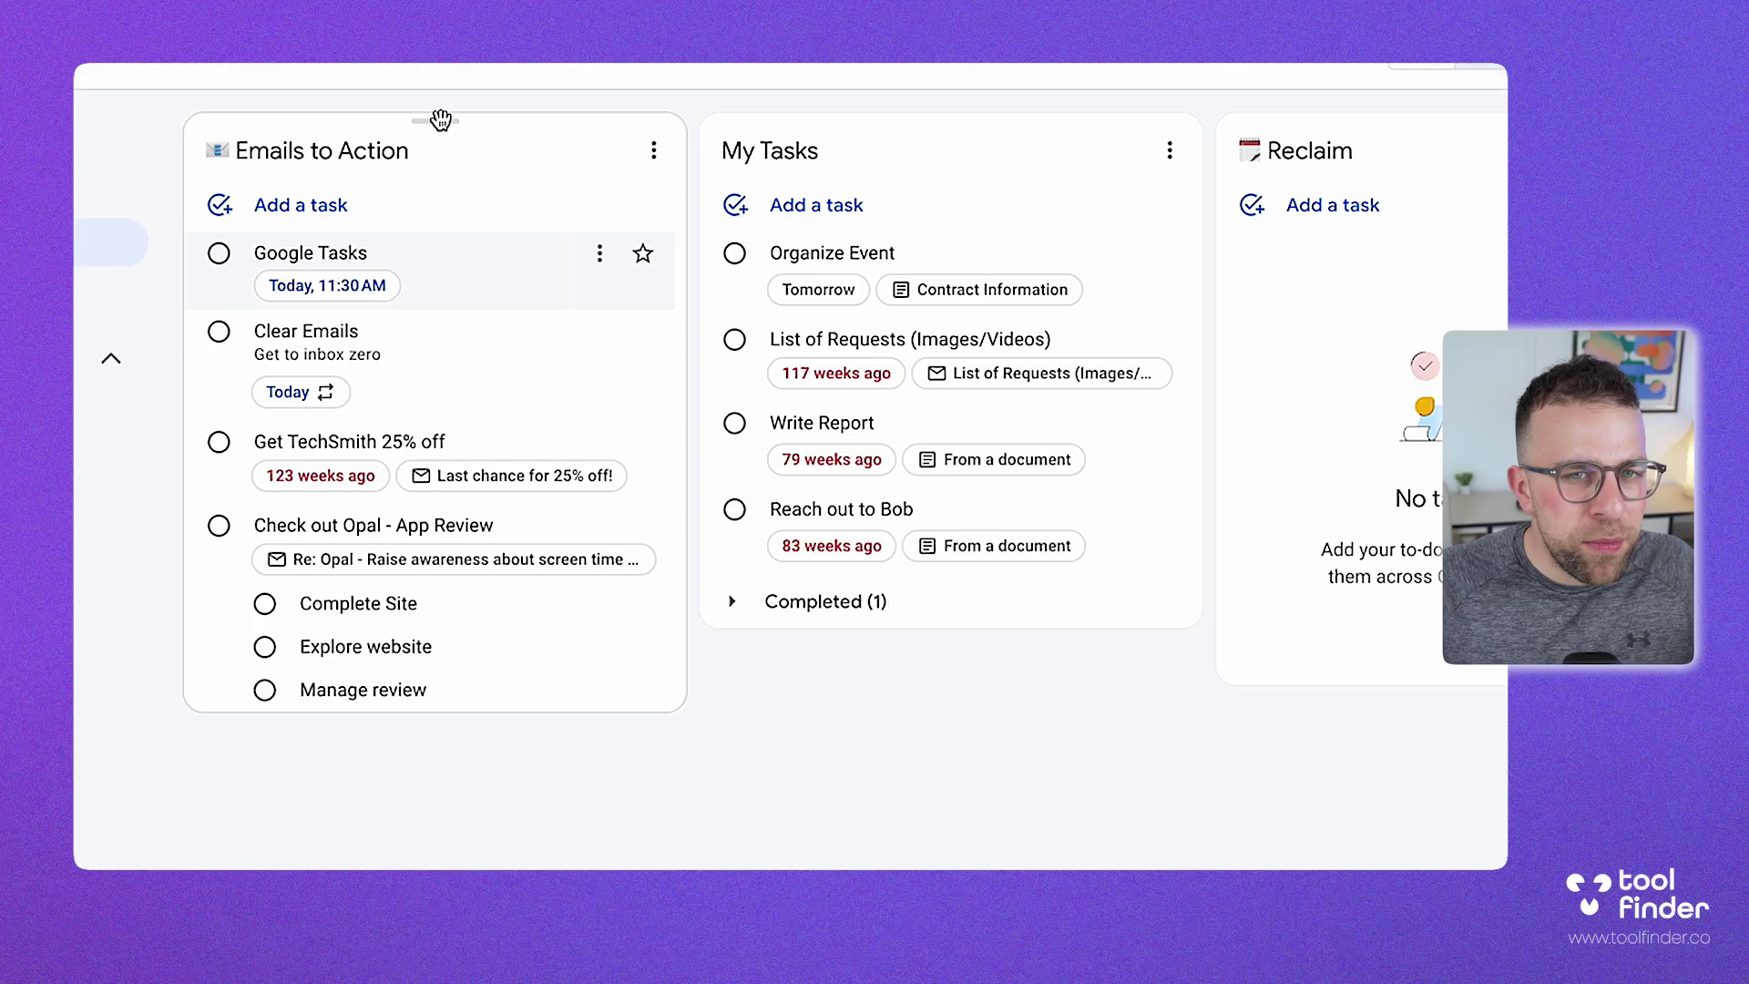
Move the Emails to Action column out and back to first place, then complete Clear Emails.
{"action": "left_click_drag", "start_coordinate": [441, 119], "coordinate": [1457, 202]}
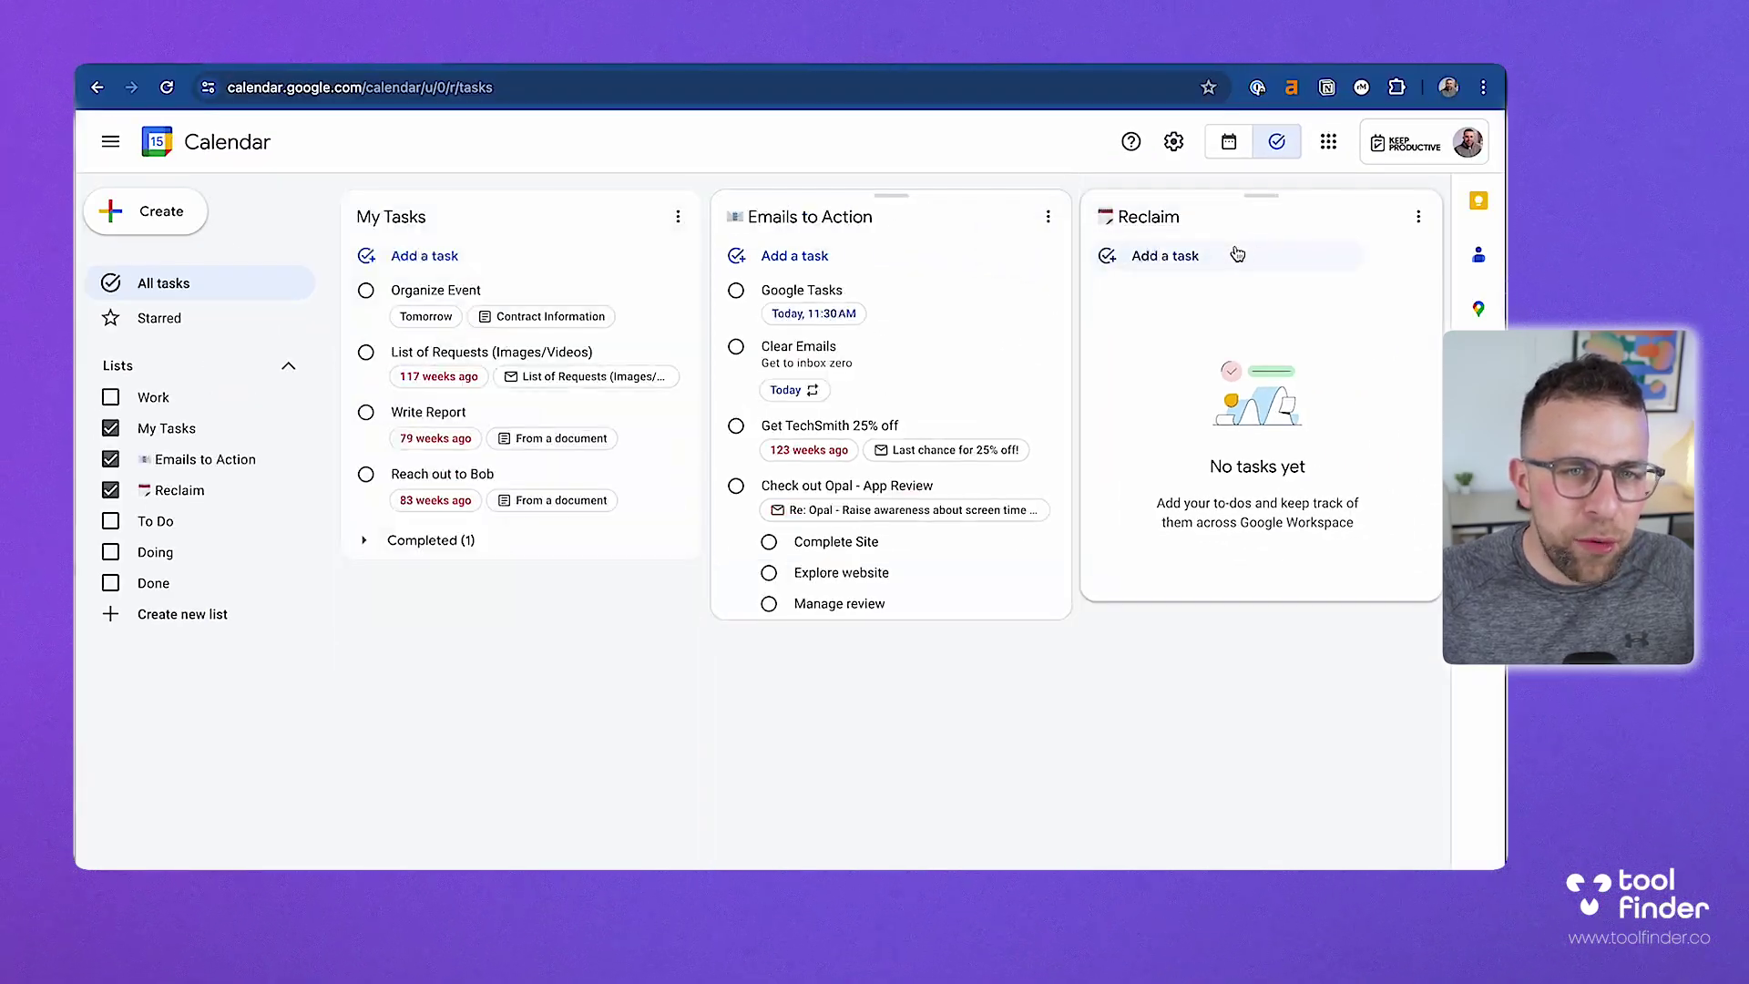
{"action": "left_click_drag", "start_coordinate": [914, 208], "coordinate": [516, 221]}
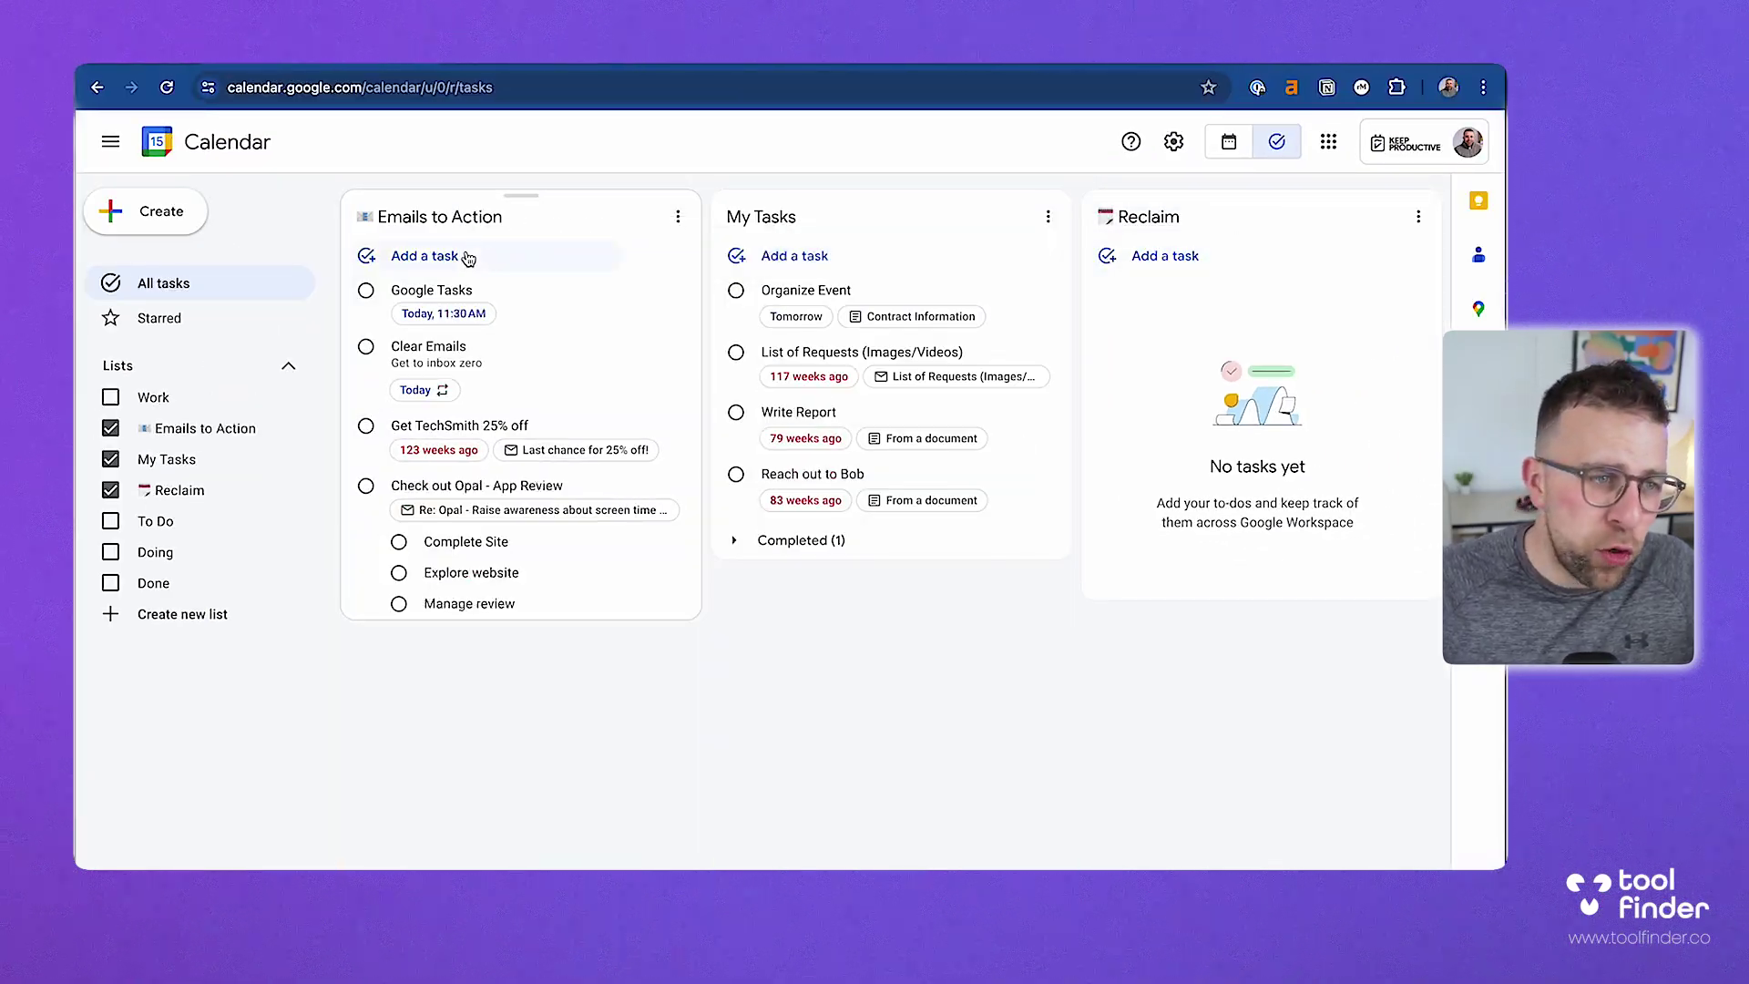
{"action": "left_click", "coordinate": [413, 390]}
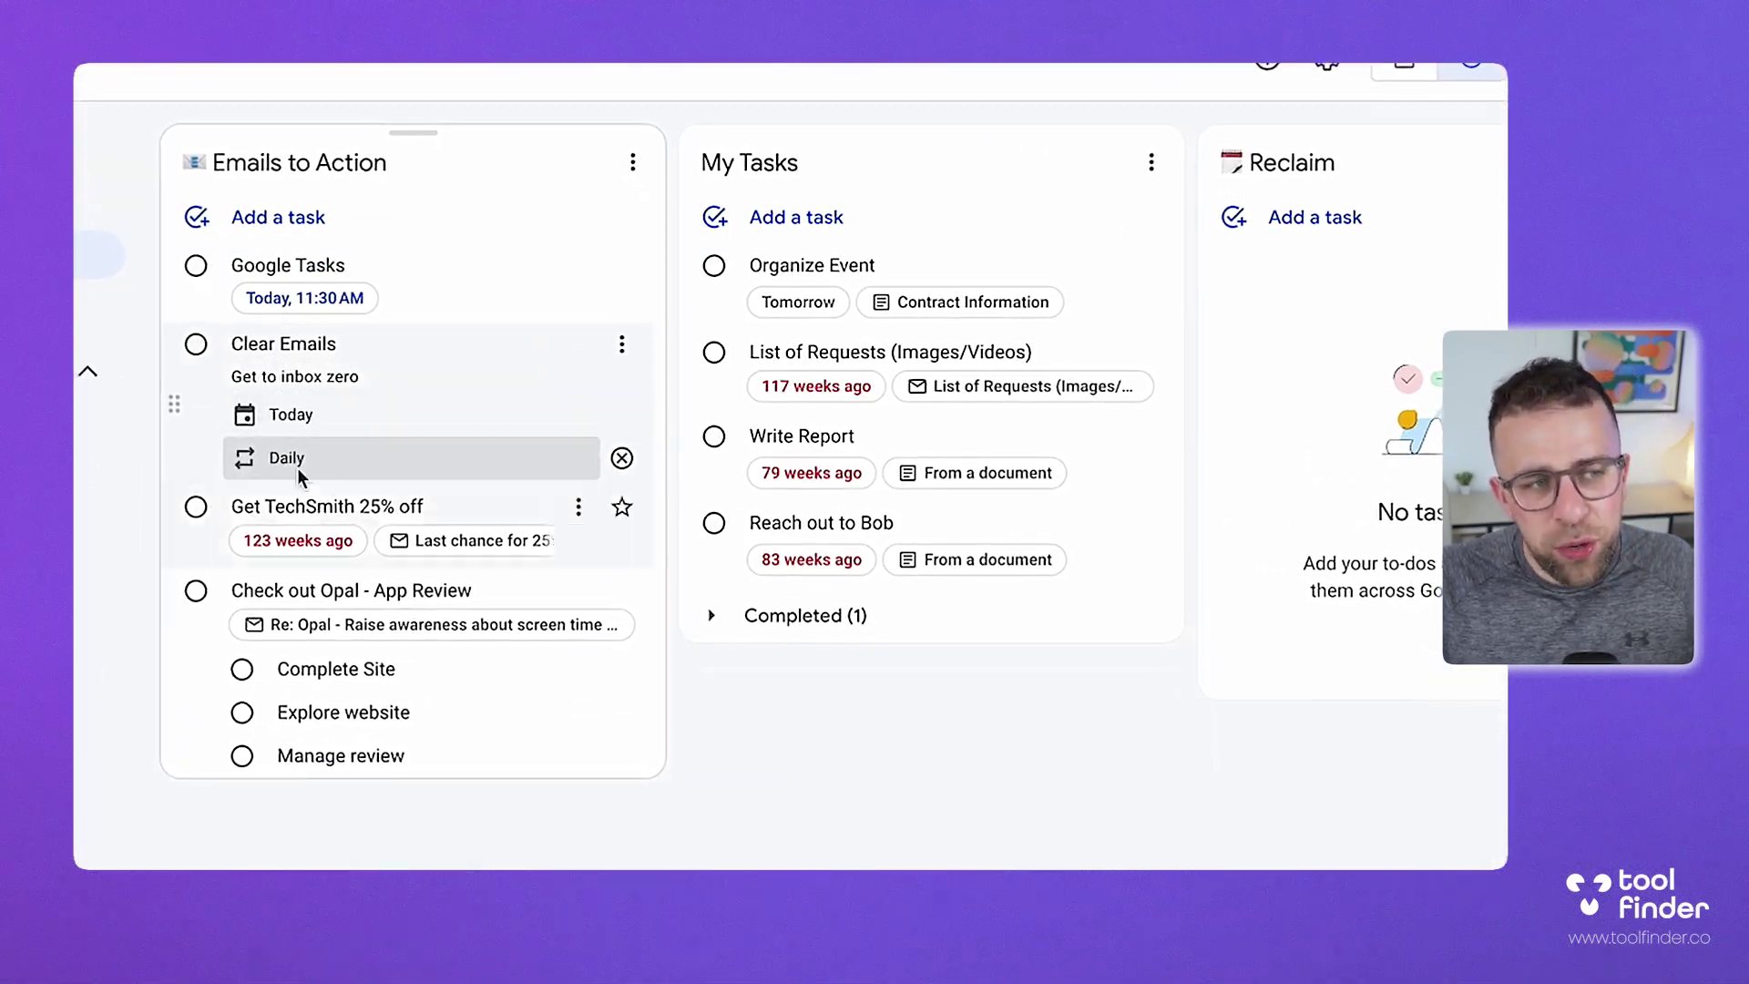
{"action": "left_click", "coordinate": [189, 345]}
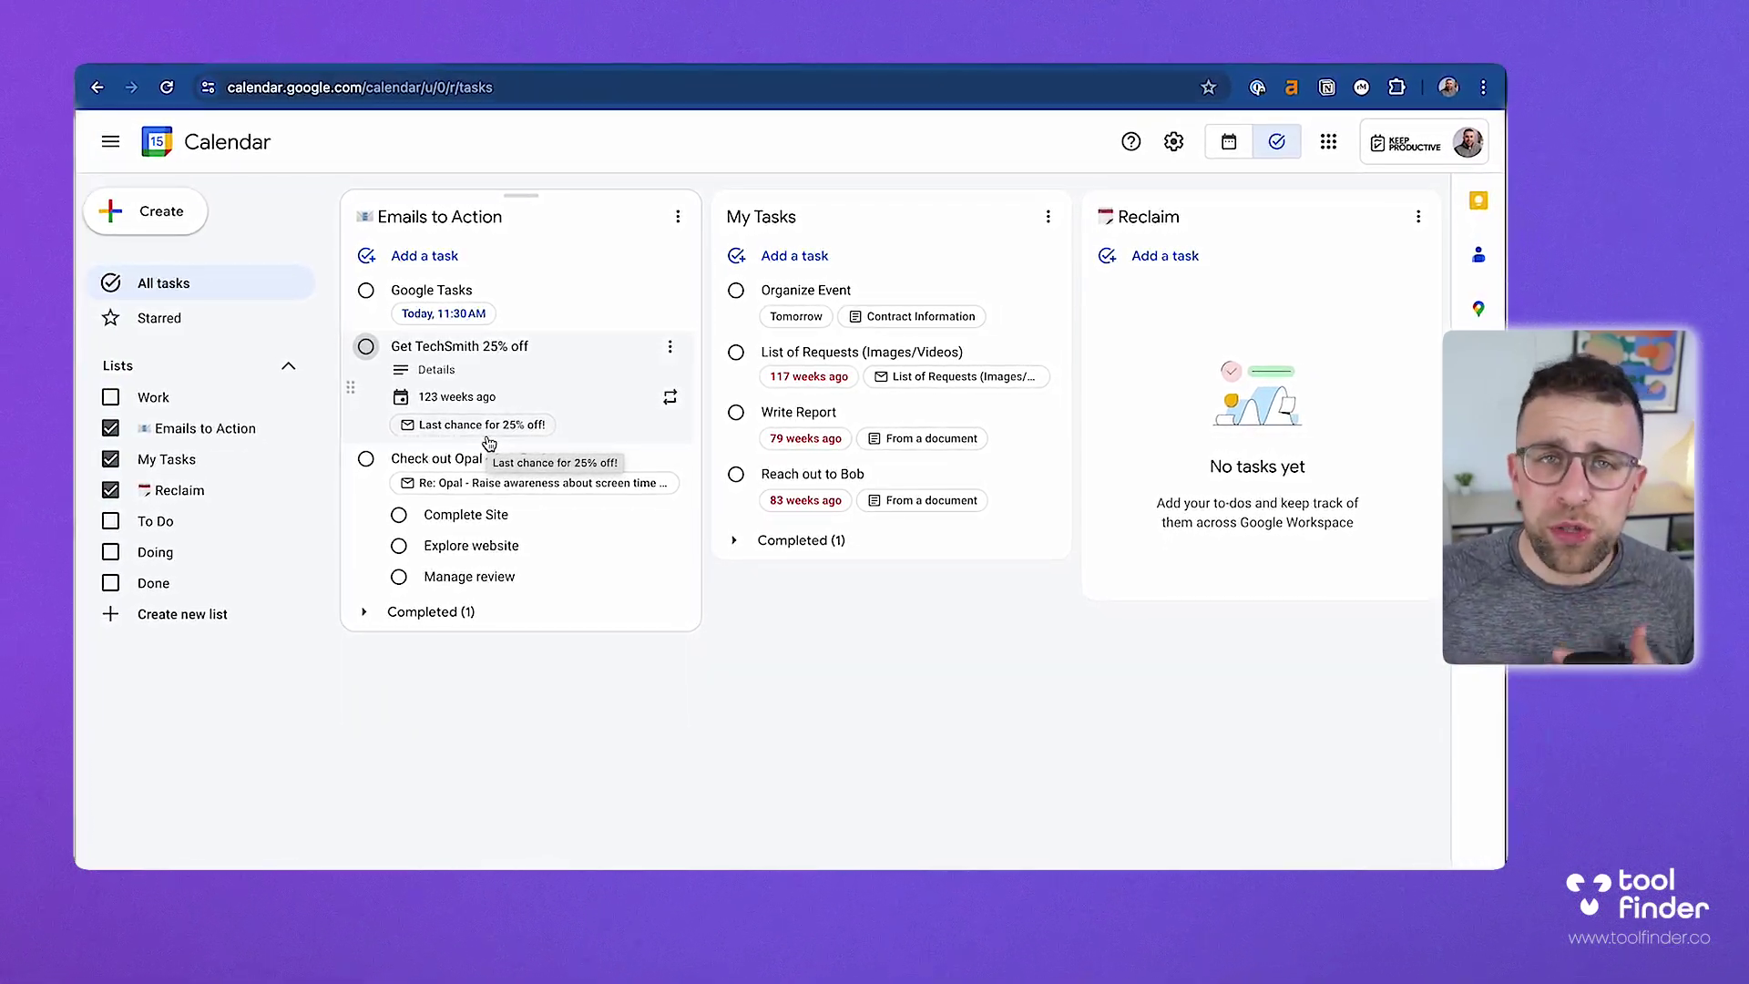
Show the Work list and hide Emails to Action, keeping My Tasks and Reclaim visible.
{"action": "left_click", "coordinate": [110, 401]}
{"action": "left_click", "coordinate": [110, 459]}
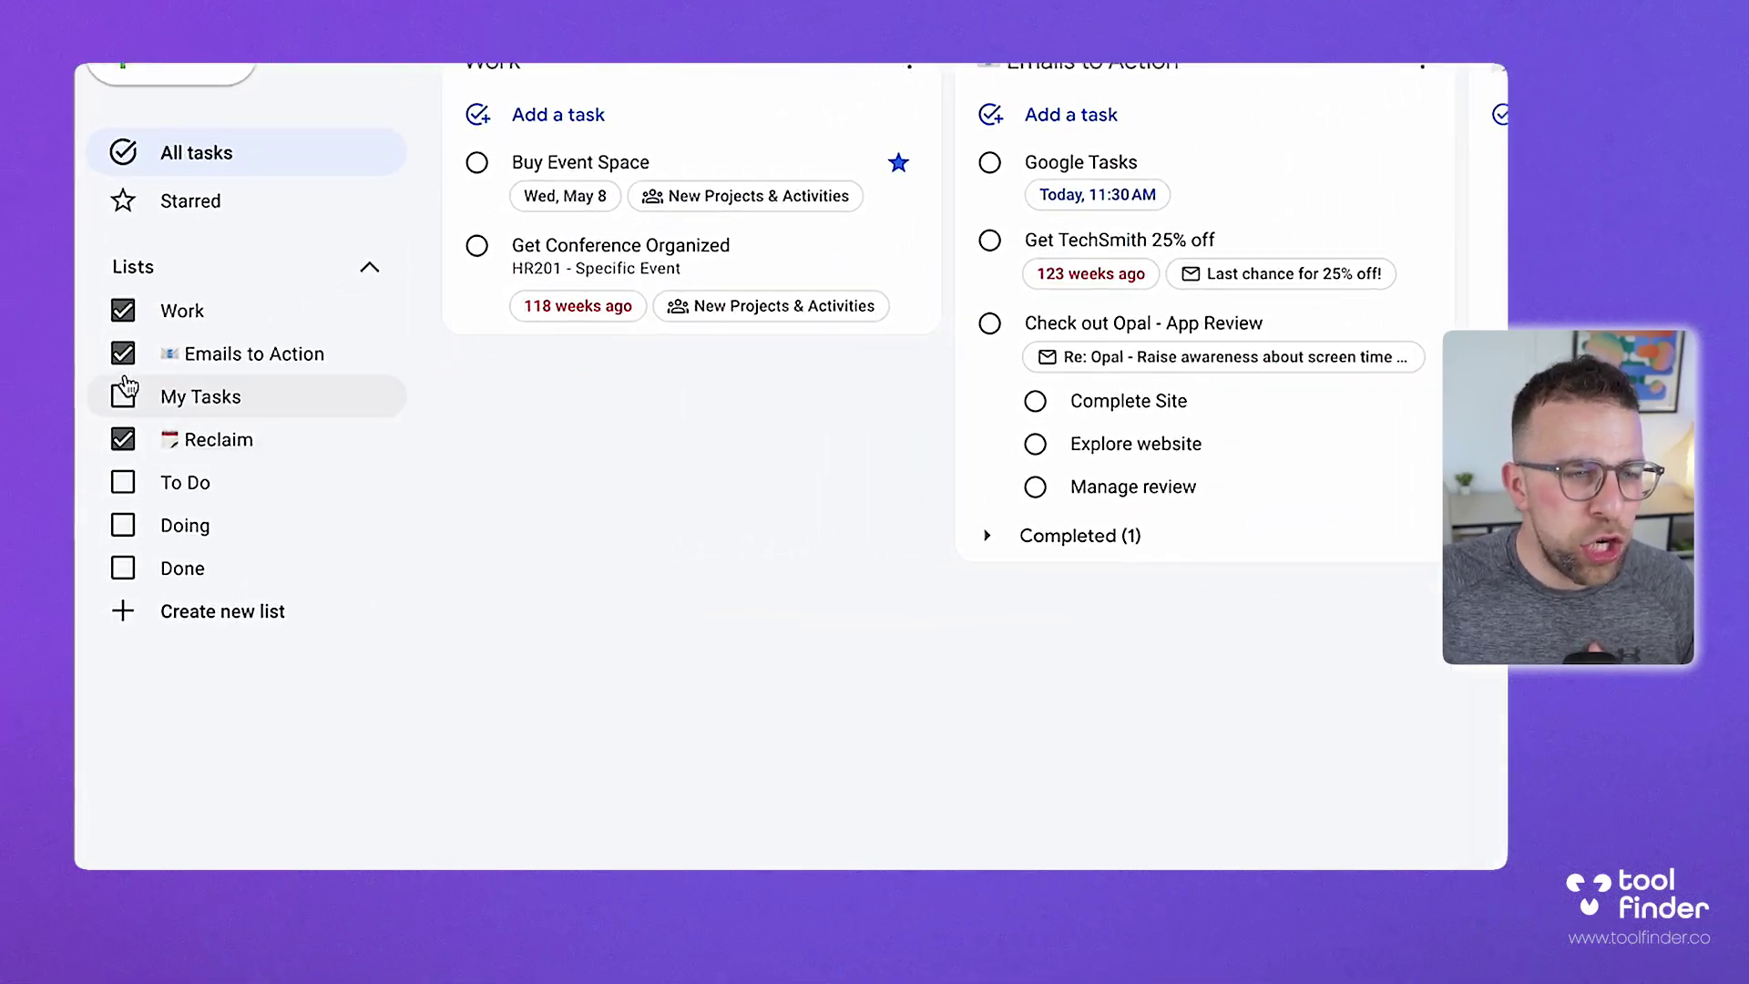
{"action": "left_click", "coordinate": [110, 428]}
{"action": "left_click", "coordinate": [123, 439]}
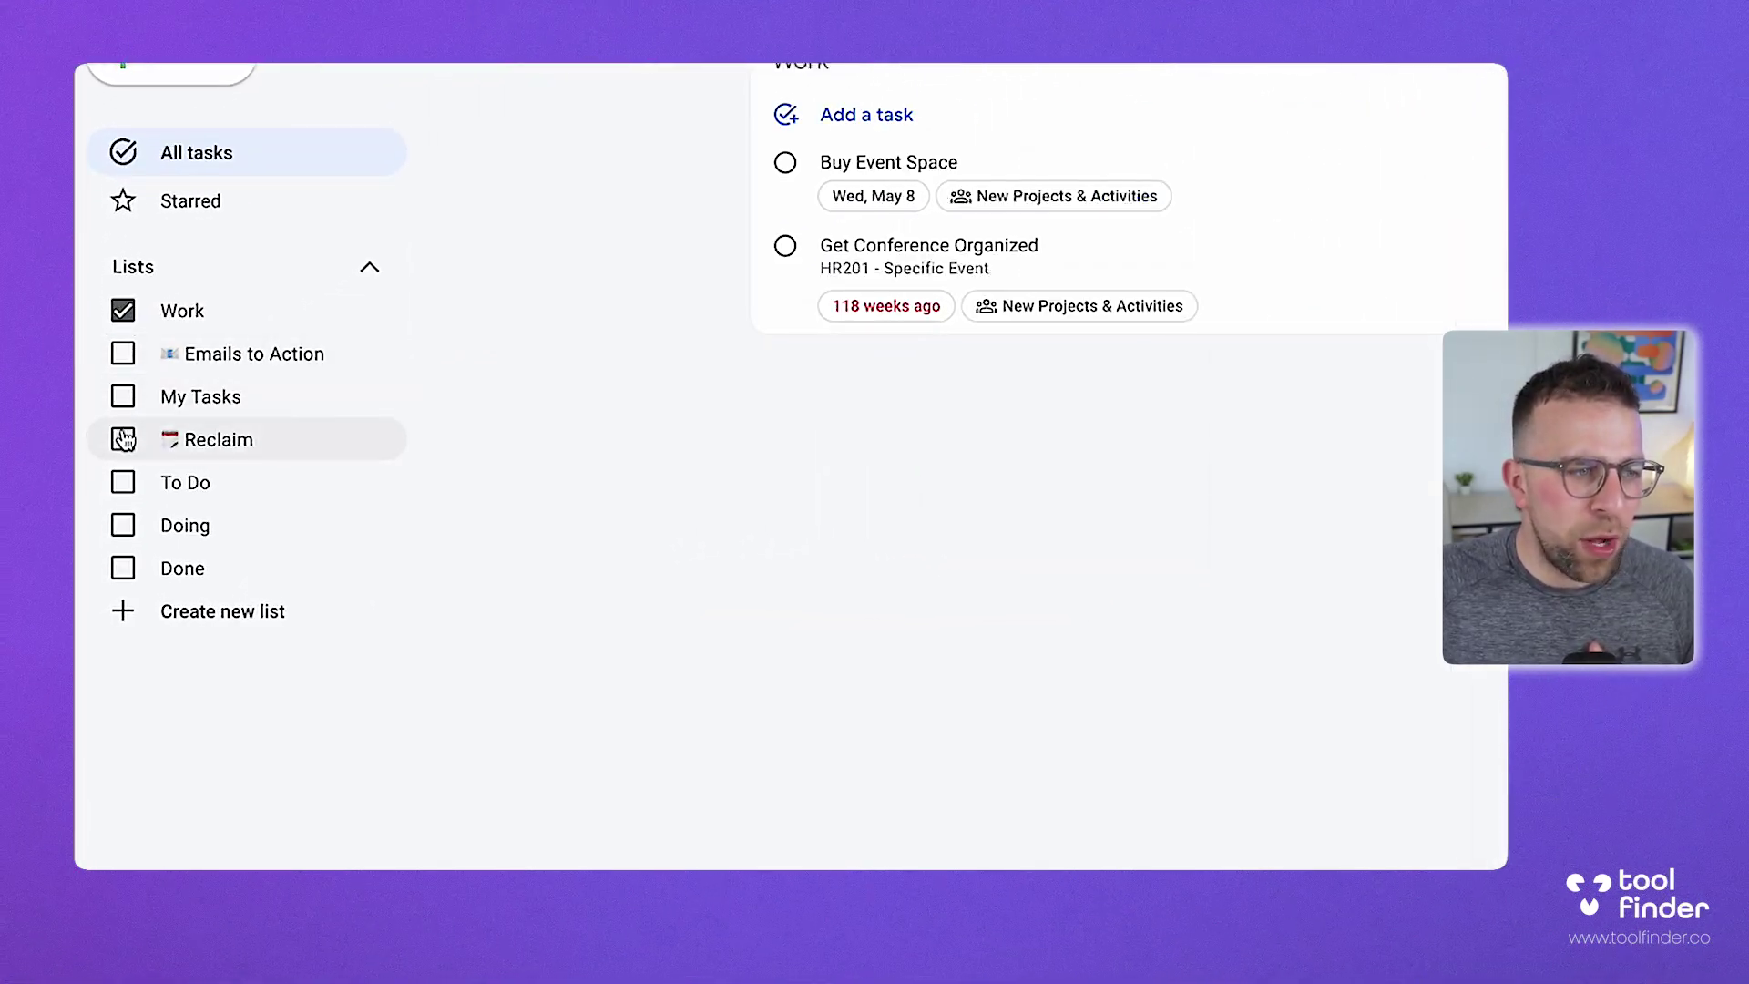
{"action": "left_click", "coordinate": [123, 439]}
{"action": "left_click", "coordinate": [123, 398]}
Create a new empty task list named 'New List'.
{"action": "left_click", "coordinate": [153, 612]}
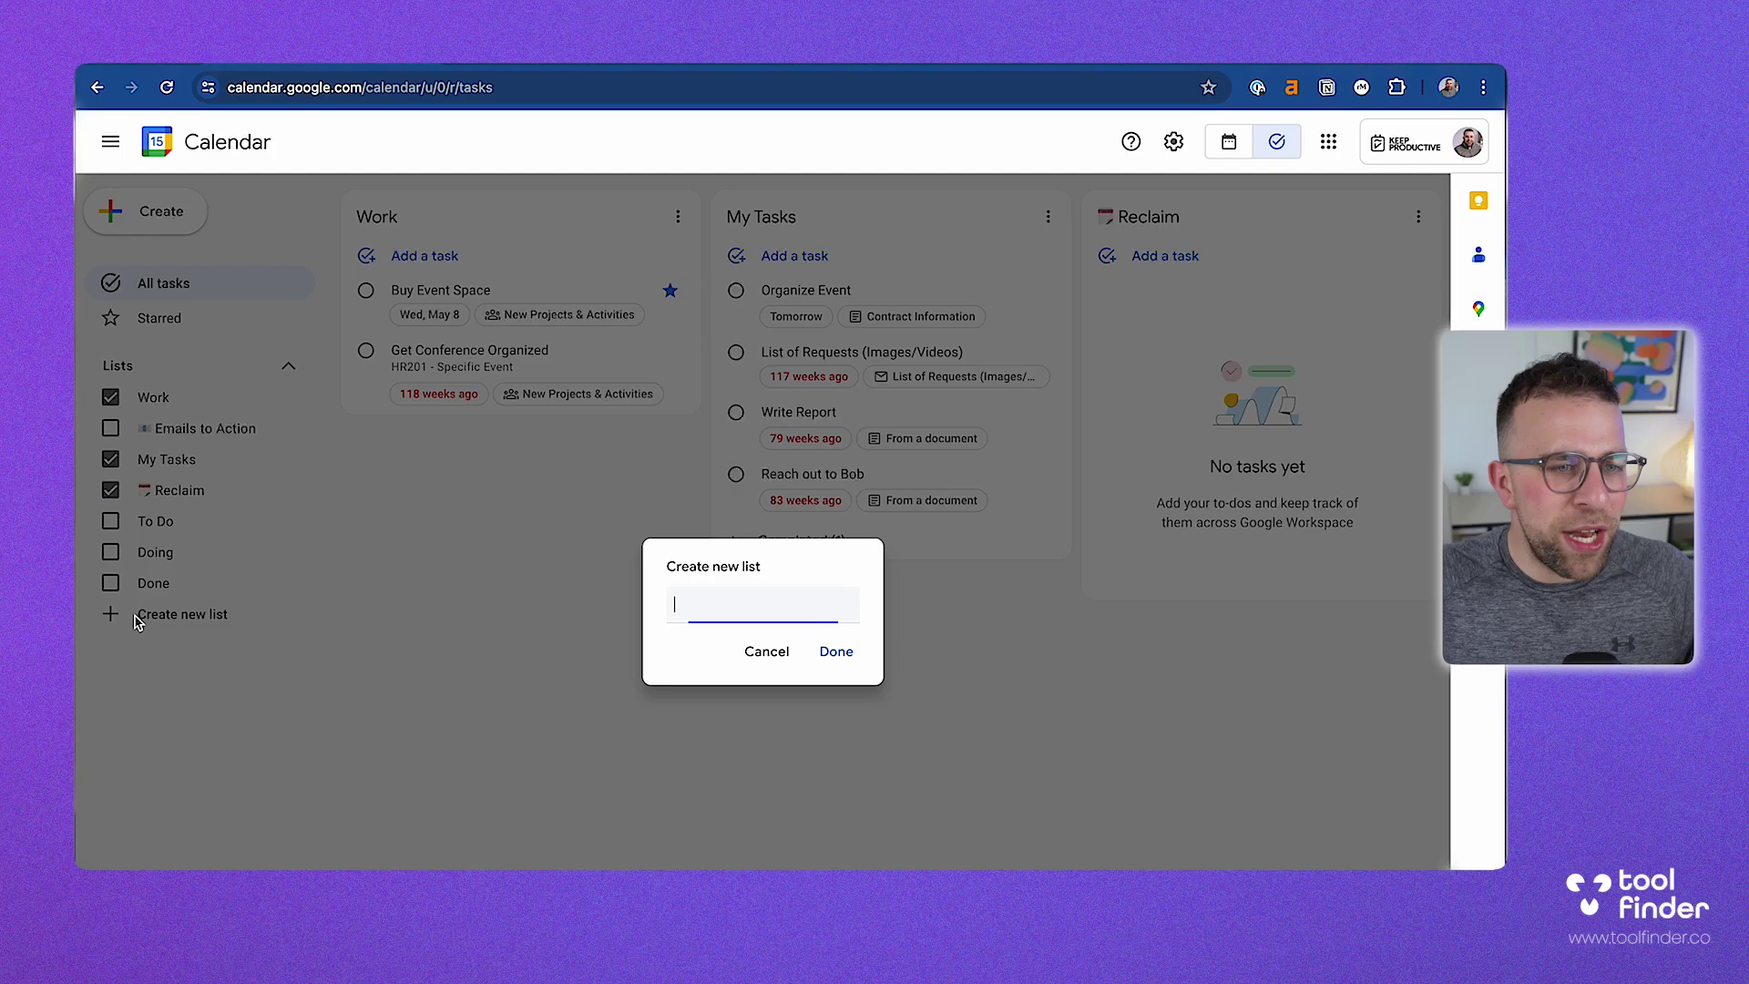
{"action": "type", "text": "New lsit"}
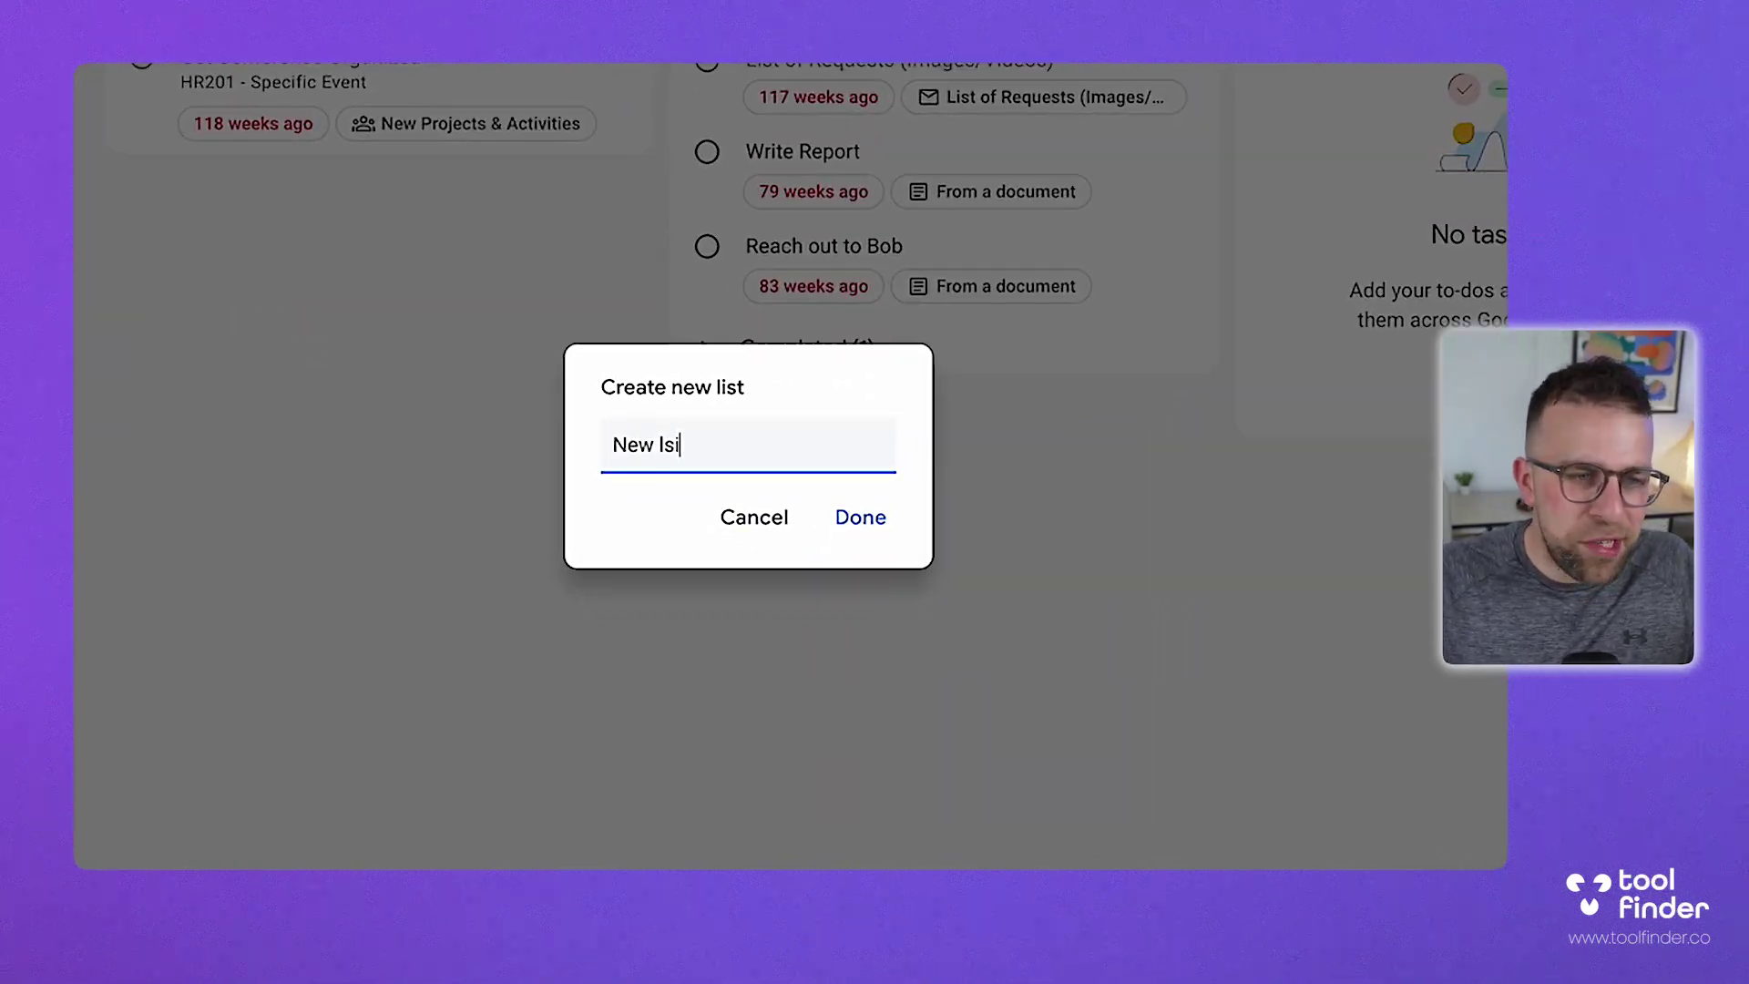
{"action": "left_click", "coordinate": [860, 517]}
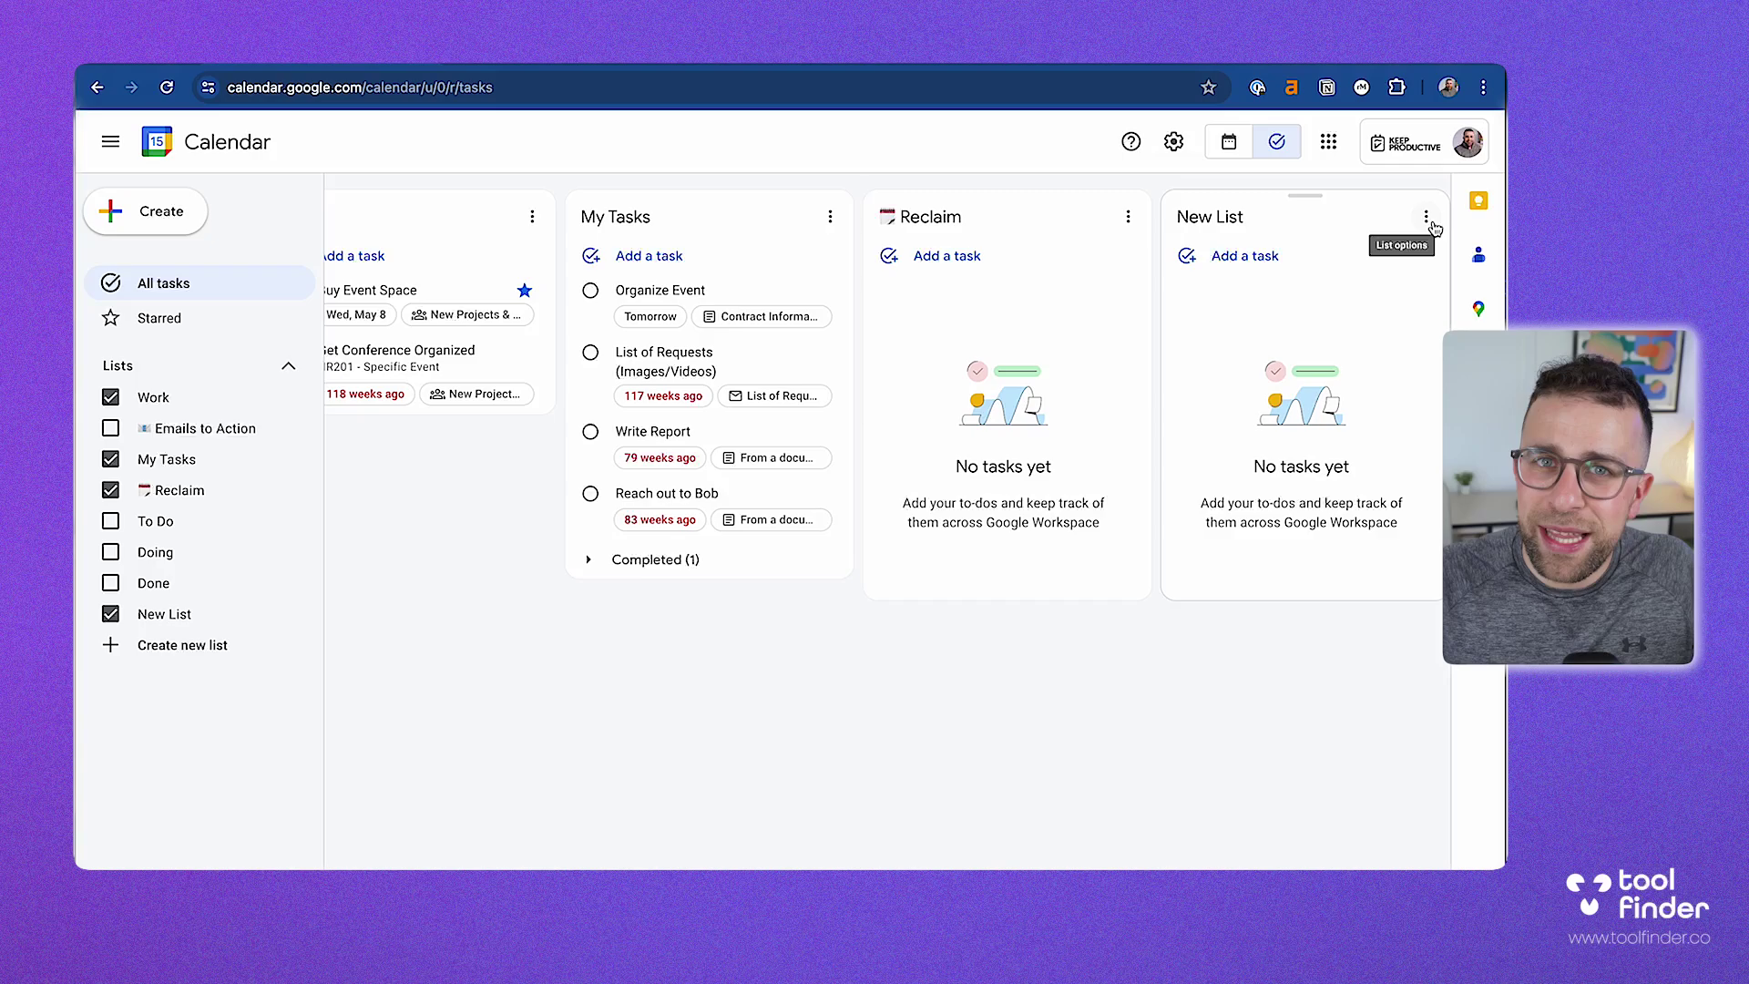
{"action": "left_click", "coordinate": [1427, 219]}
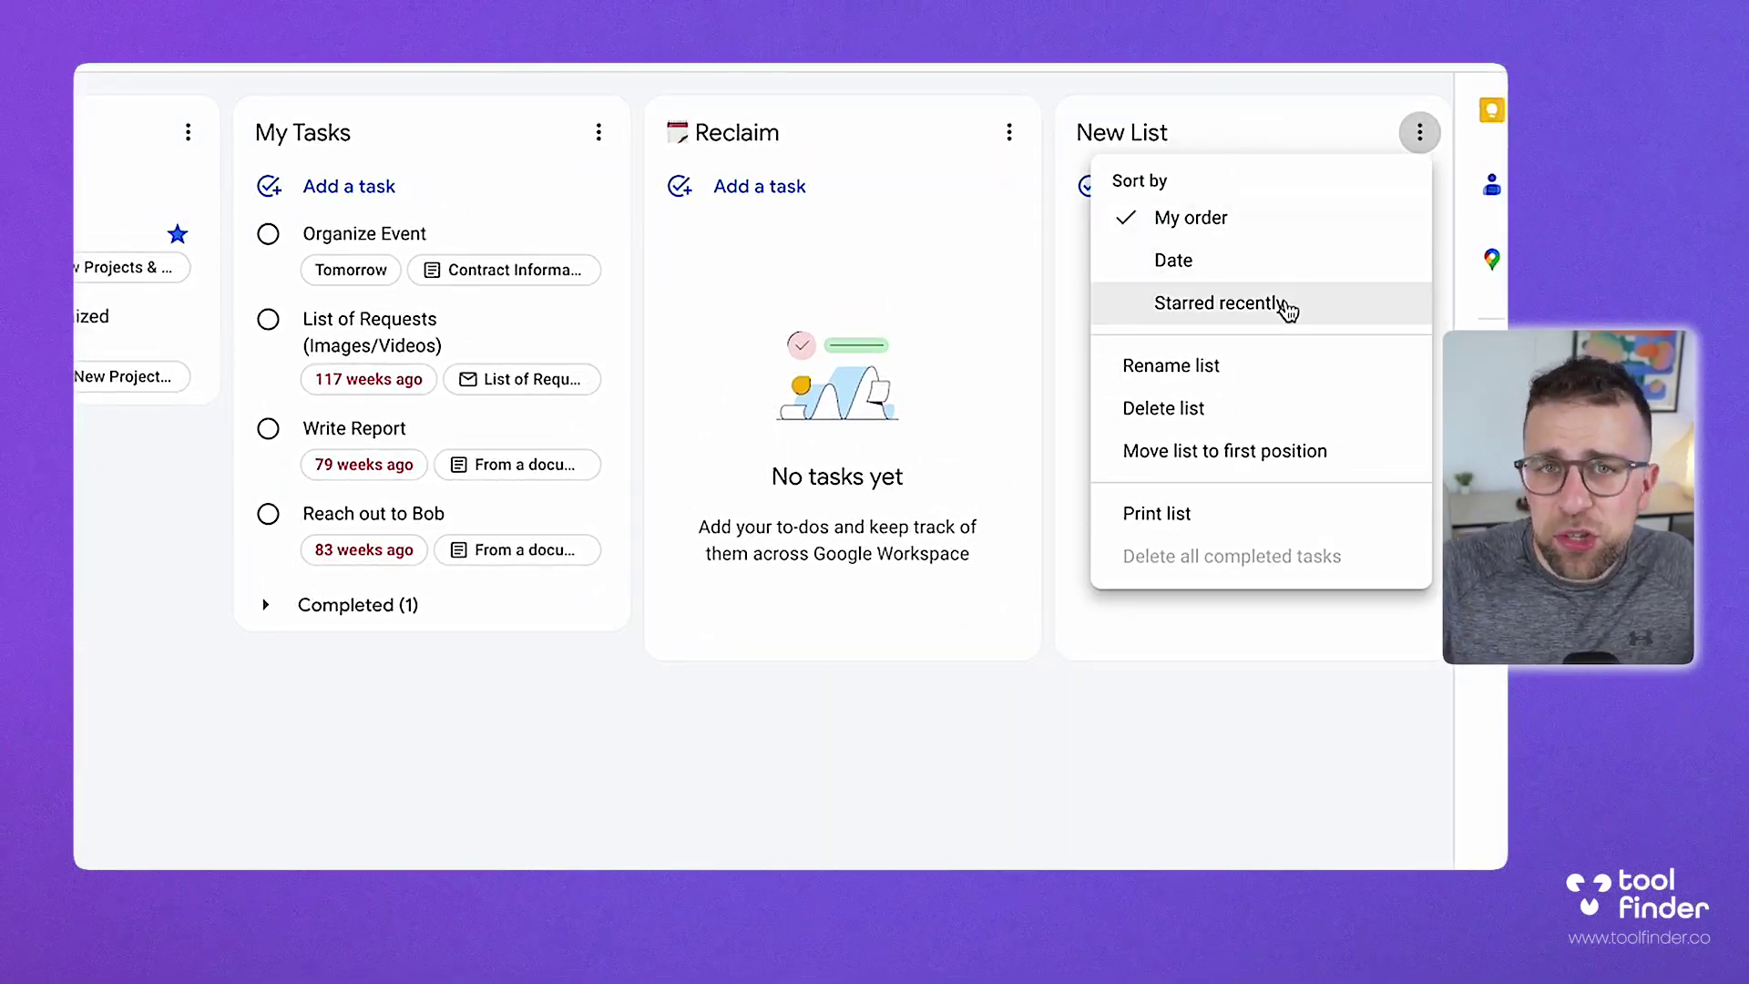
{"action": "left_click", "coordinate": [1222, 692]}
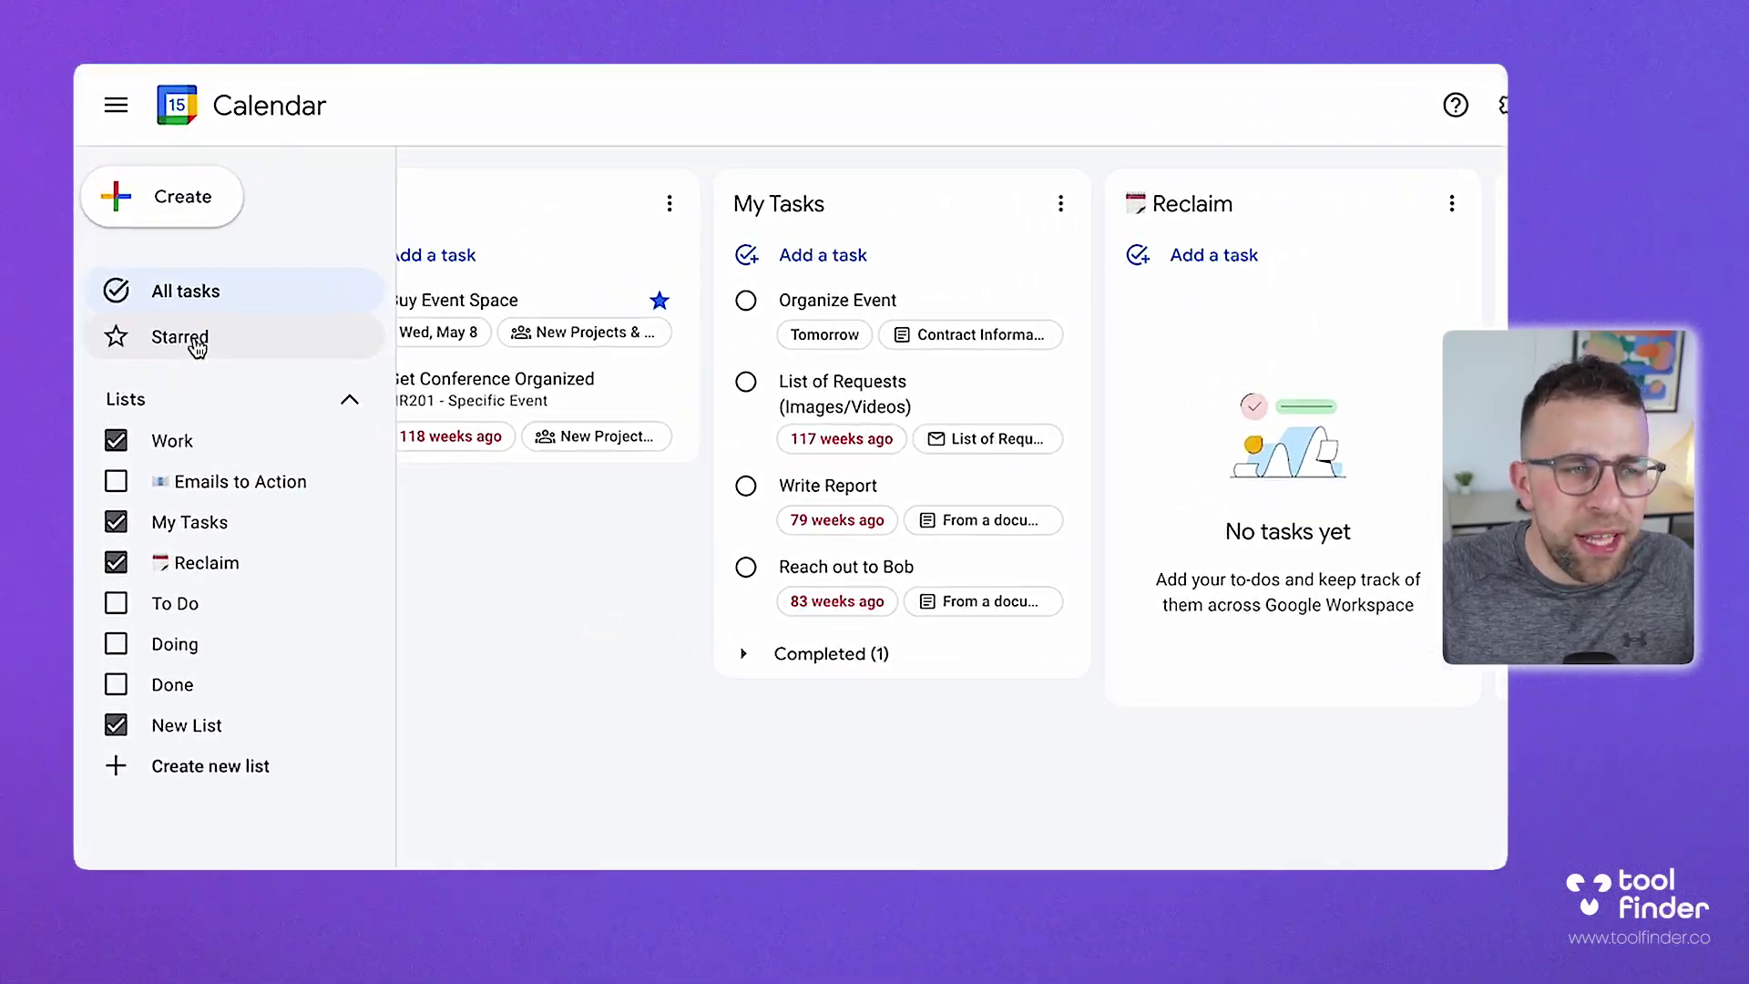
{"action": "left_click", "coordinate": [169, 322]}
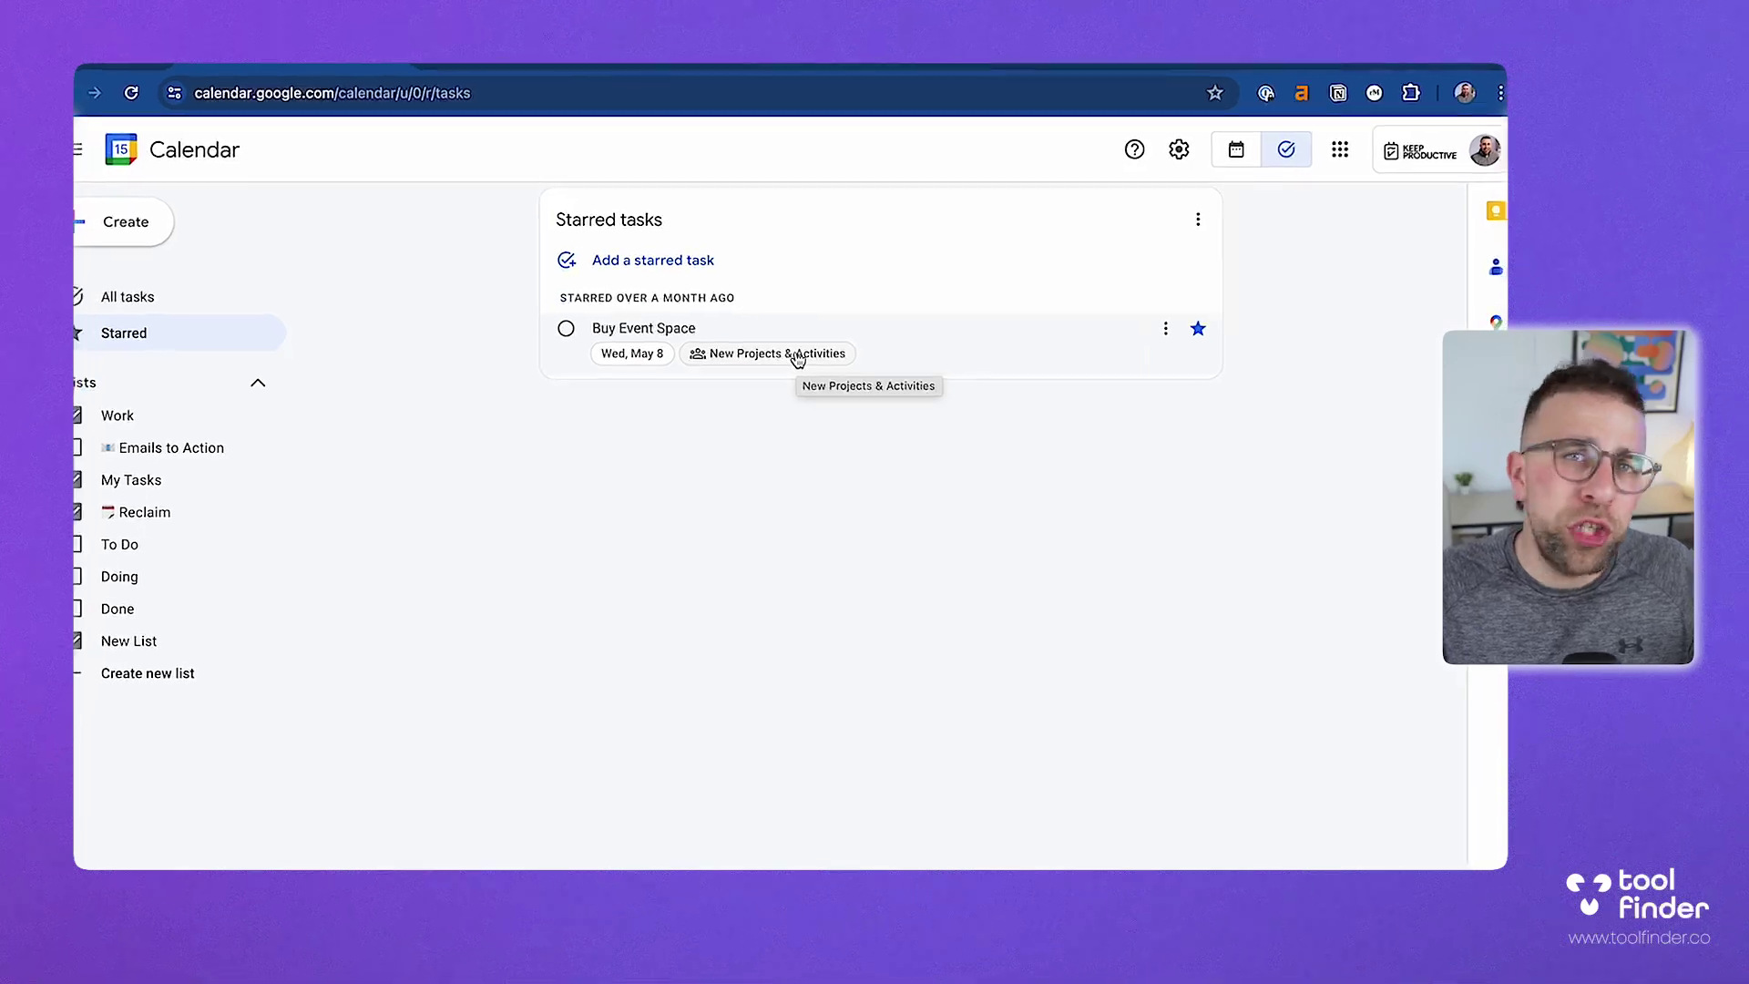
{"action": "left_click", "coordinate": [143, 304]}
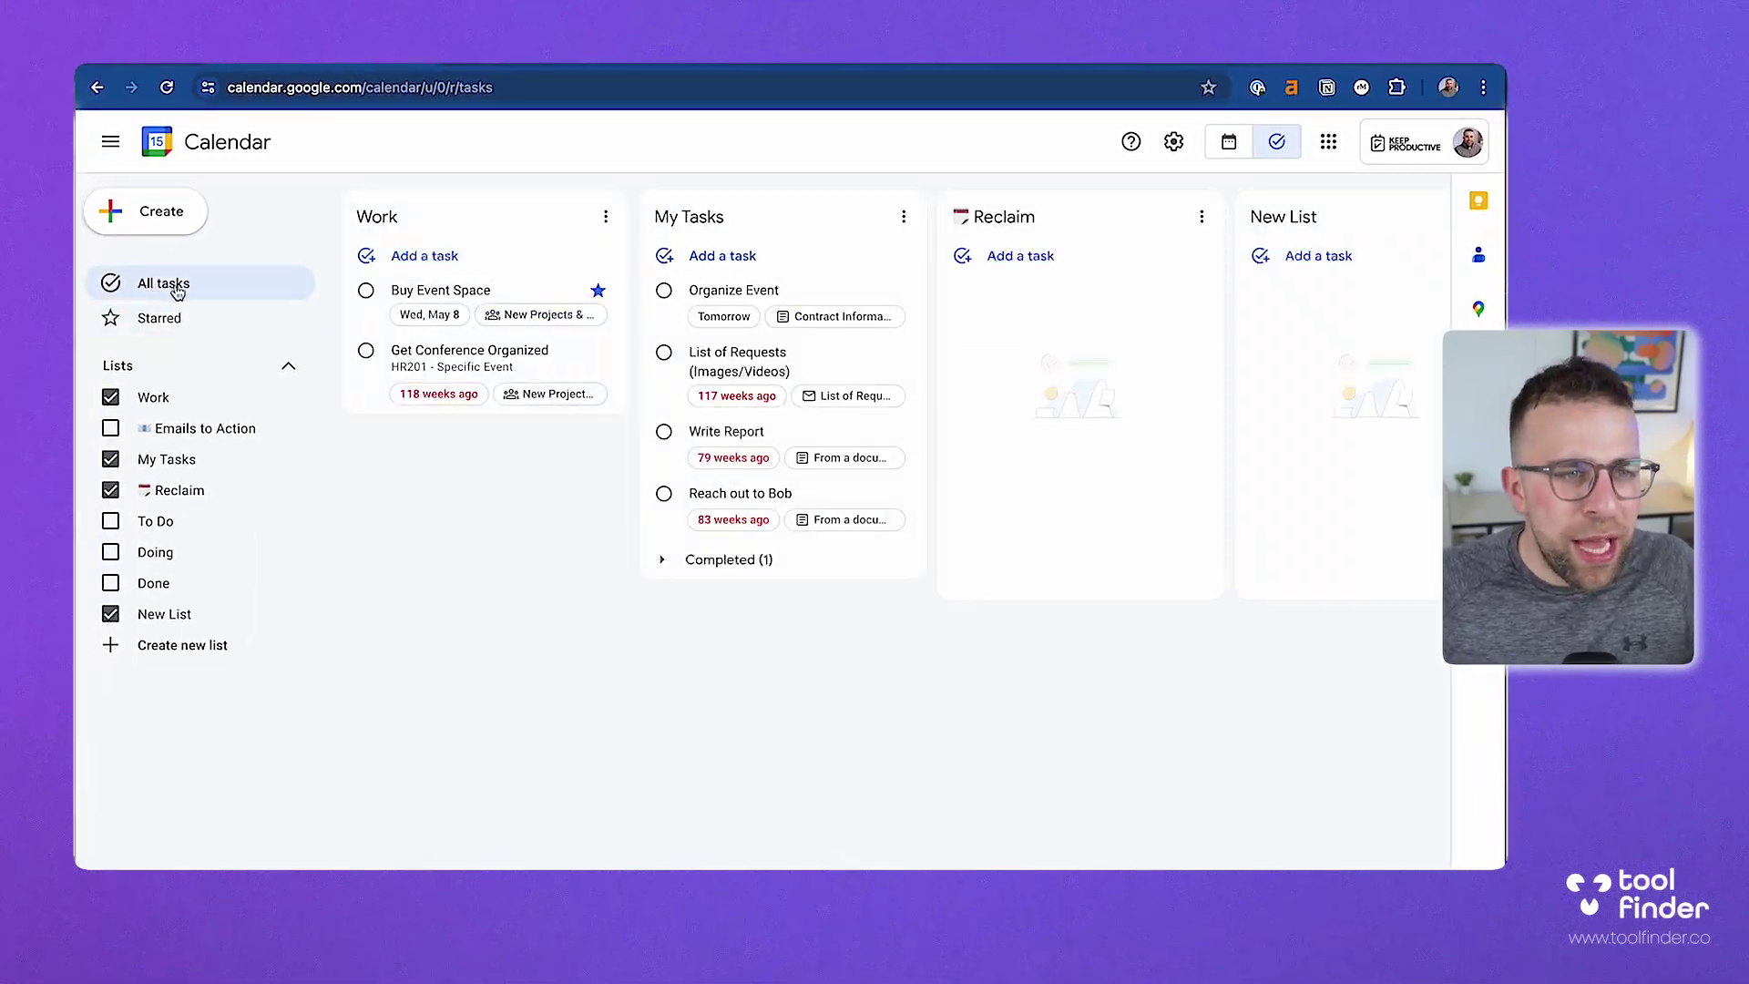
View Organize Event's linked doc; date List of Requests January 1, 2022 and move it below Write Report.
{"action": "left_click", "coordinate": [800, 292]}
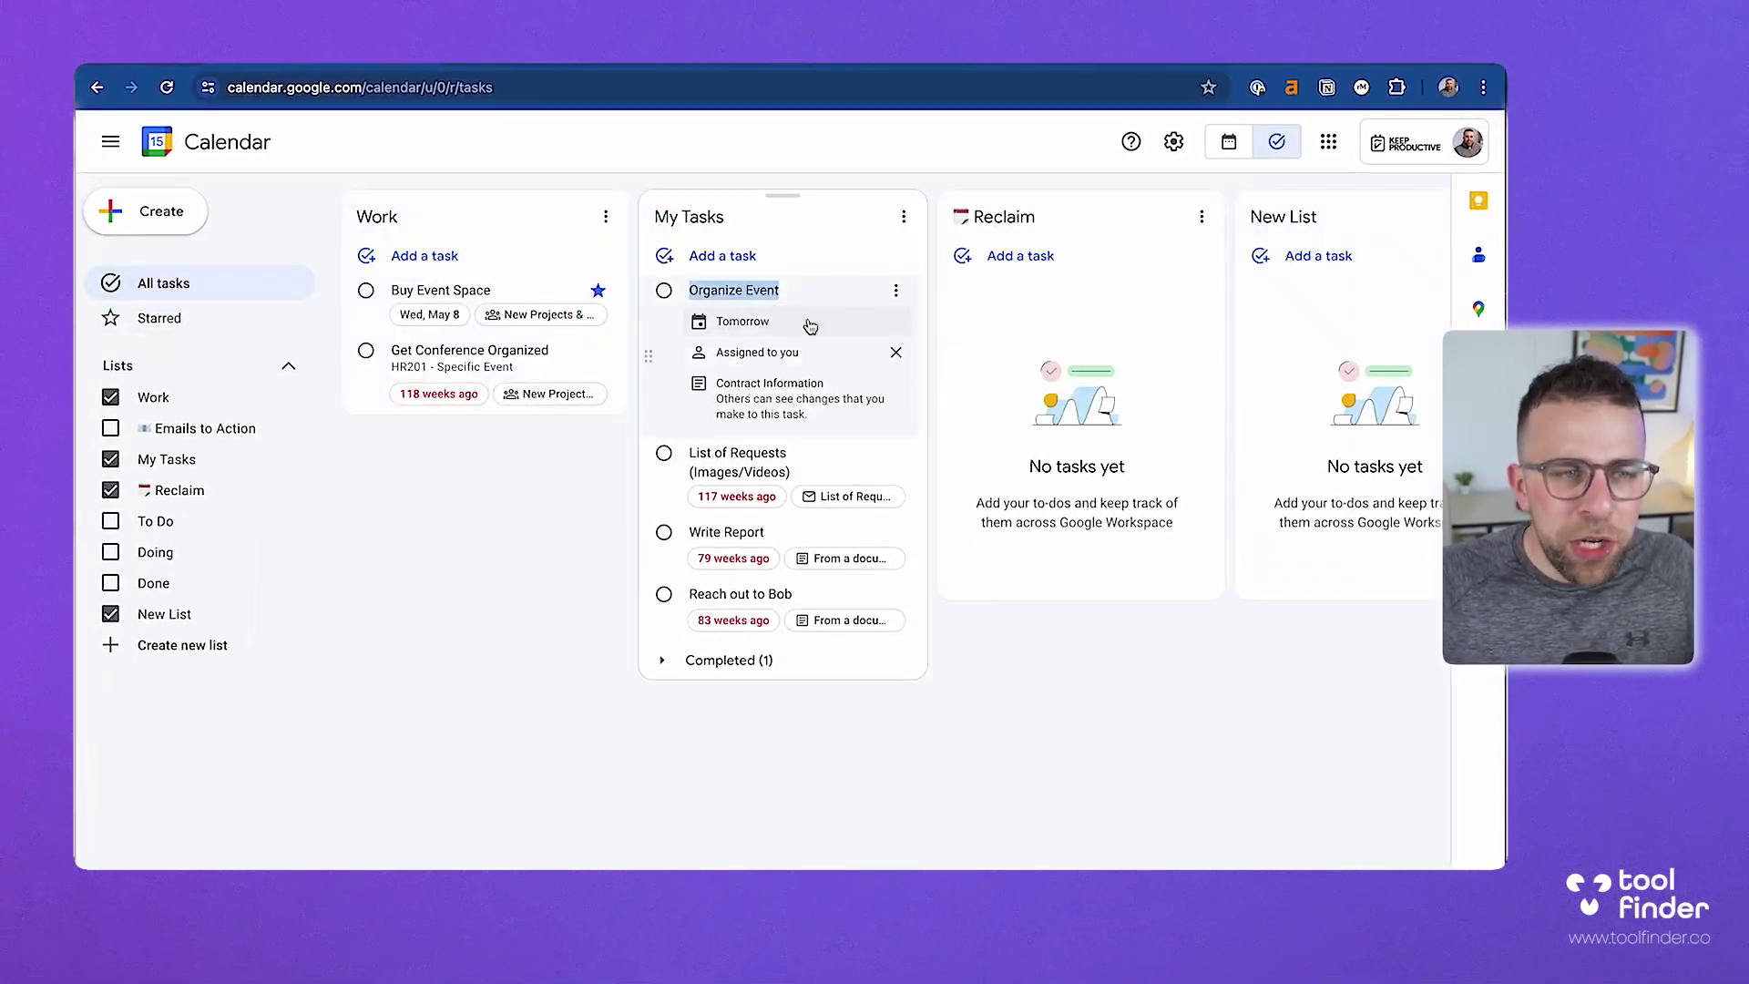
{"action": "left_click", "coordinate": [787, 370]}
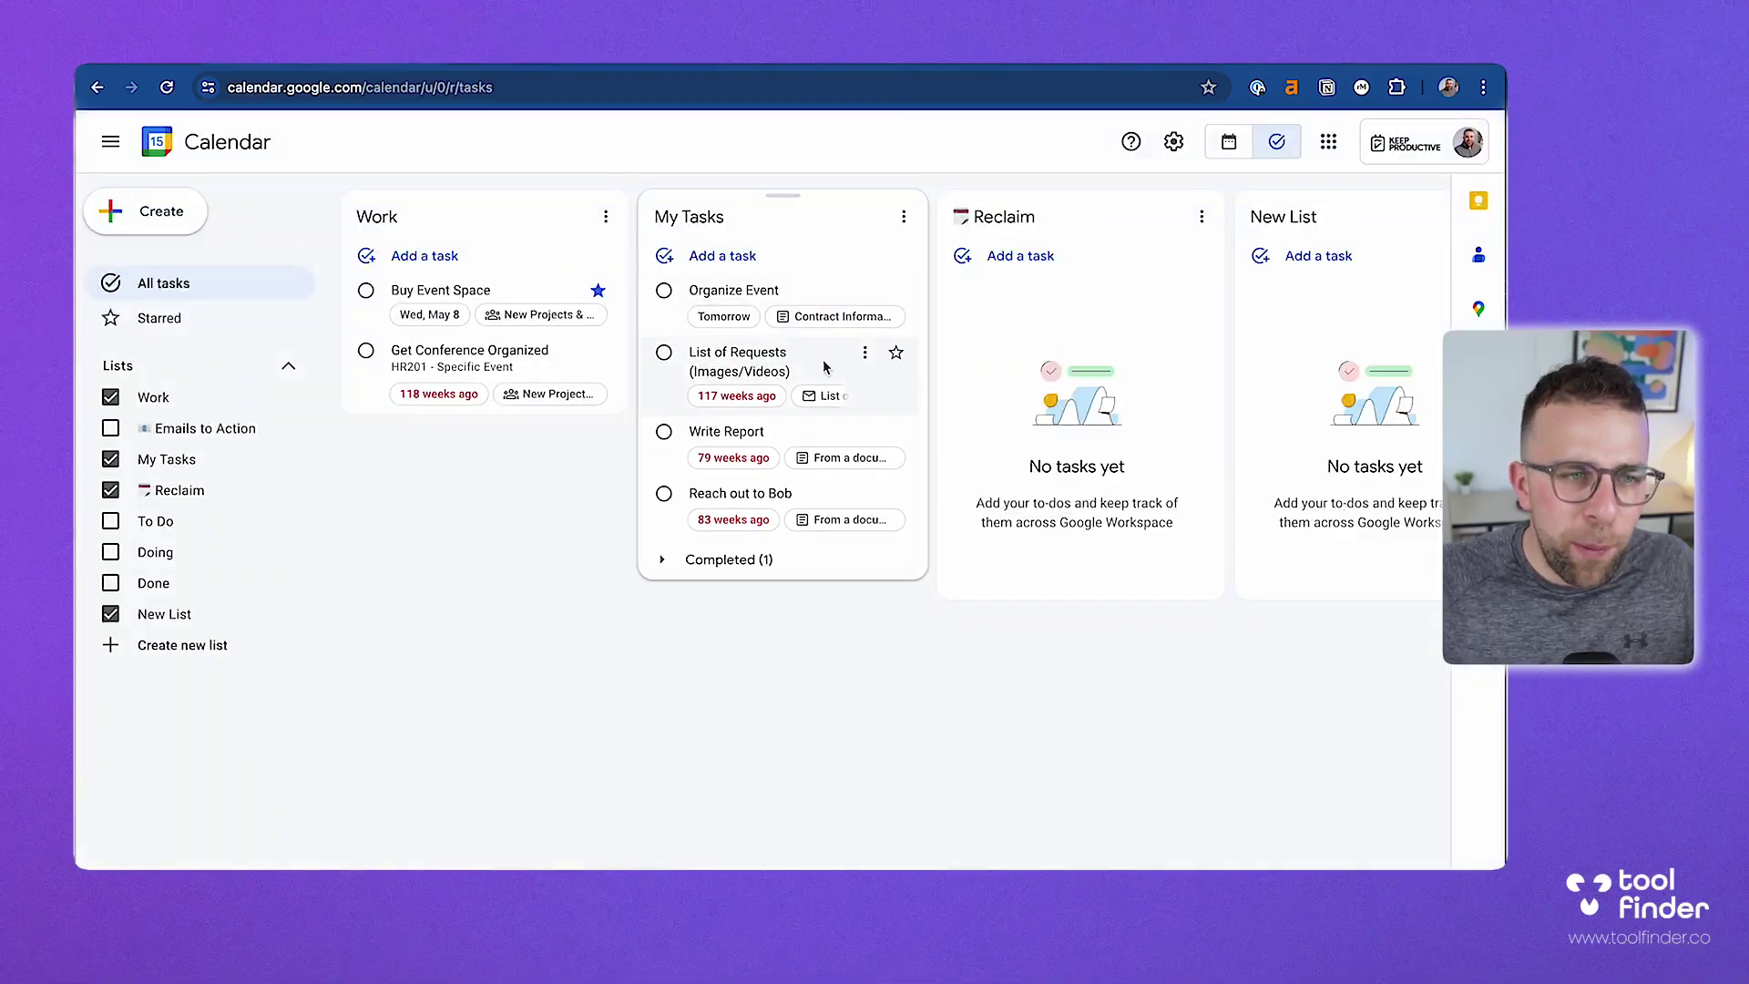
{"action": "left_click", "coordinate": [787, 353]}
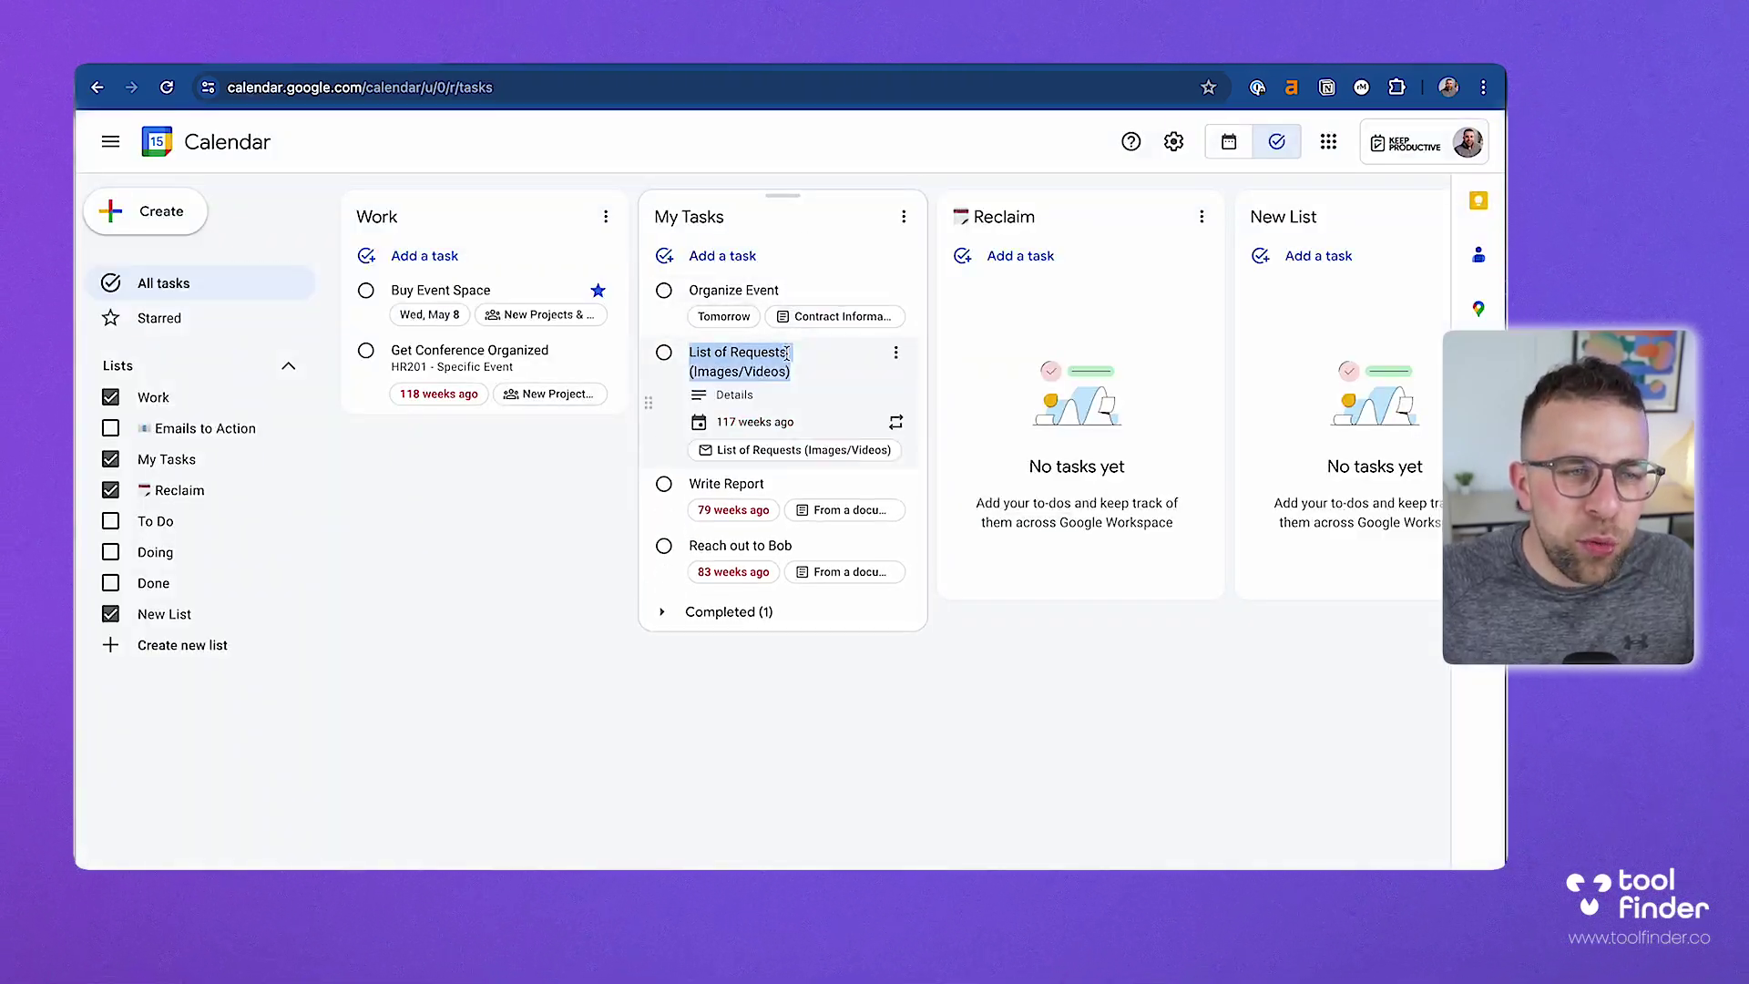
{"action": "left_click", "coordinate": [763, 394]}
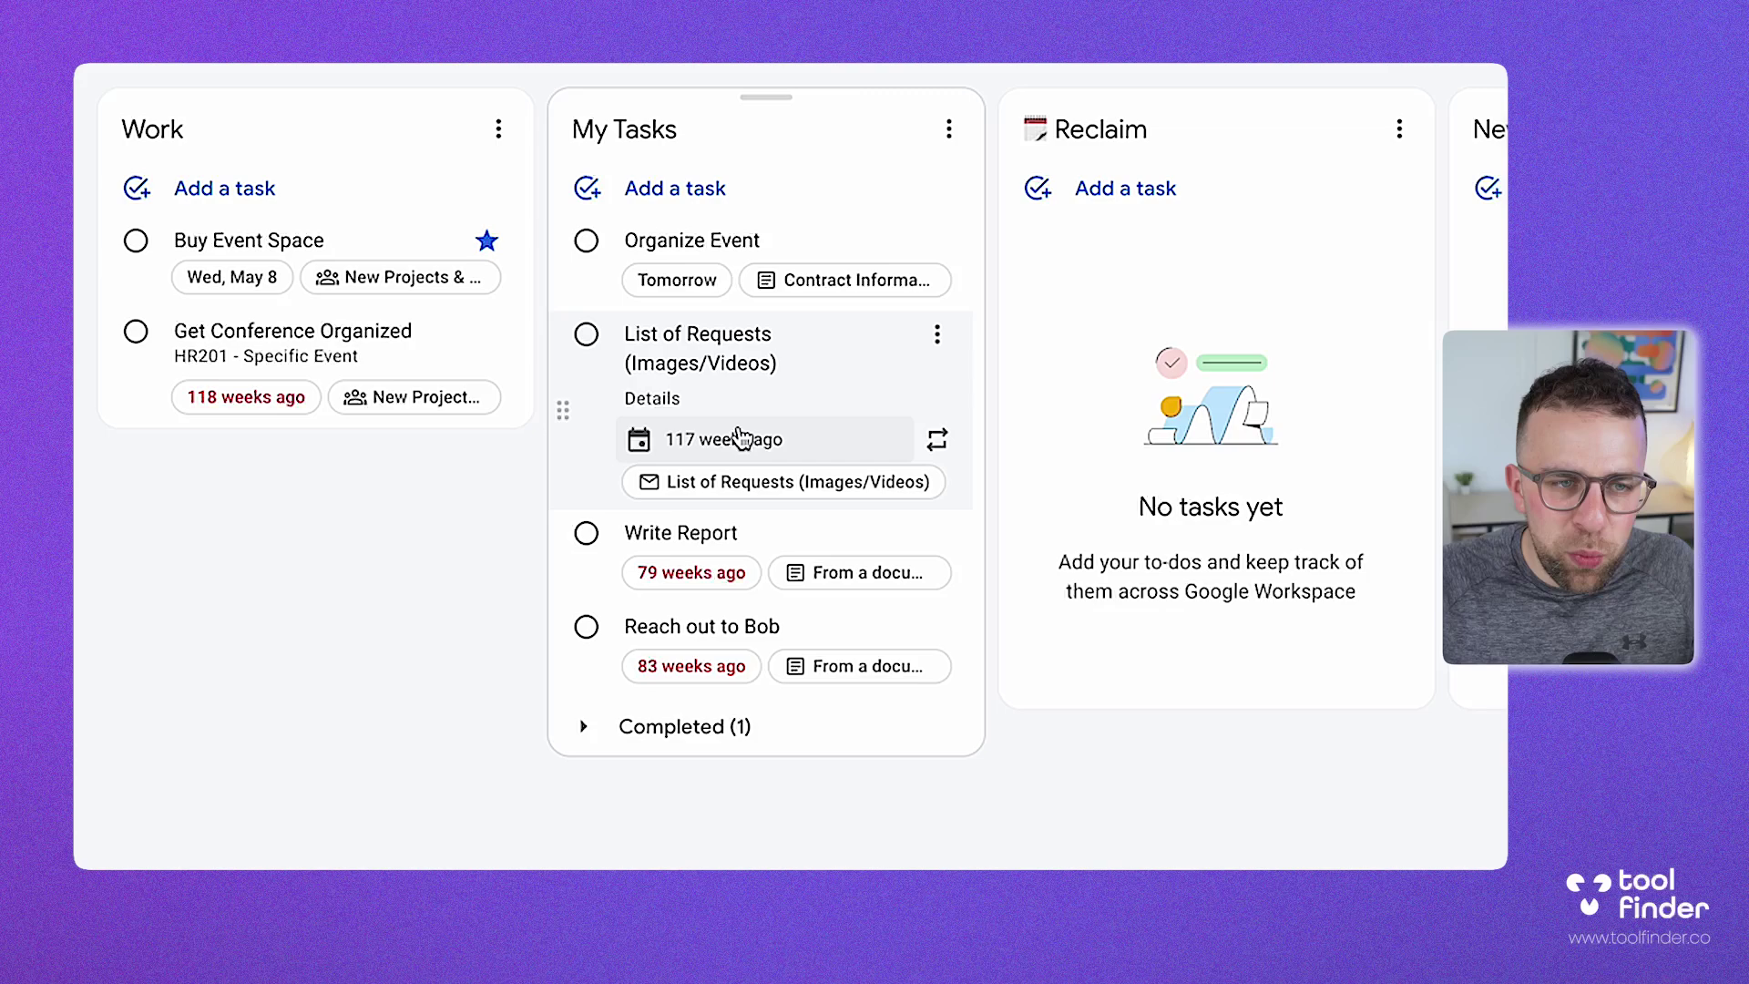
{"action": "left_click", "coordinate": [742, 439]}
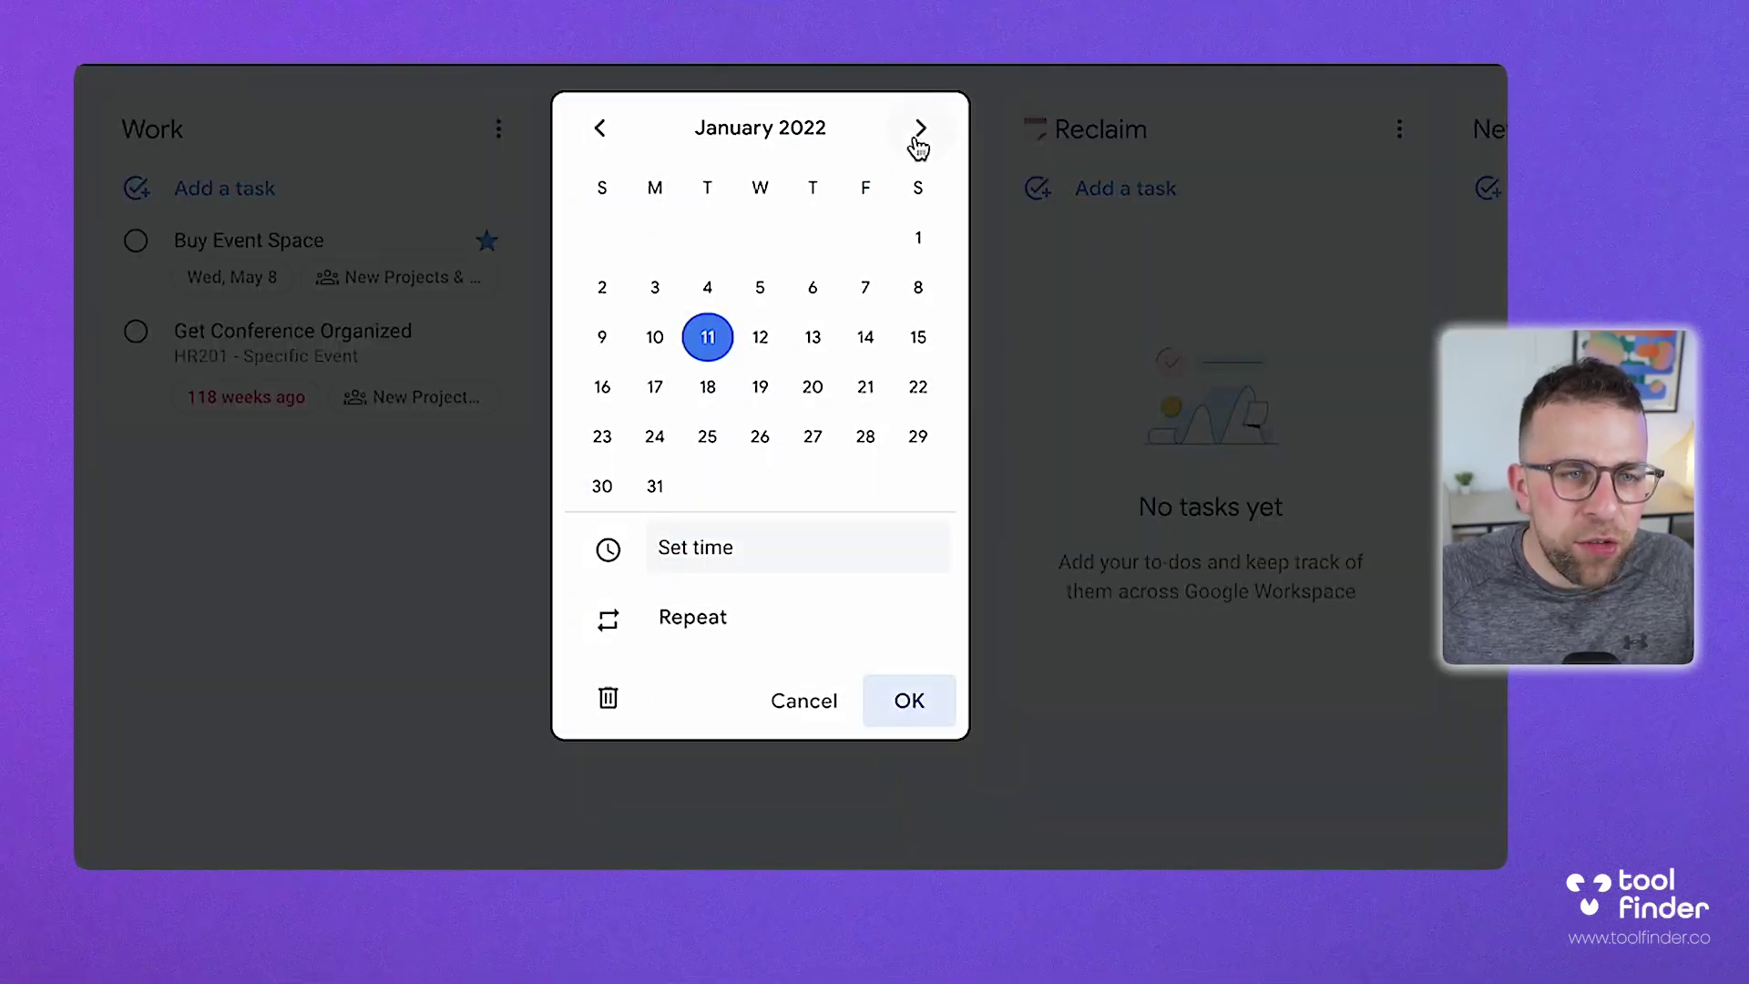
{"action": "left_click", "coordinate": [918, 238]}
{"action": "left_click", "coordinate": [914, 708]}
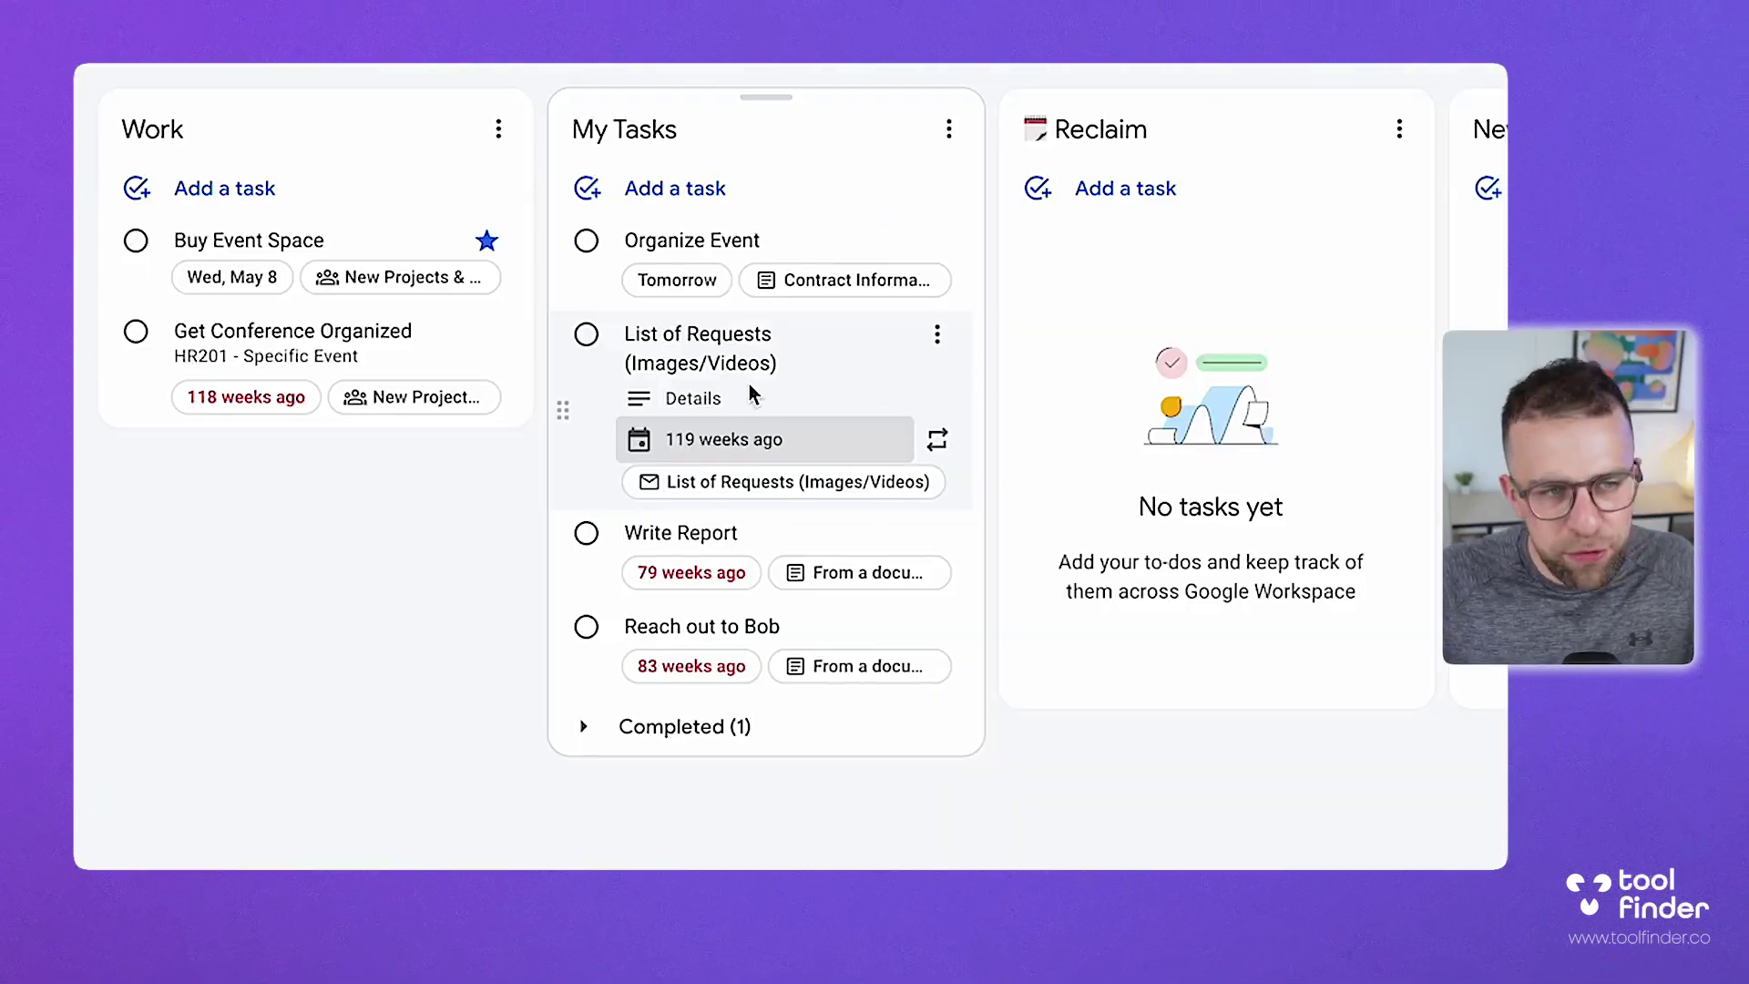
{"action": "left_click_drag", "start_coordinate": [571, 417], "coordinate": [585, 451]}
Collapse the completed tasks in My Tasks and bring up that list's options.
{"action": "left_click", "coordinate": [582, 648]}
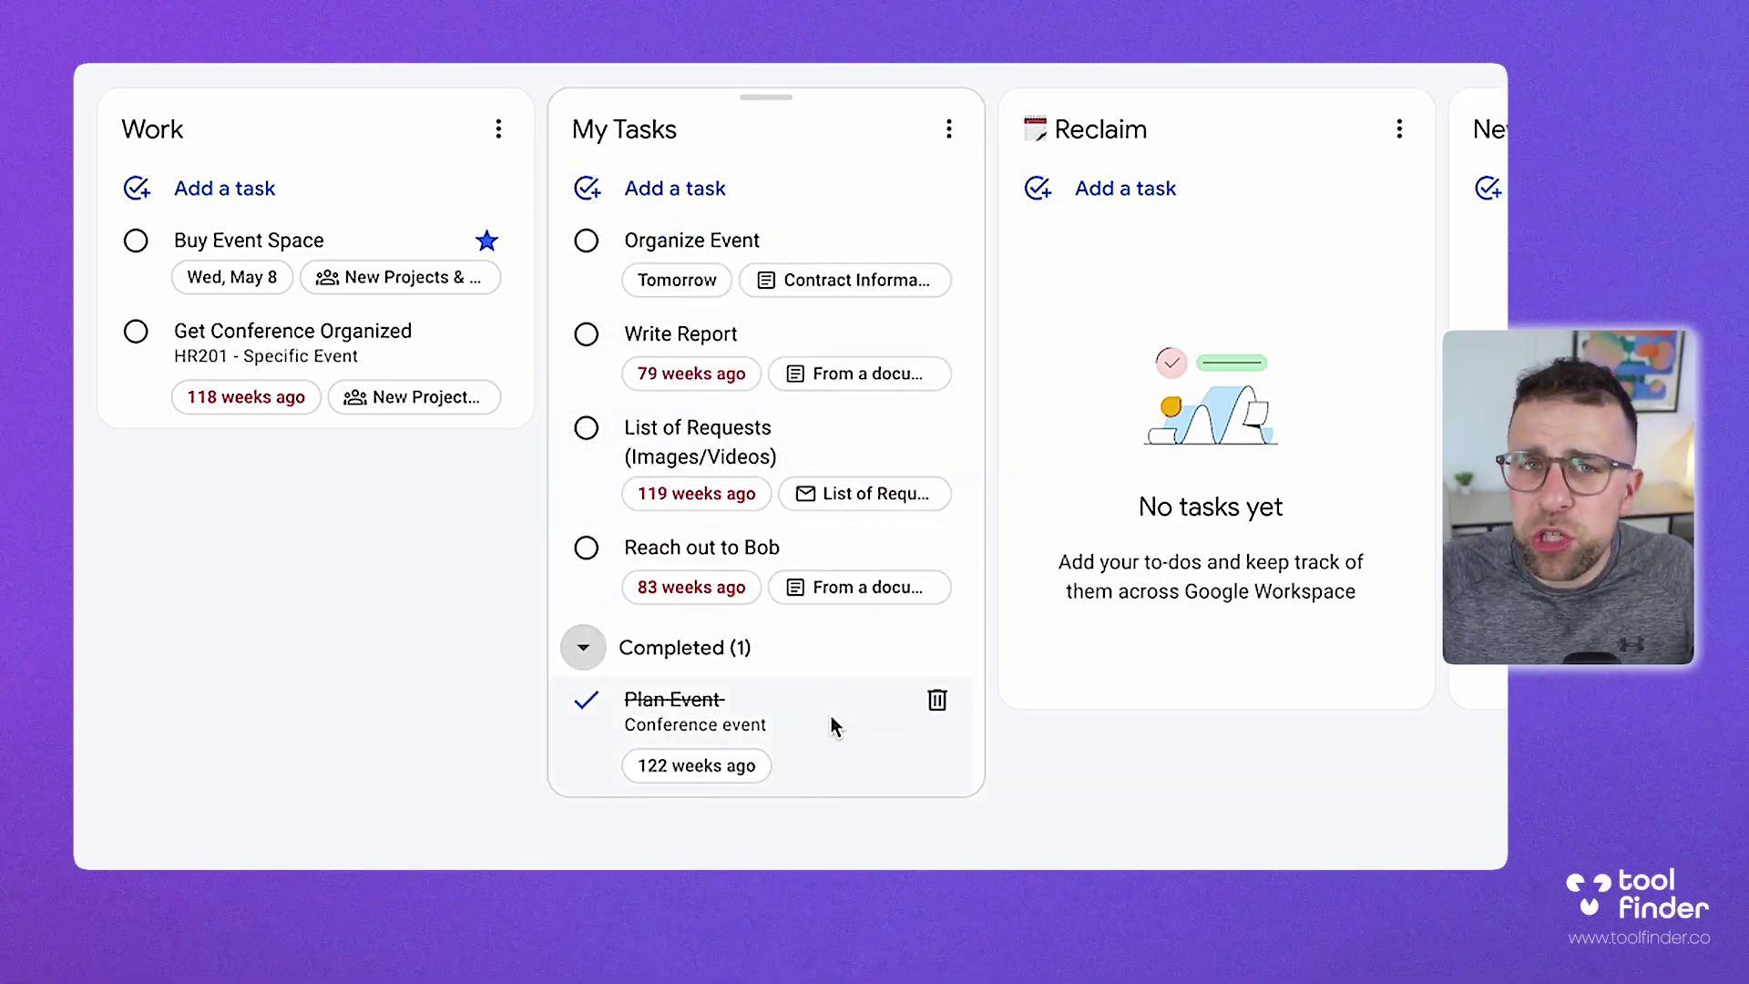
{"action": "left_click", "coordinate": [583, 649]}
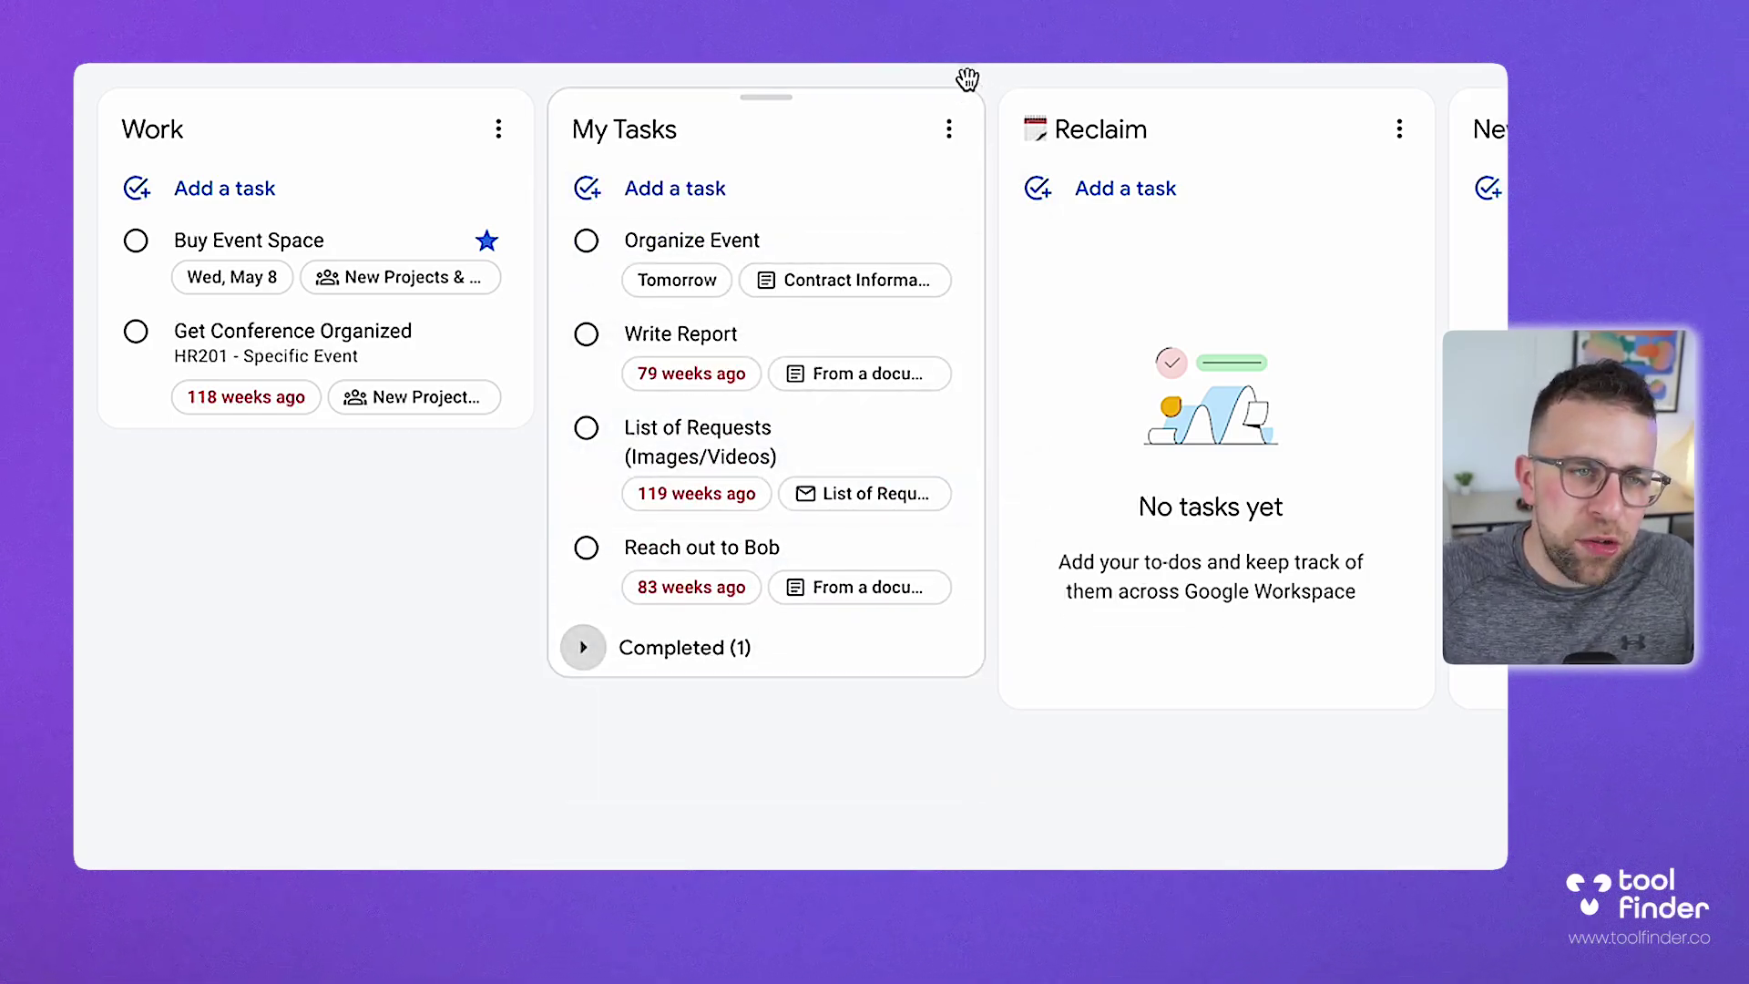
{"action": "left_click", "coordinate": [948, 128]}
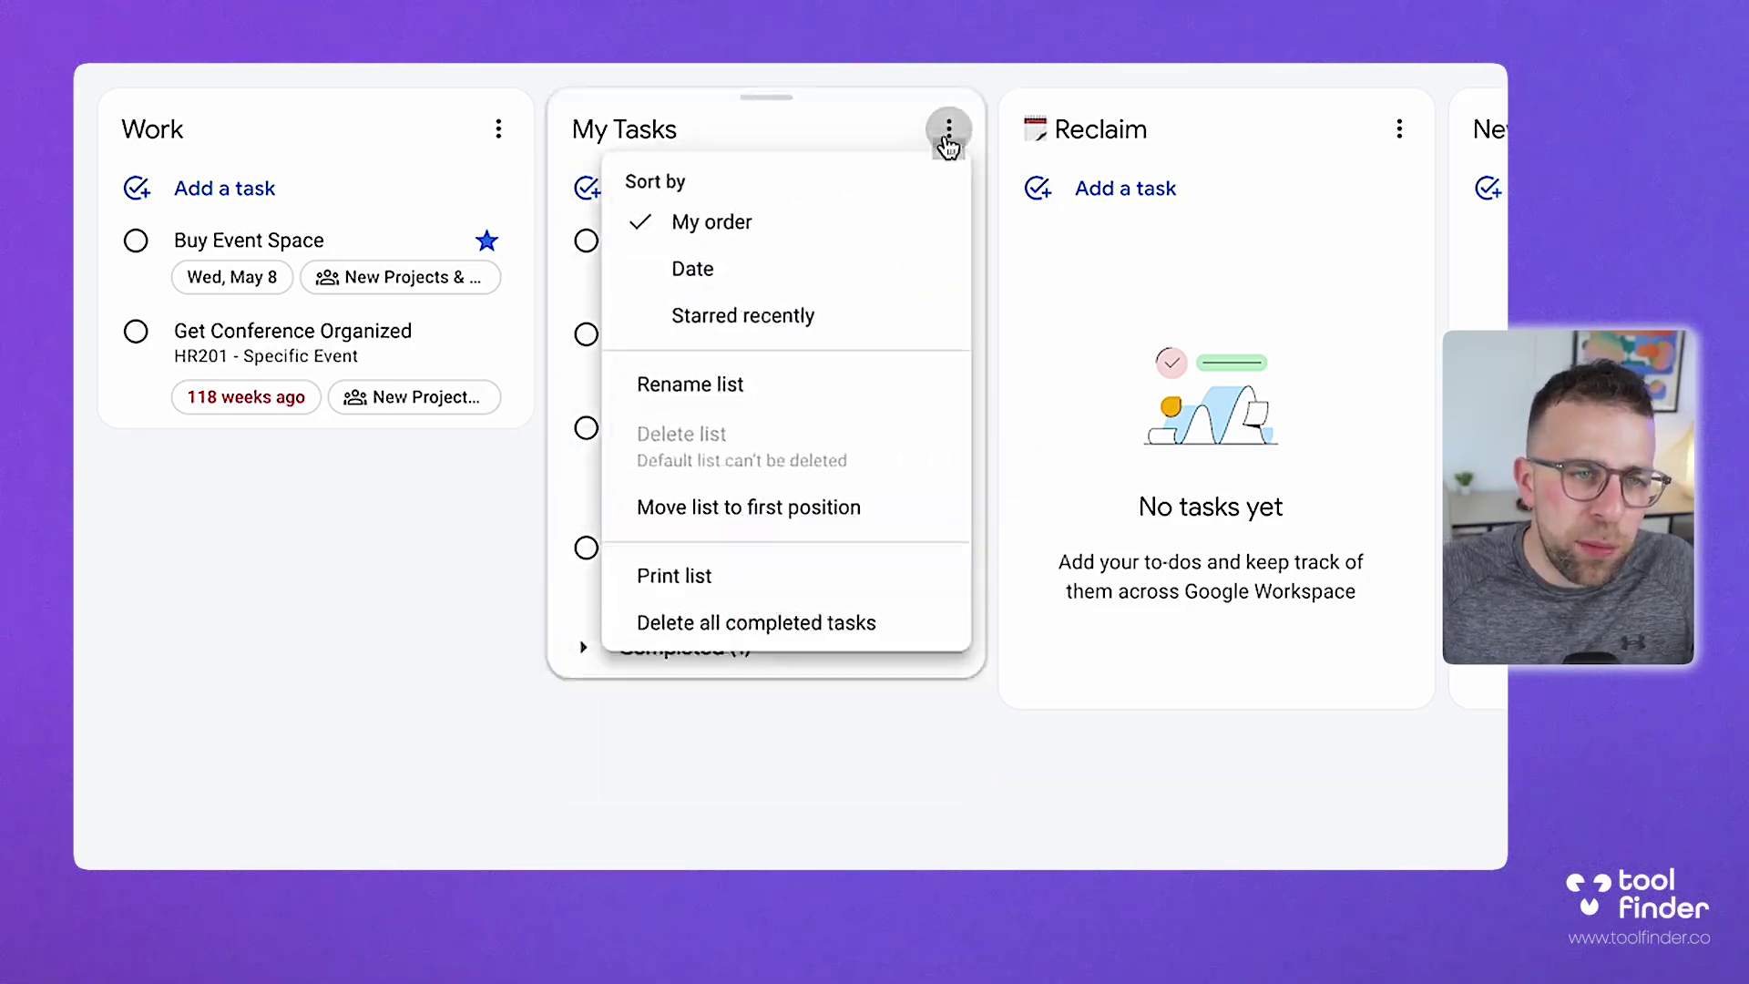
Move My Tasks to first position, then review and close the Tasks keyboard shortcuts list.
{"action": "left_click", "coordinate": [865, 517]}
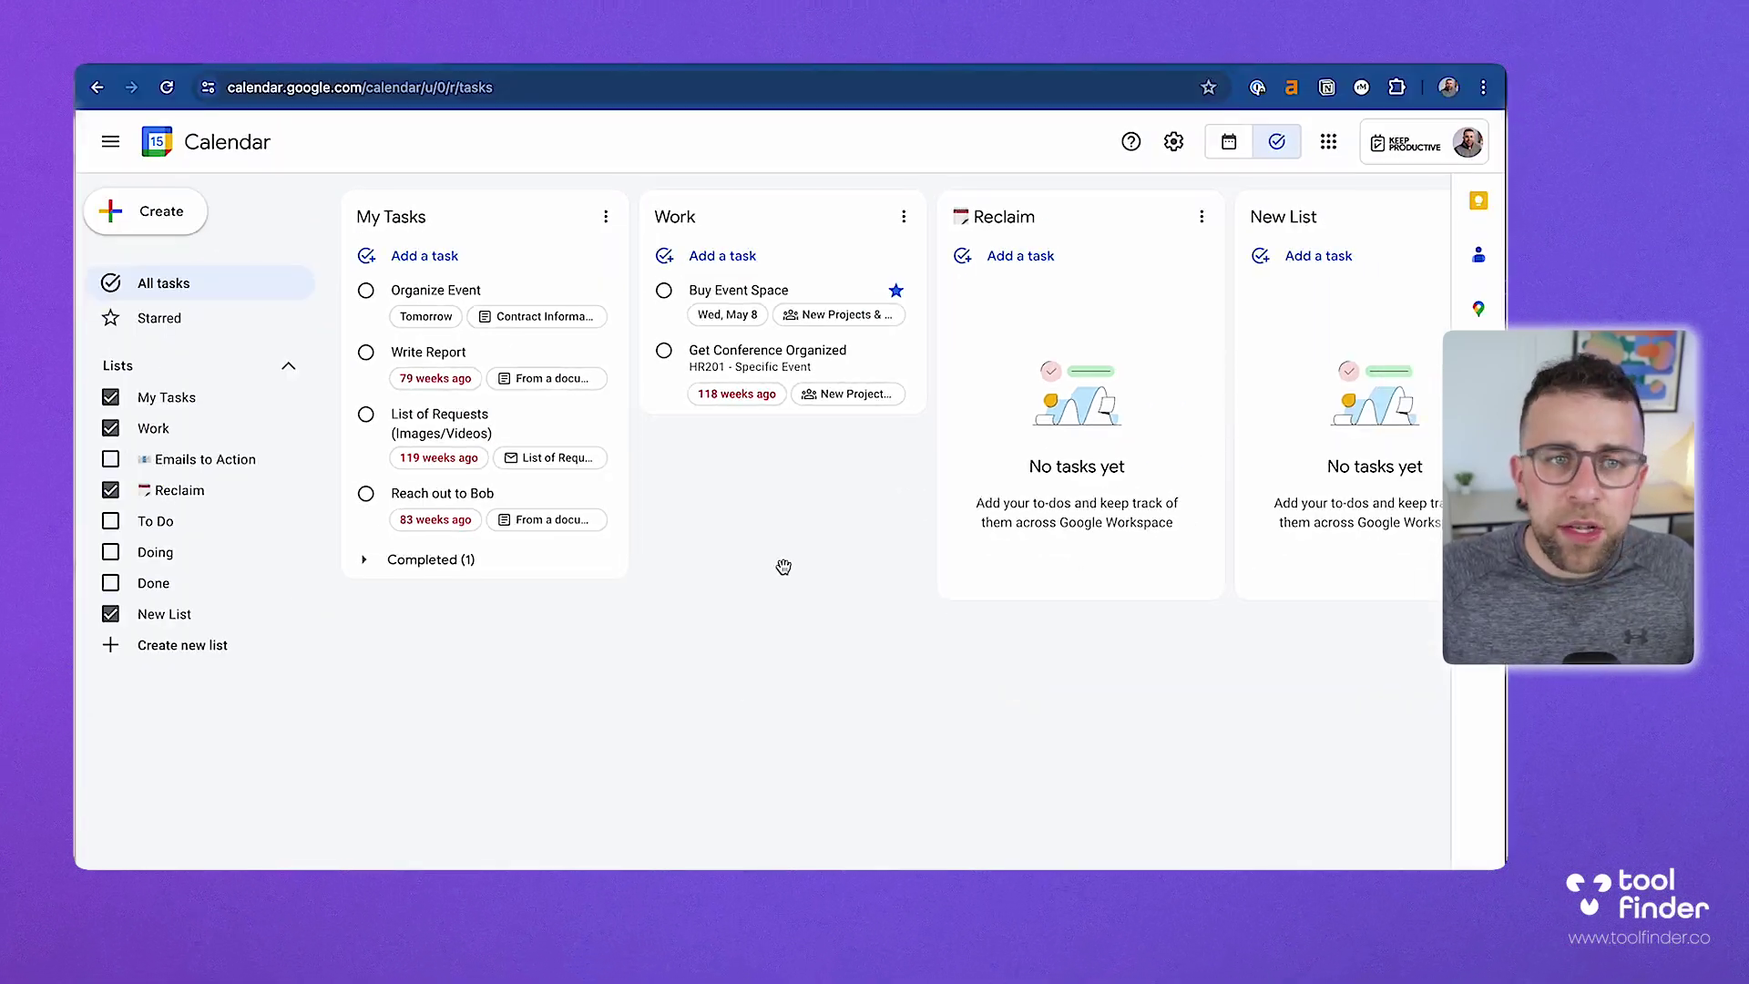
{"action": "left_click", "coordinate": [1180, 149]}
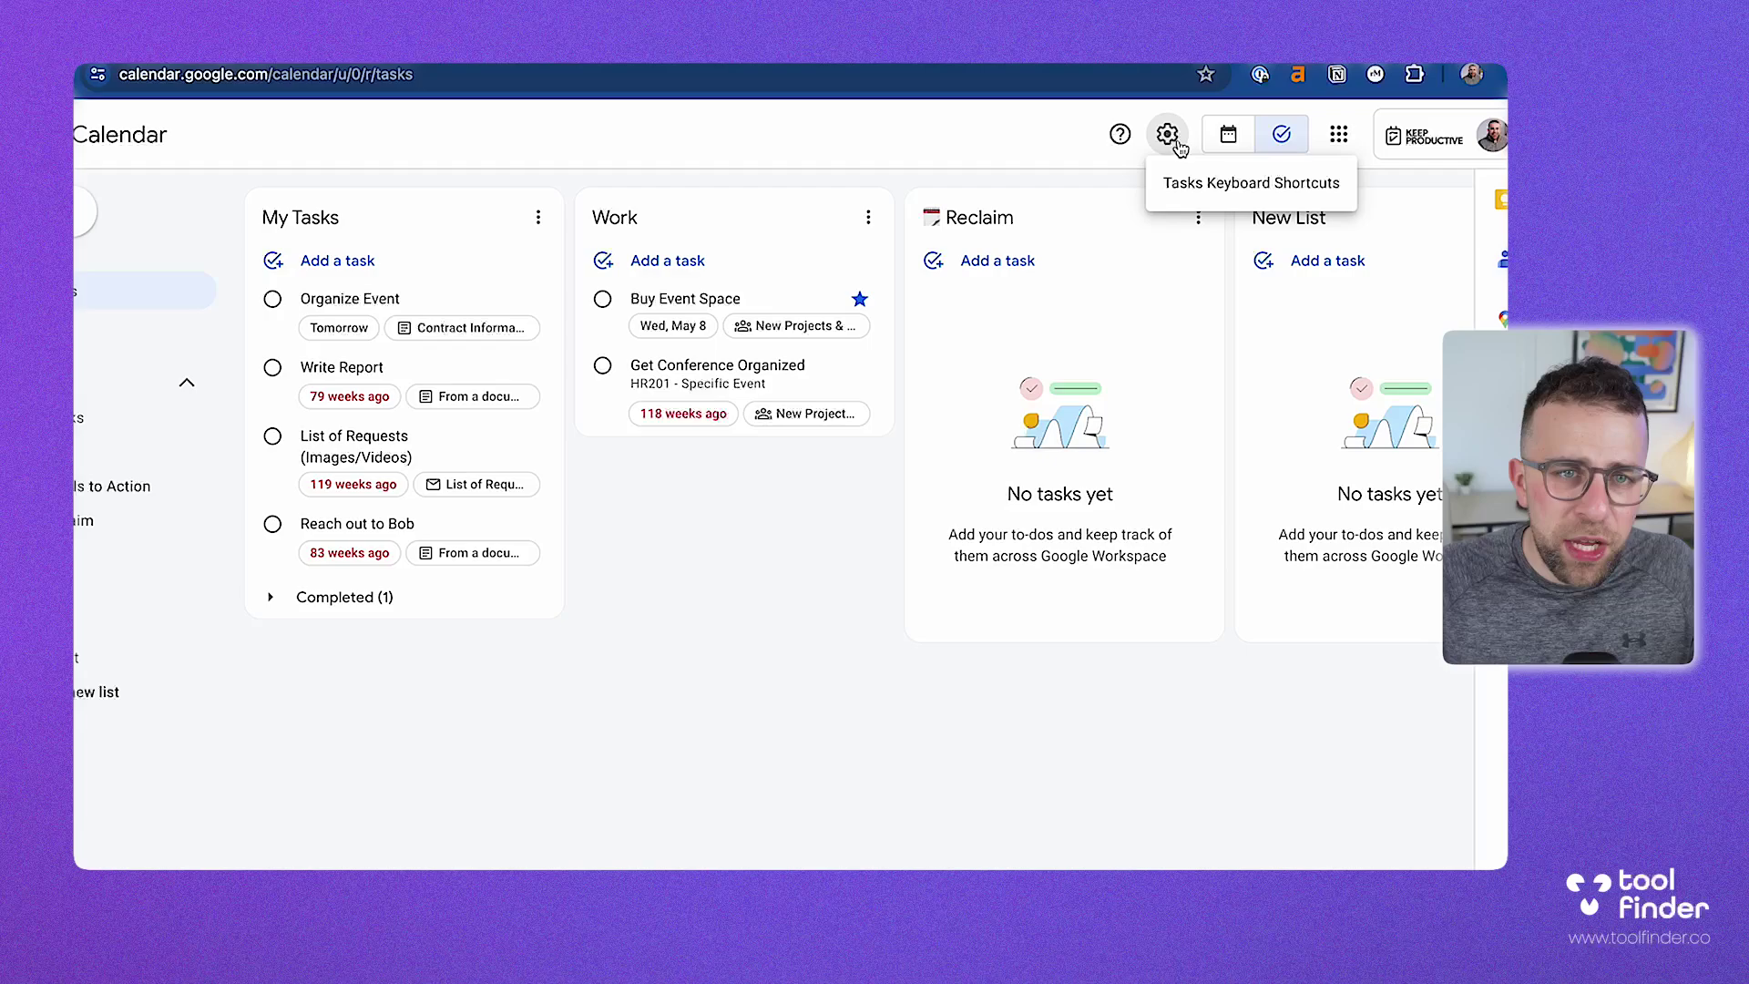
{"action": "left_click", "coordinate": [1210, 195]}
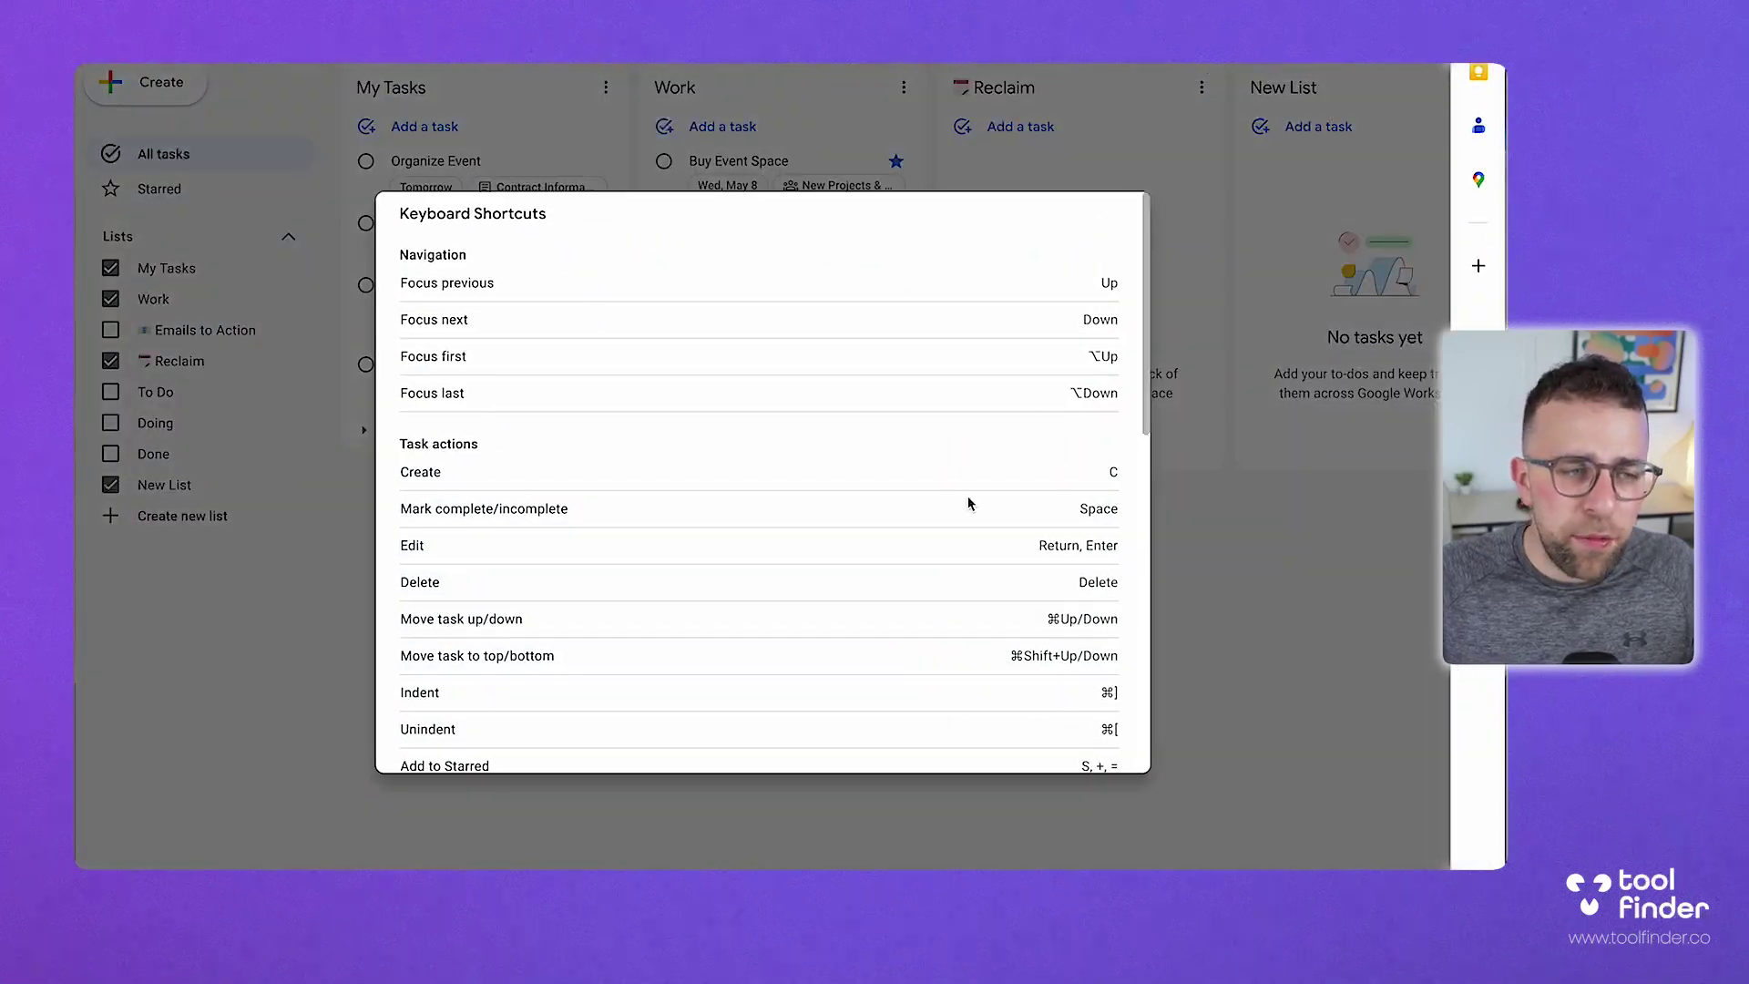
{"action": "scroll", "coordinate": [962, 506], "scroll_direction": "down", "scroll_amount": 10}
{"action": "scroll", "coordinate": [965, 507], "scroll_direction": "up", "scroll_amount": 10}
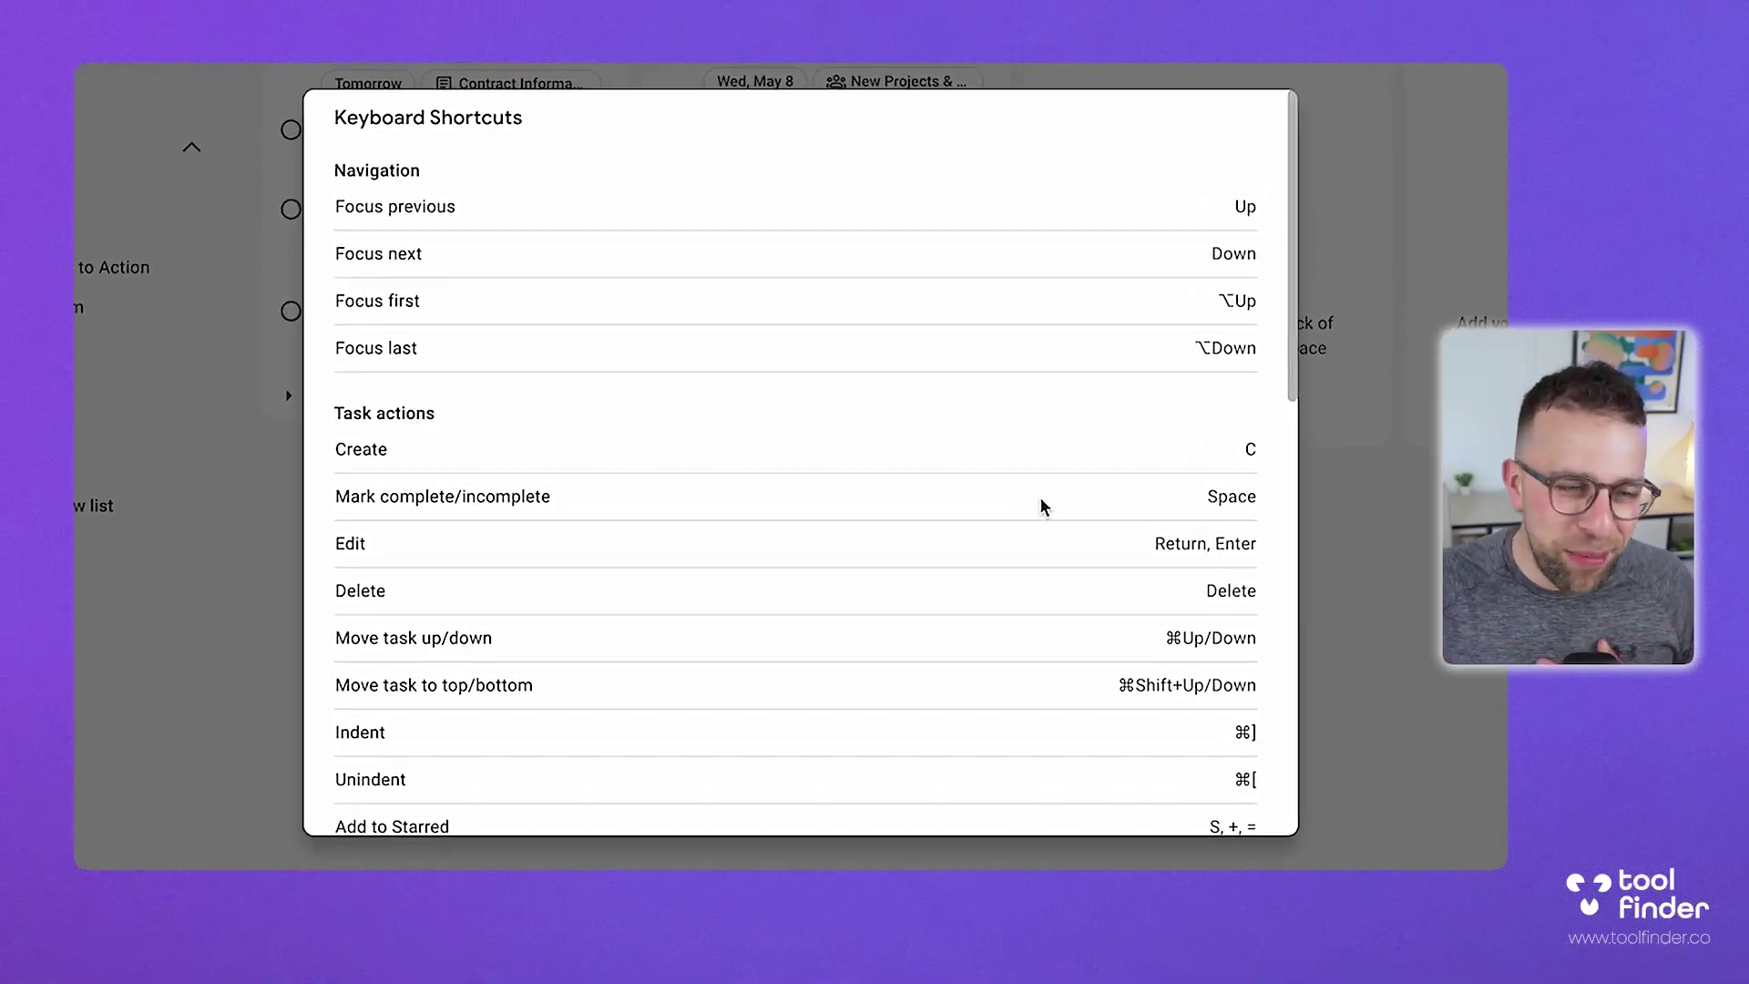
{"action": "scroll", "coordinate": [1042, 506], "scroll_direction": "down", "scroll_amount": 4}
{"action": "scroll", "coordinate": [1042, 504], "scroll_direction": "down", "scroll_amount": 6}
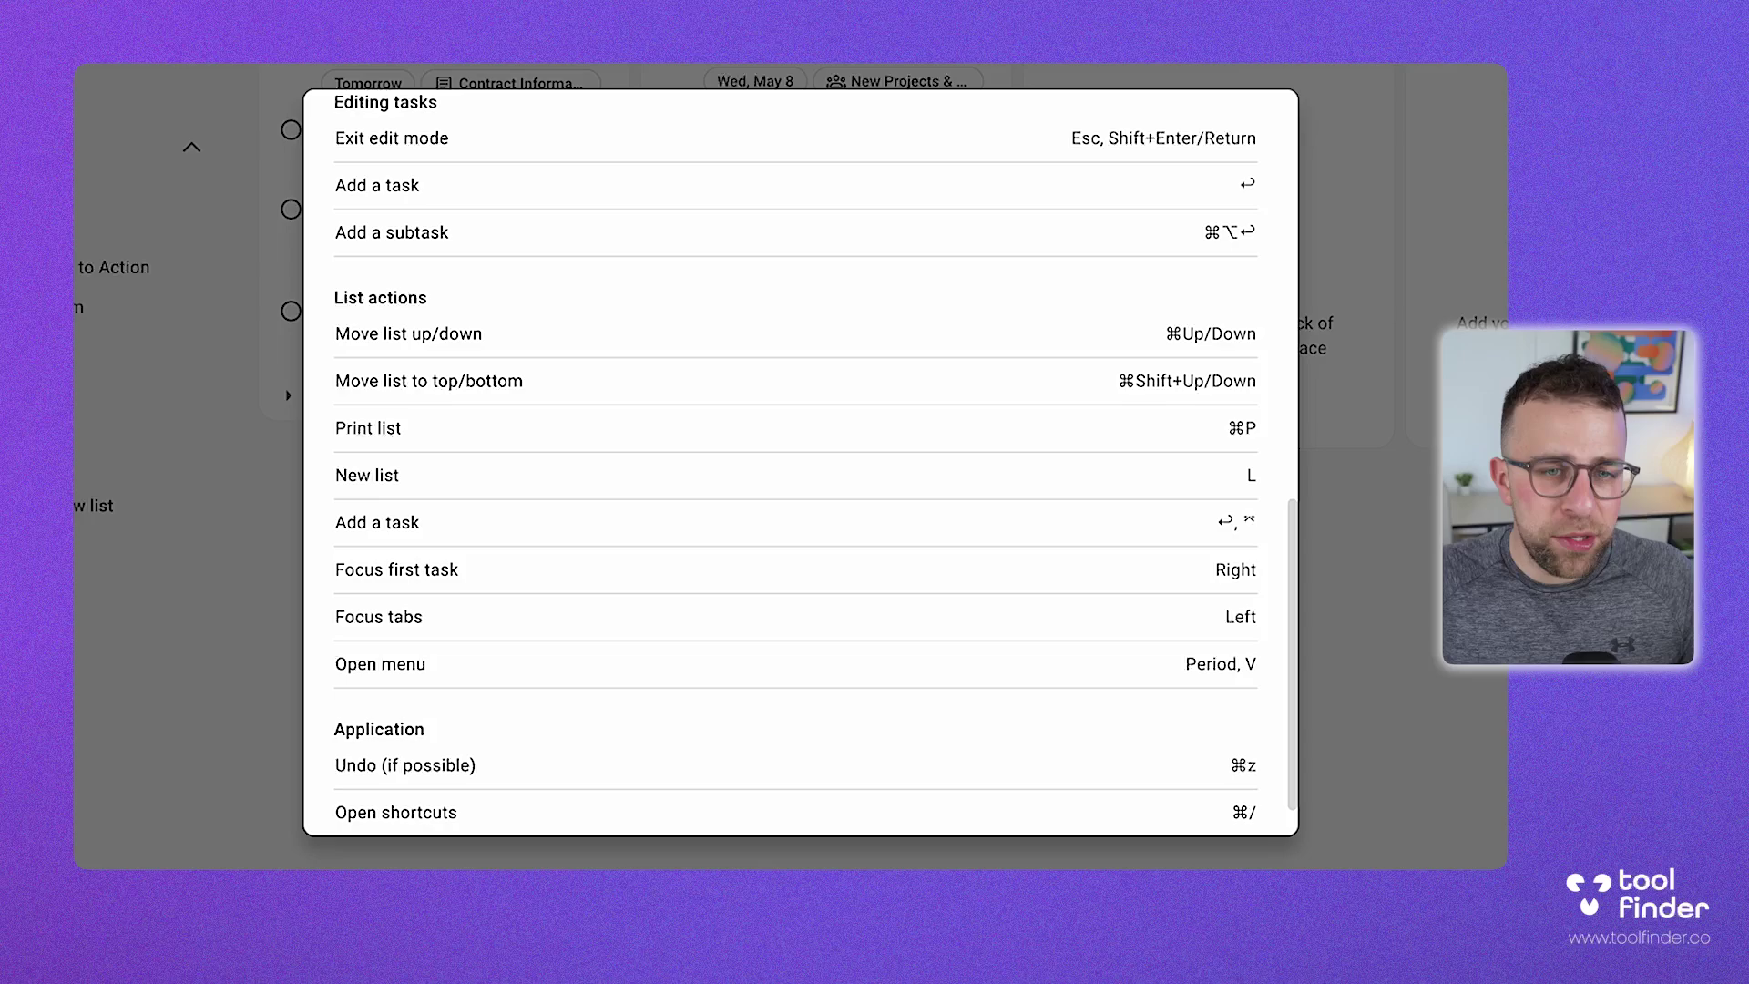
{"action": "key", "text": "Escape"}
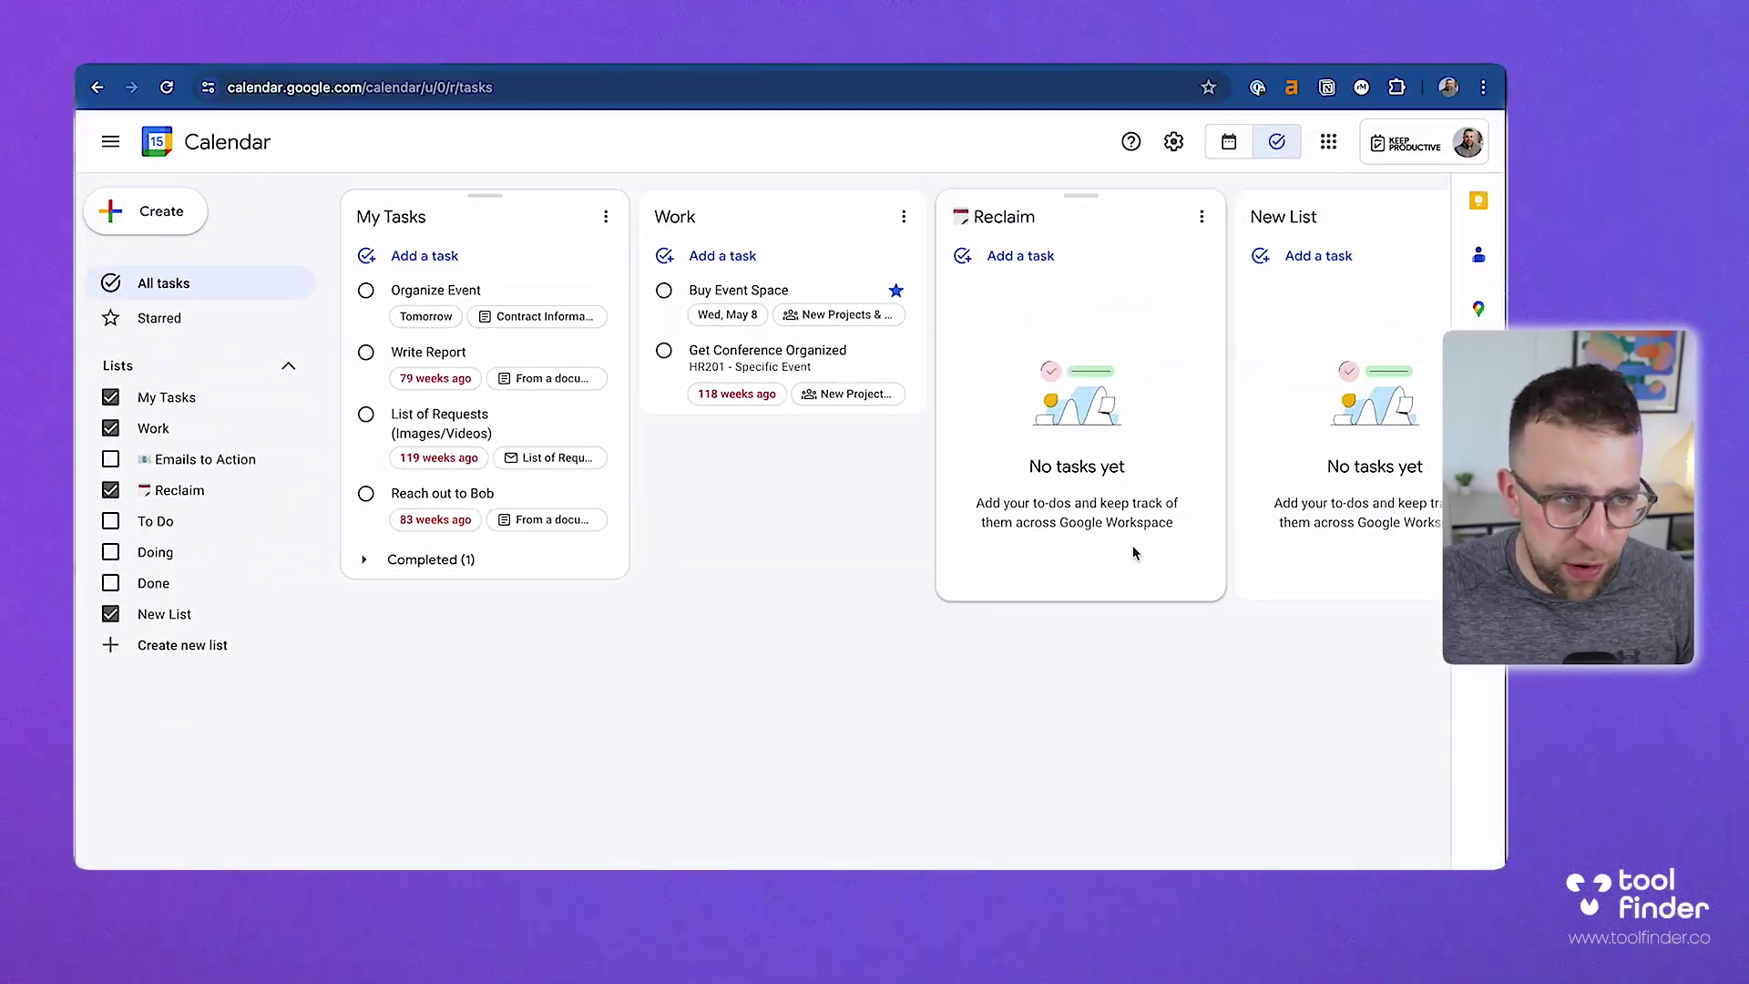
Review the Keep notes side panel, then close it.
{"action": "left_click", "coordinate": [1478, 200]}
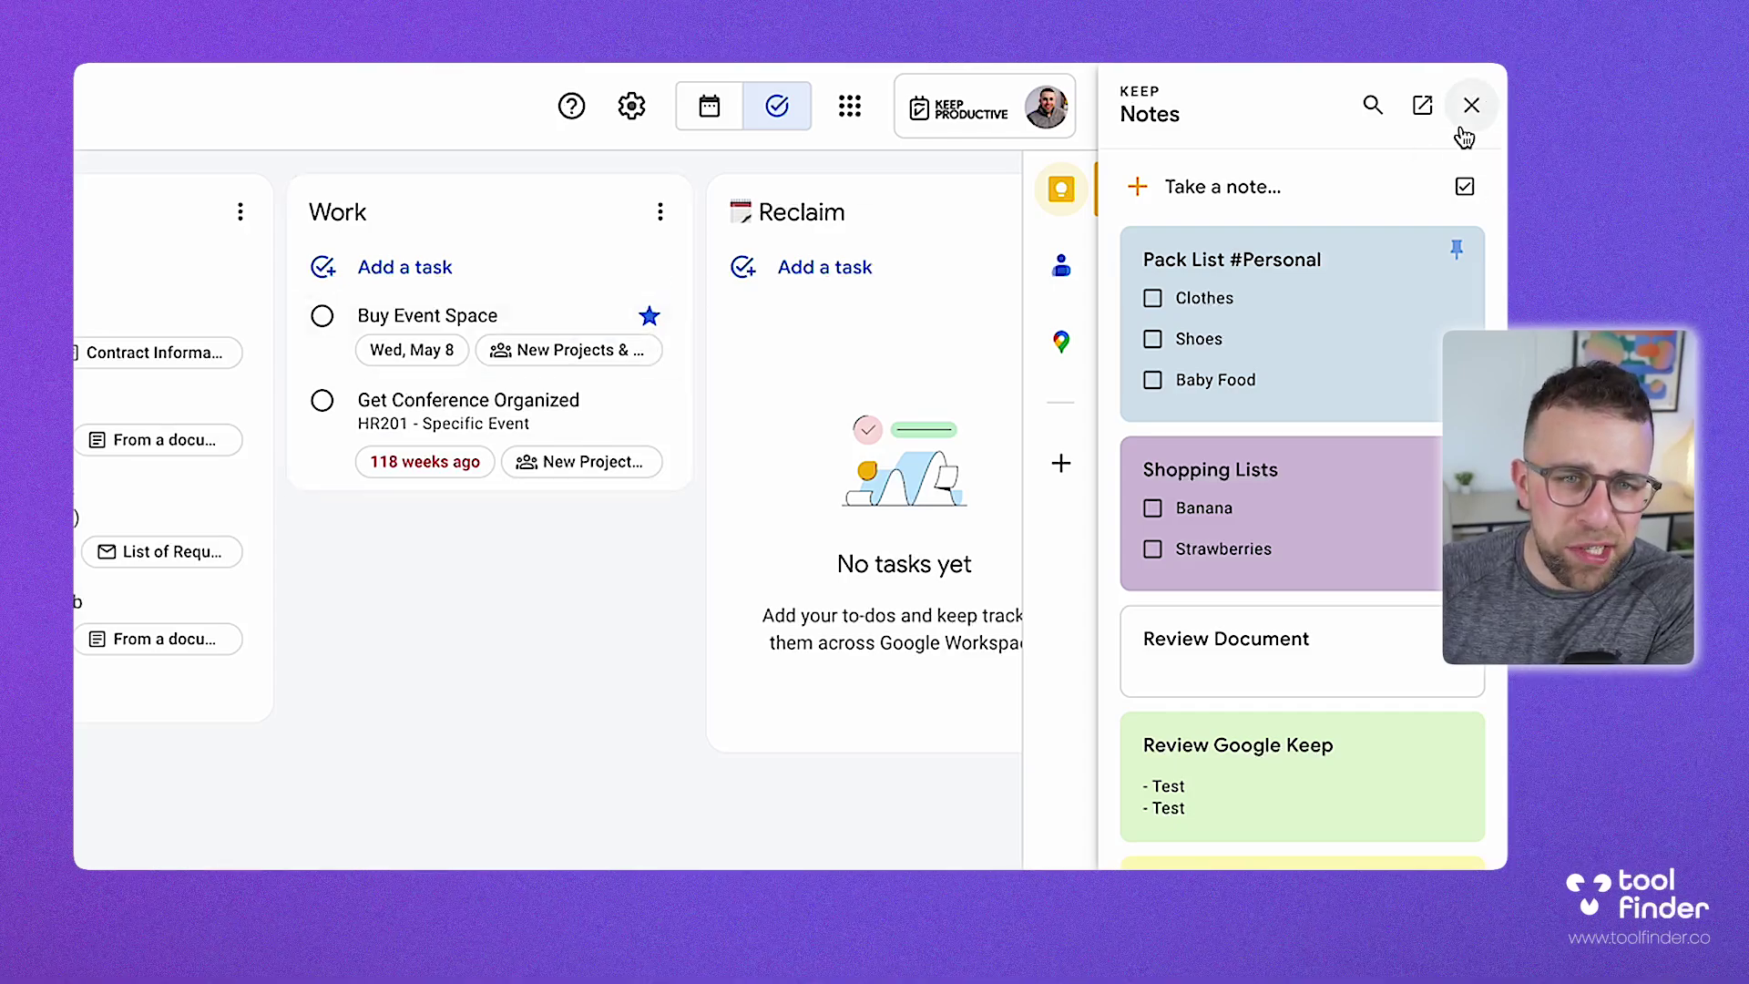
{"action": "left_click", "coordinate": [1469, 107]}
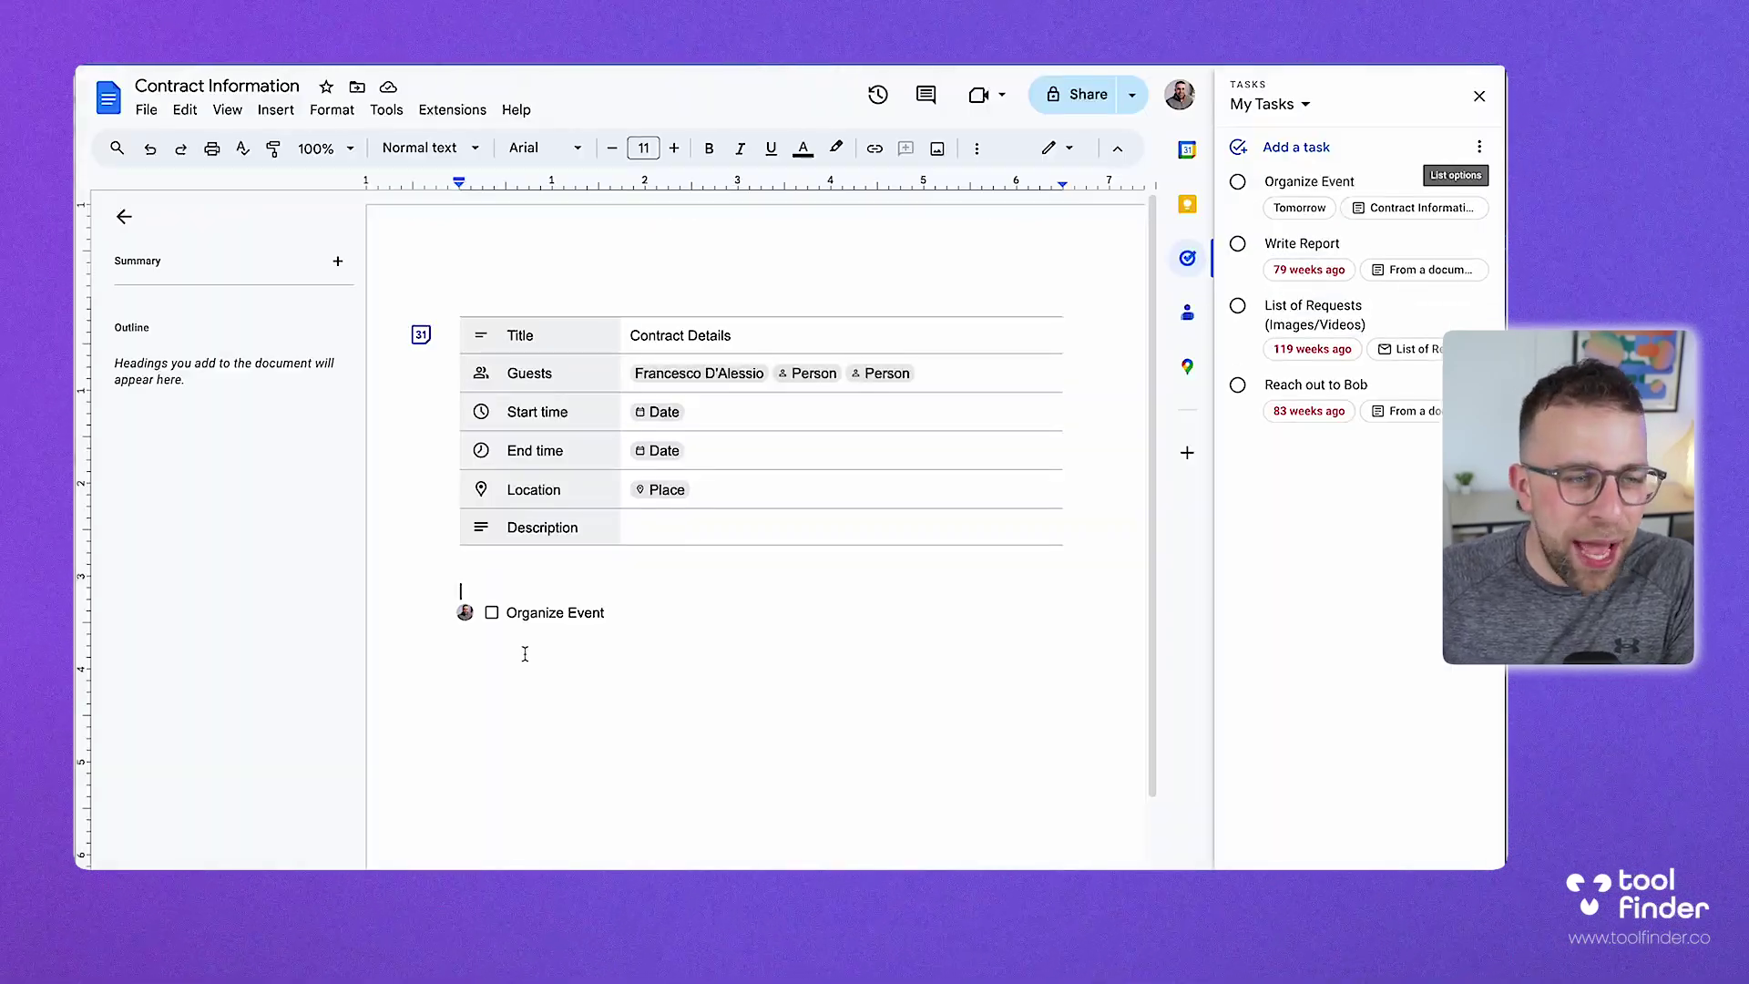
{"action": "left_click", "coordinate": [563, 674]}
{"action": "key", "text": "Return"}
{"action": "key", "text": "Return"}
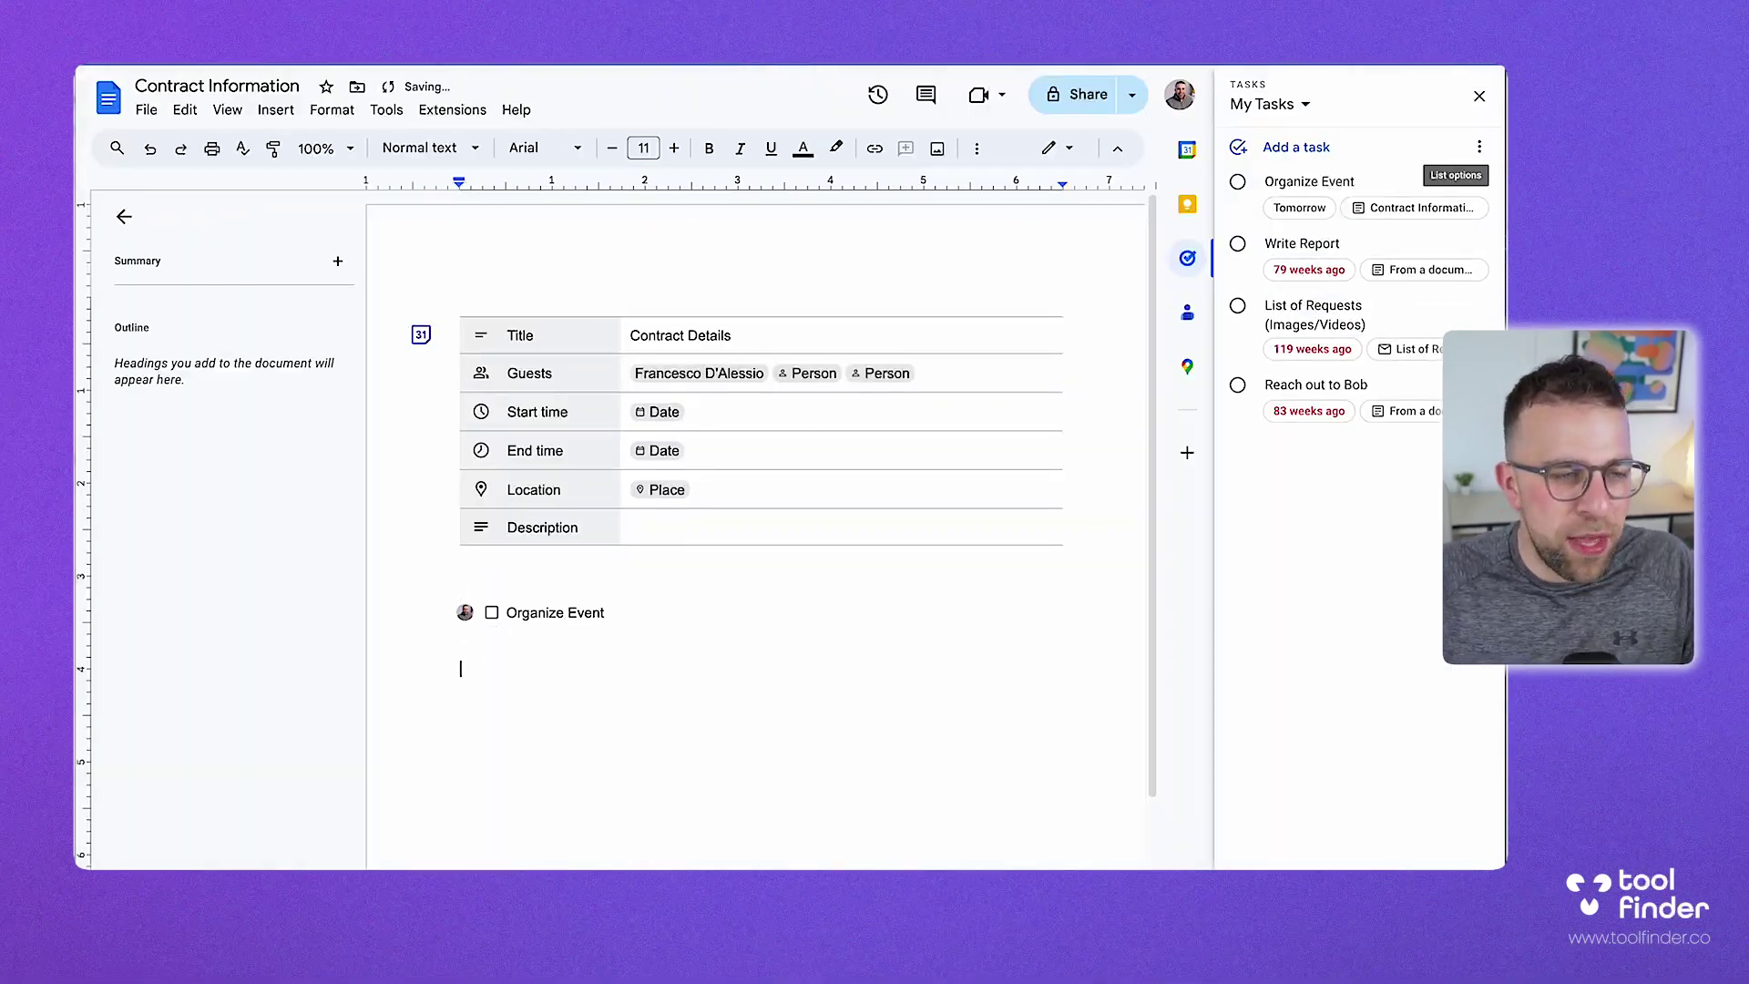
{"action": "type", "text": "@"}
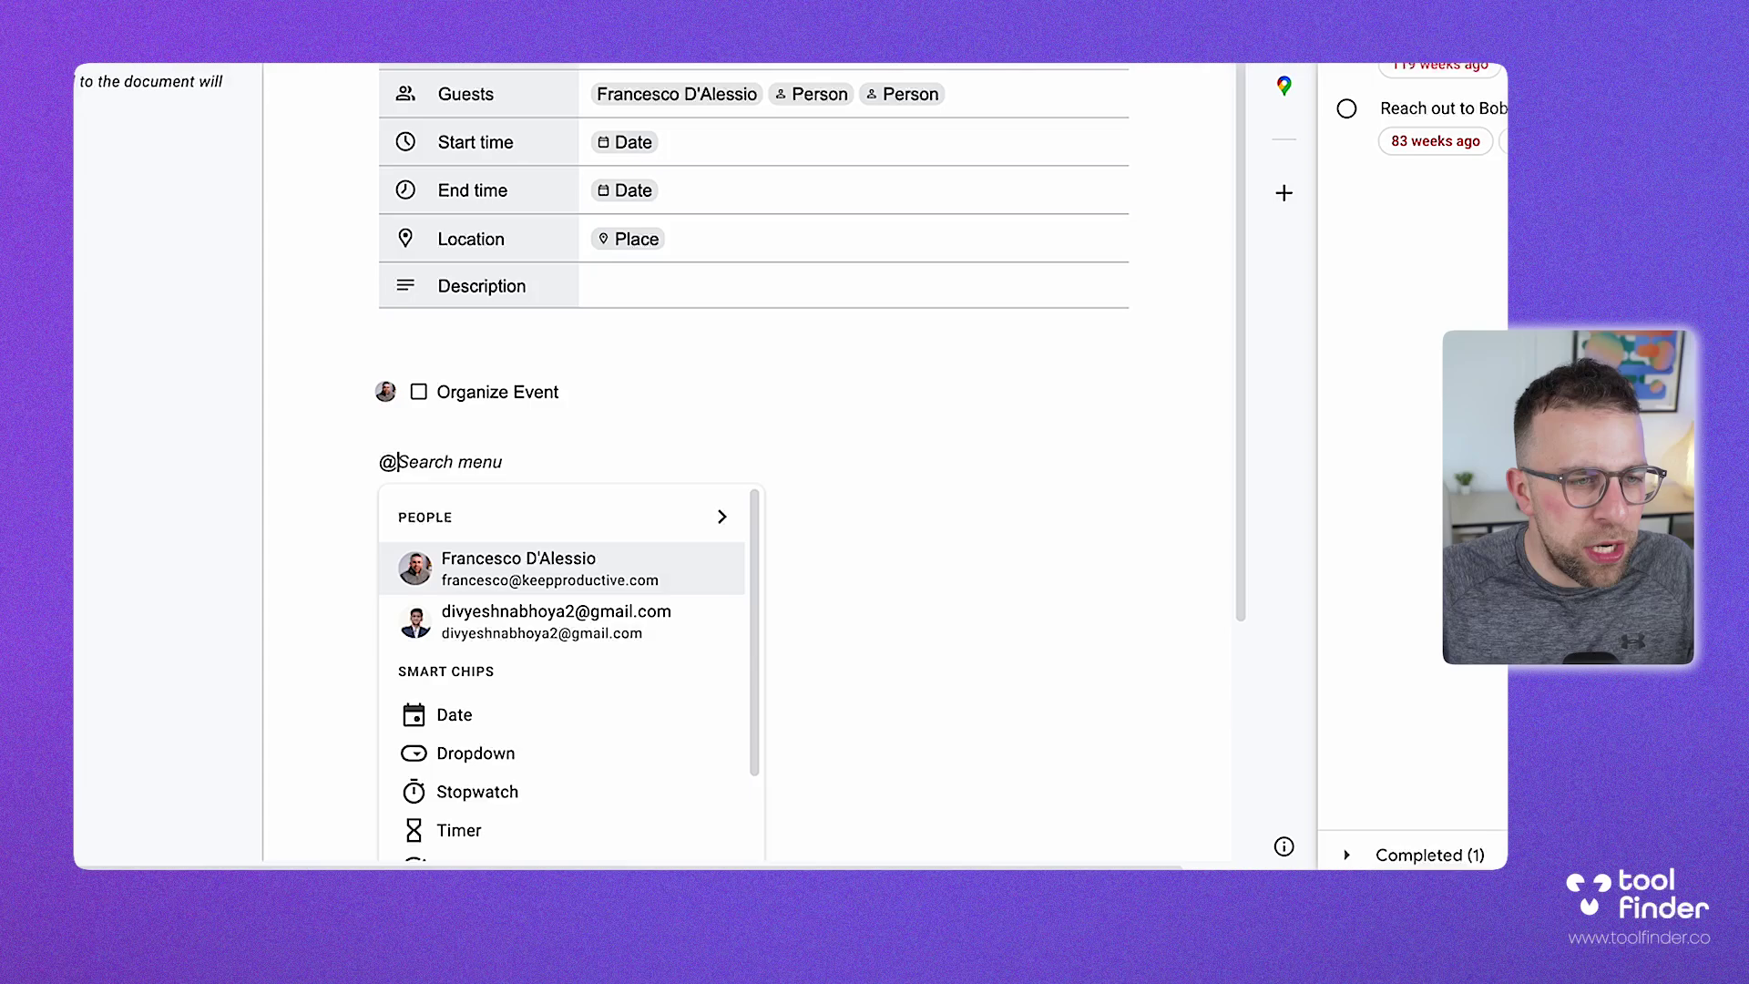
{"action": "type", "text": "event"}
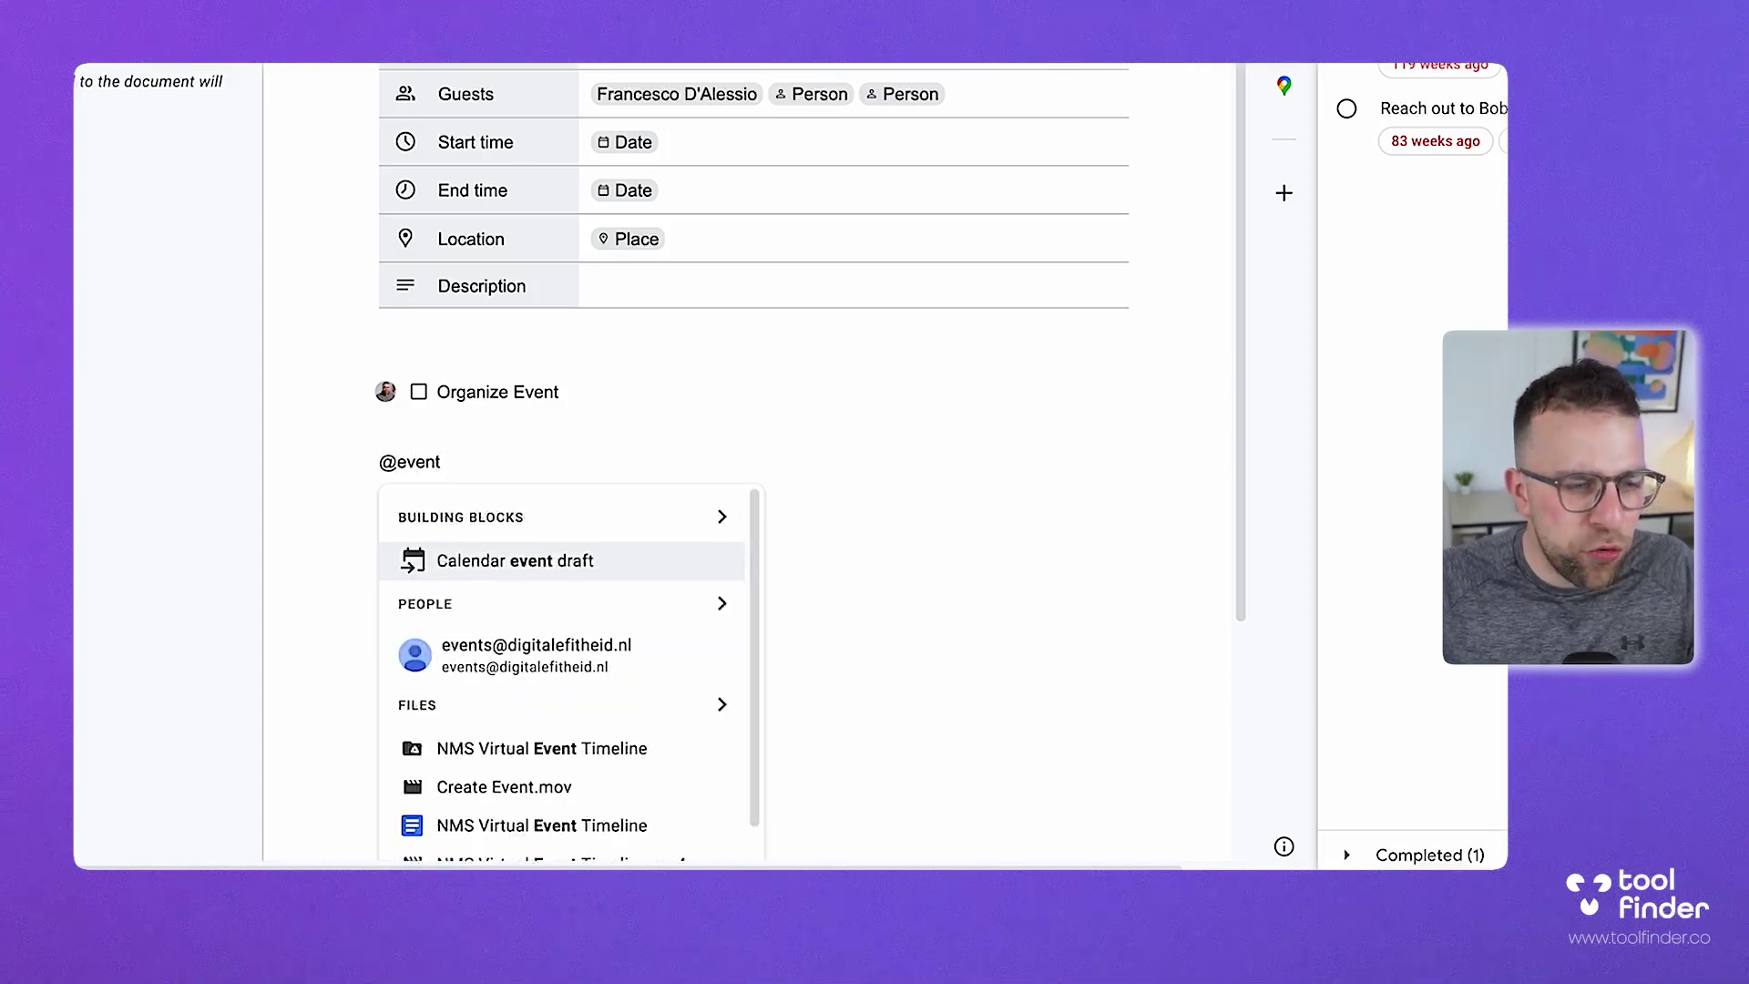
{"action": "left_click", "coordinate": [570, 565]}
{"action": "scroll", "coordinate": [570, 573], "scroll_direction": "down", "scroll_amount": 3}
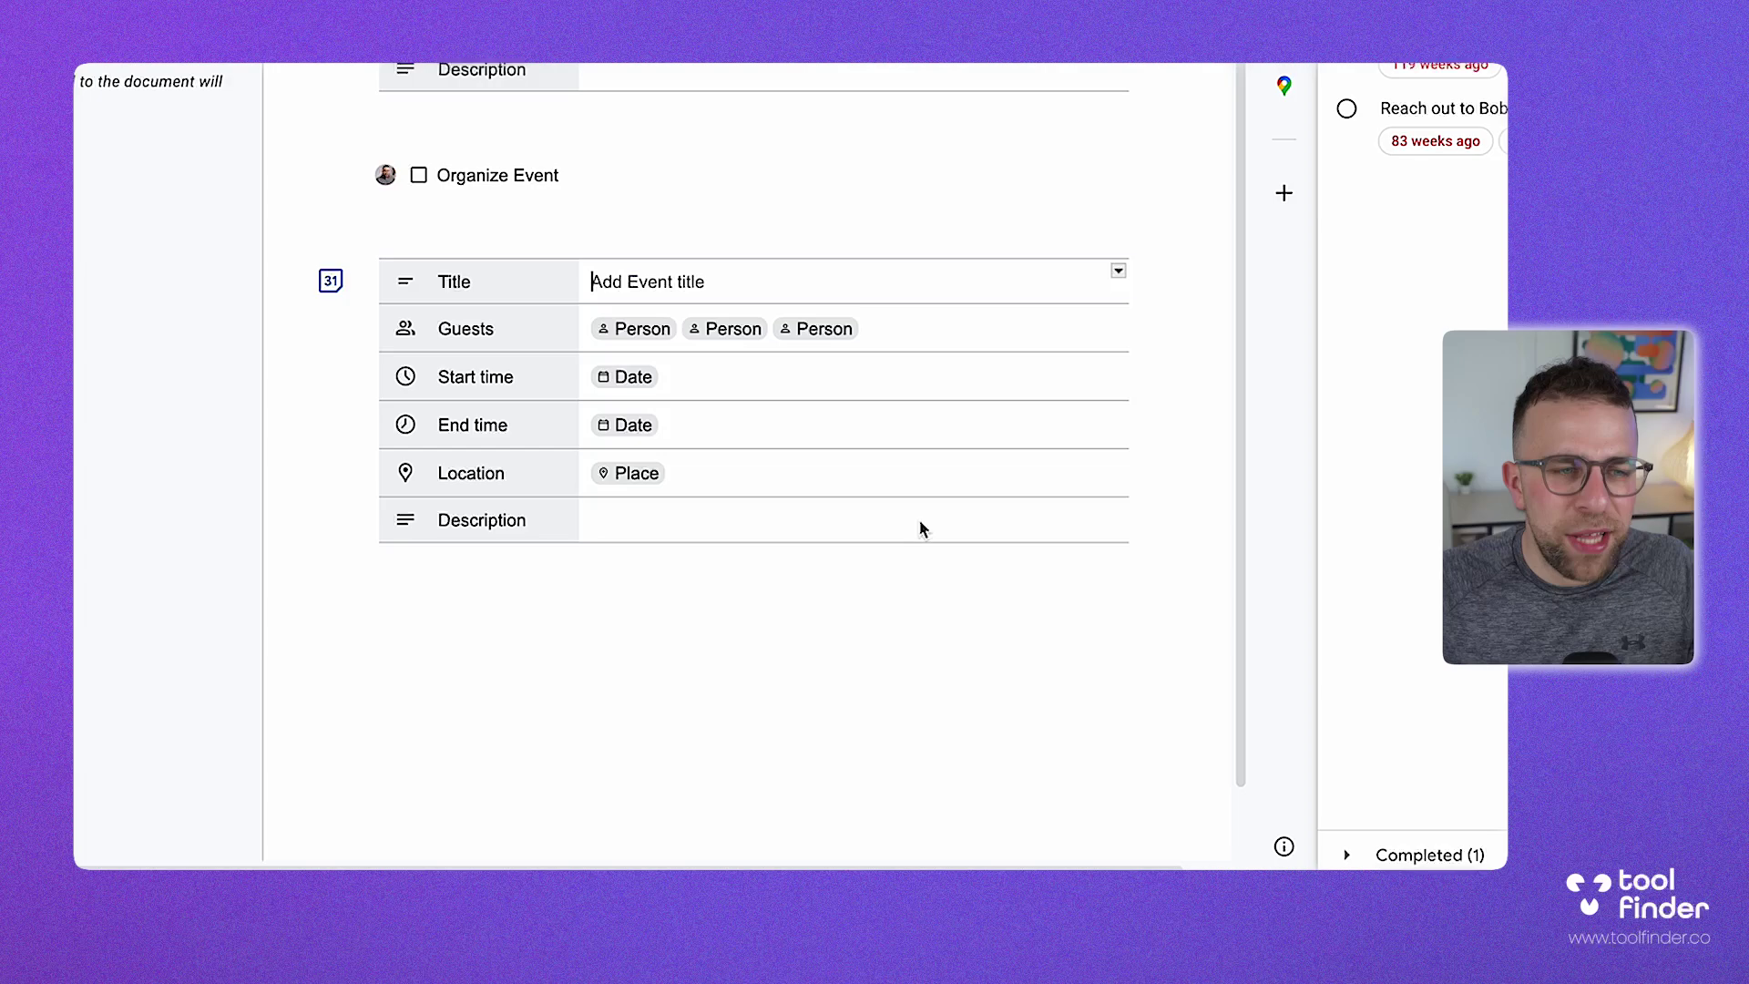
{"action": "scroll", "coordinate": [963, 386], "scroll_direction": "up", "scroll_amount": 3}
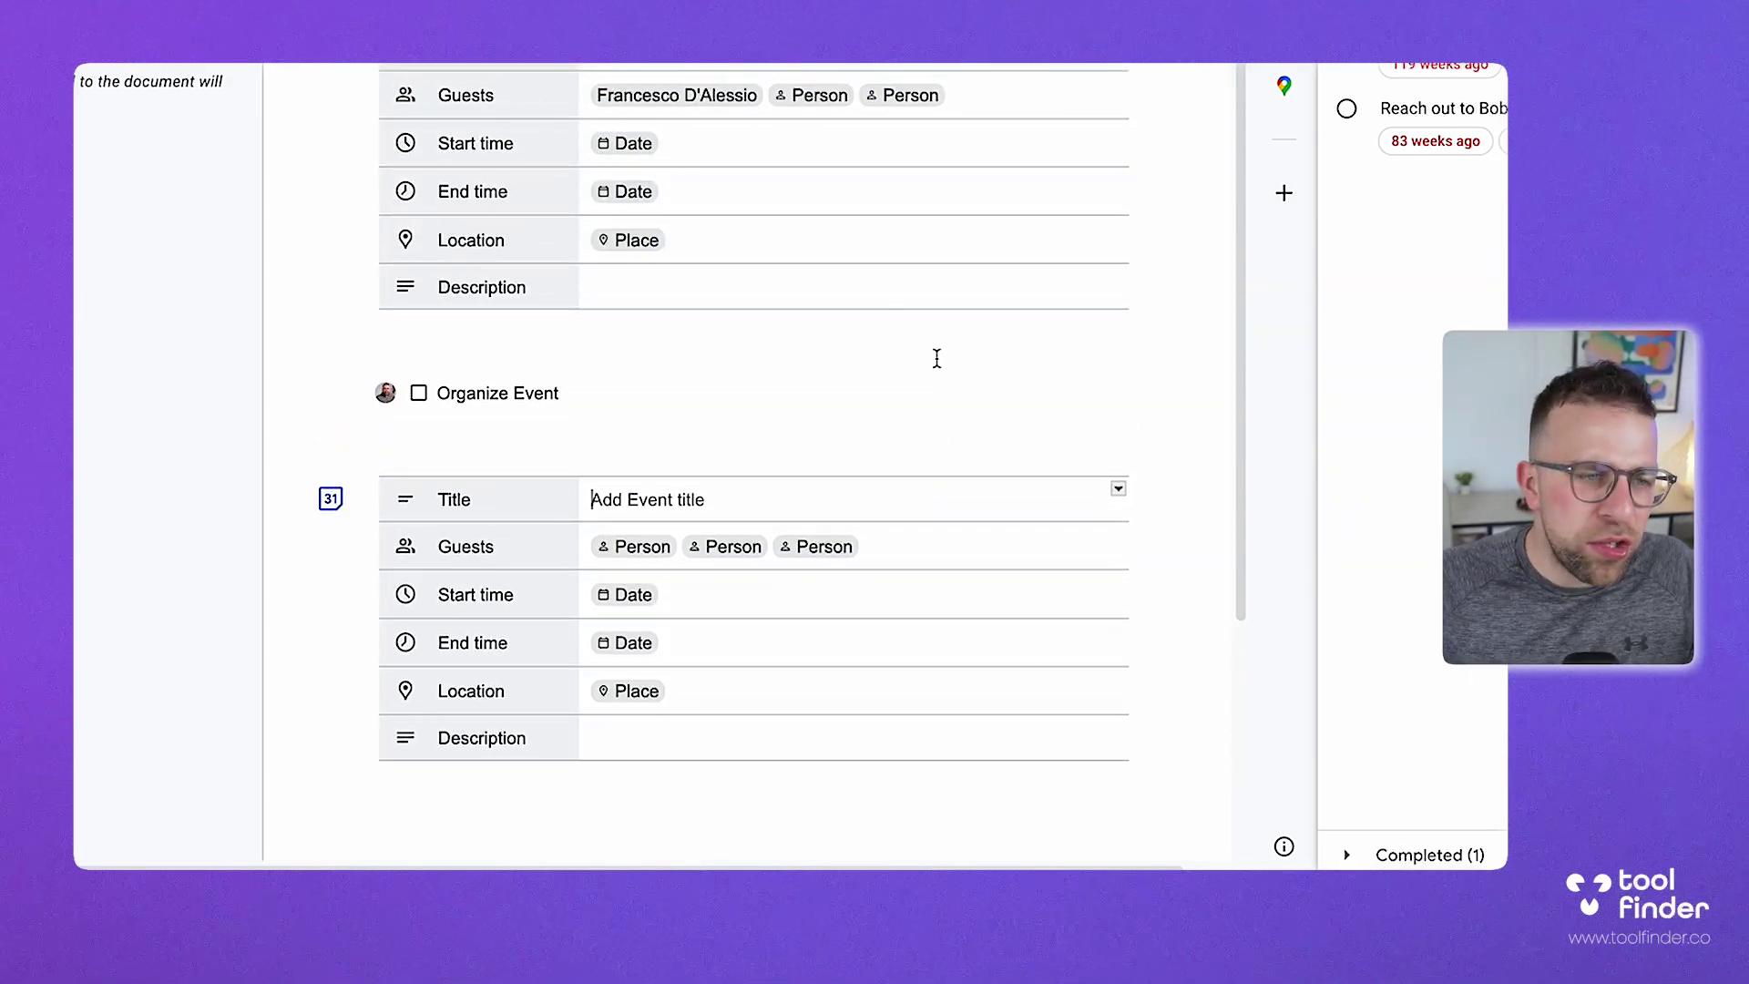
{"action": "left_click", "coordinate": [617, 401]}
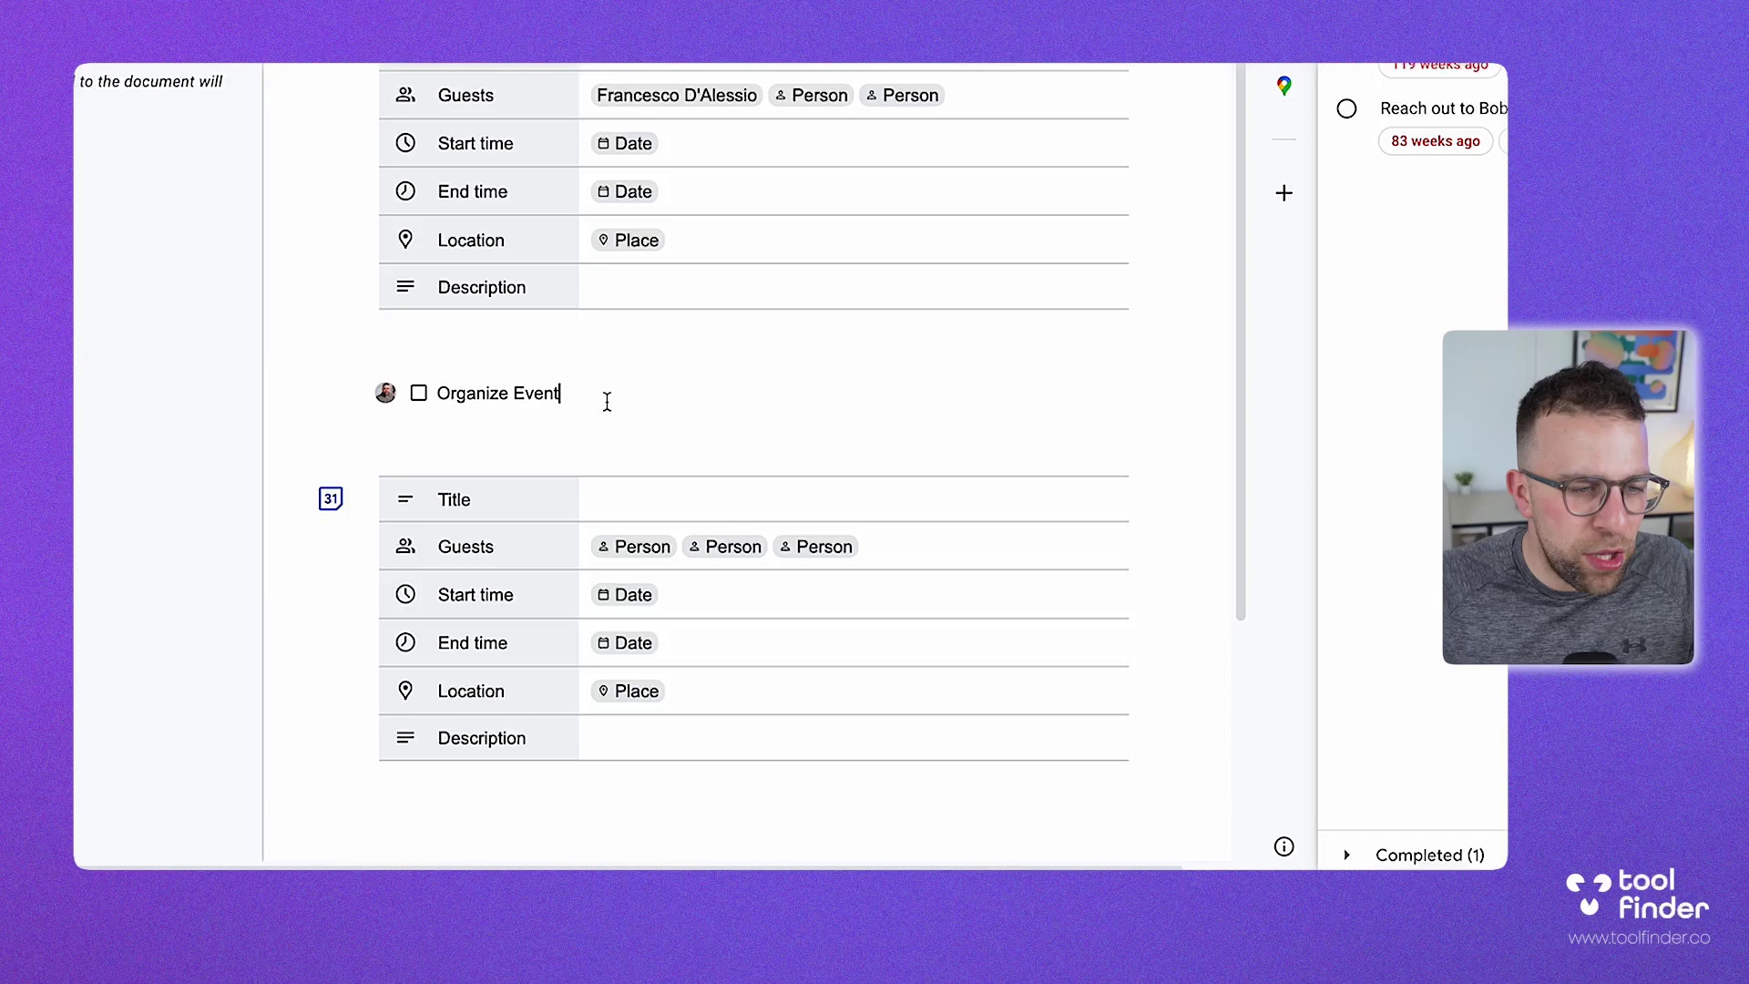
{"action": "left_click", "coordinate": [542, 473]}
{"action": "key", "text": "Return"}
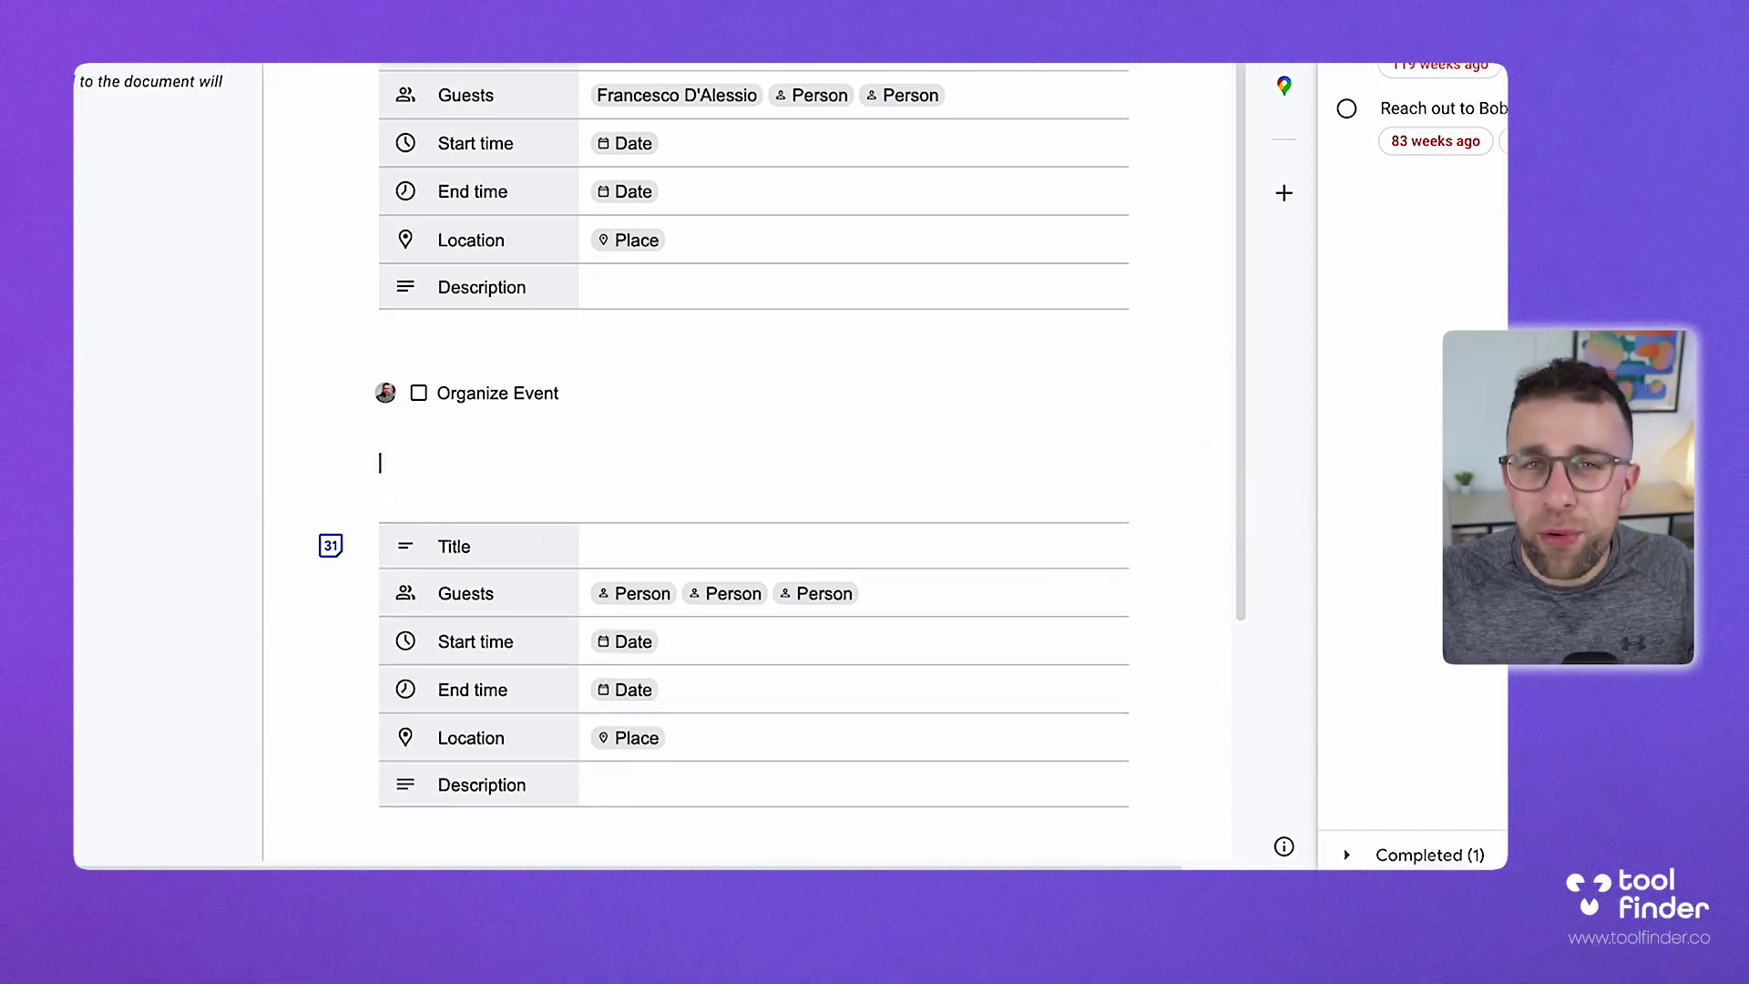
{"action": "type", "text": "@task"}
{"action": "key", "text": "Return"}
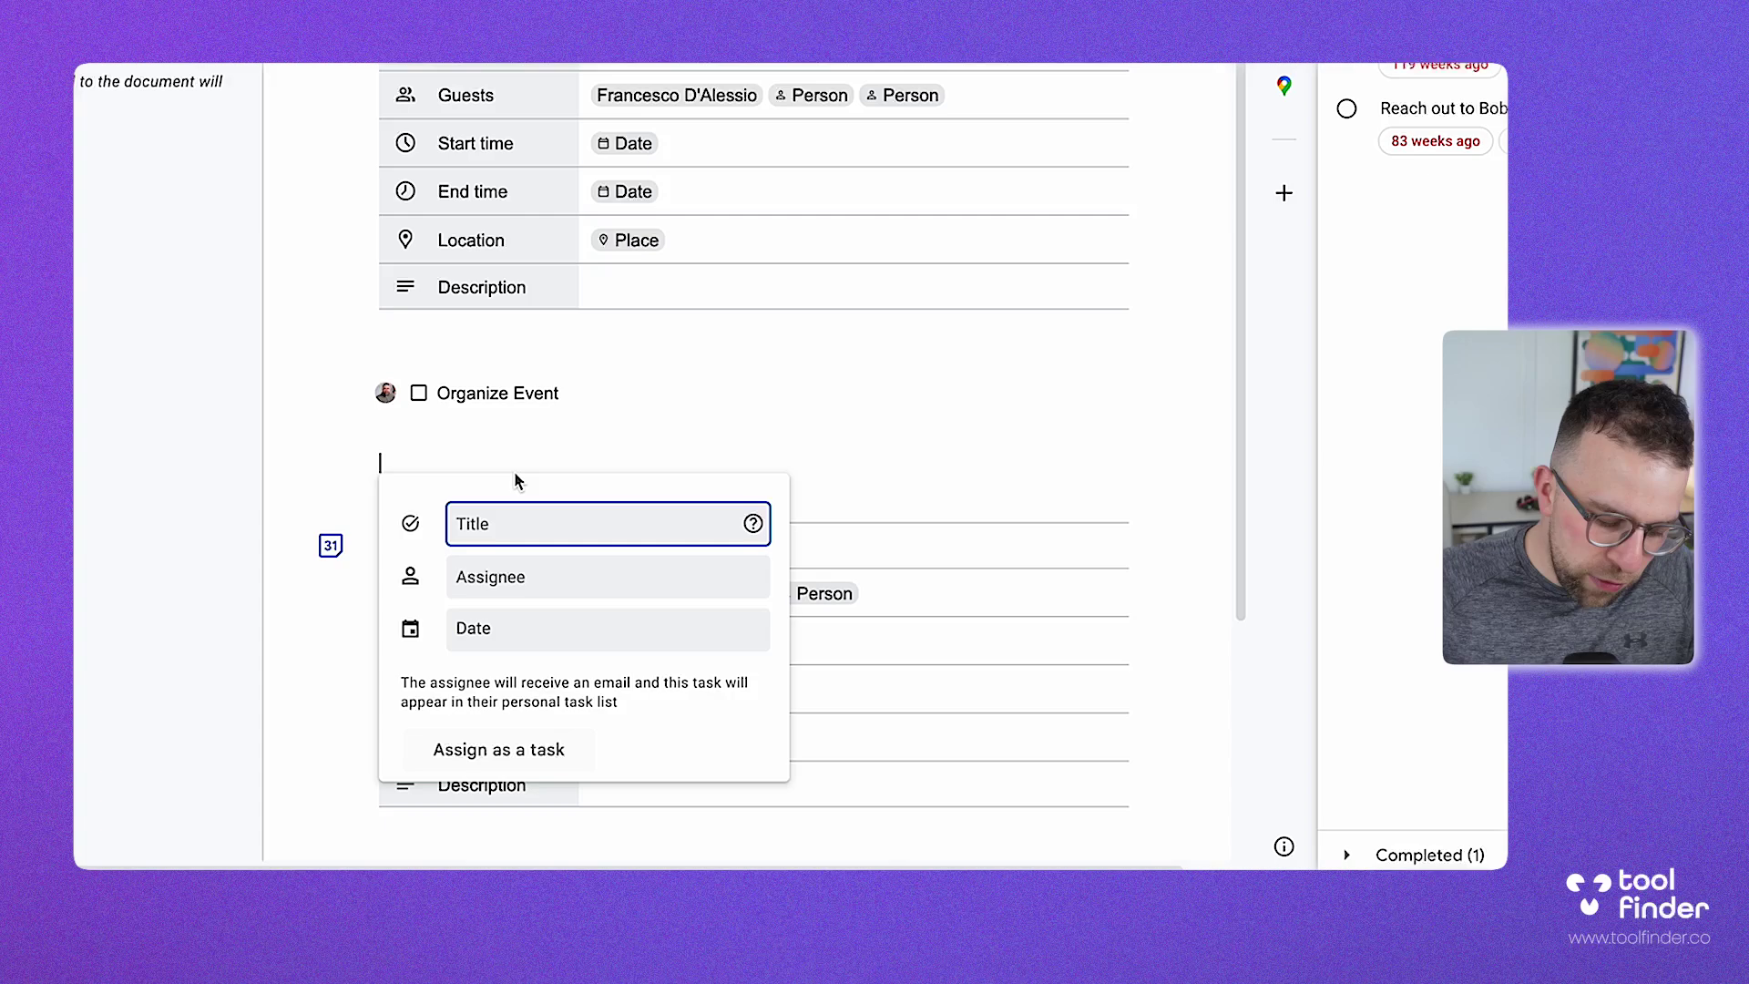
Assign task 'Event Conference' to a collaborator's e-mail, due tomorrow the 16th.
{"action": "type", "text": "R"}
{"action": "type", "text": "vent Conference"}
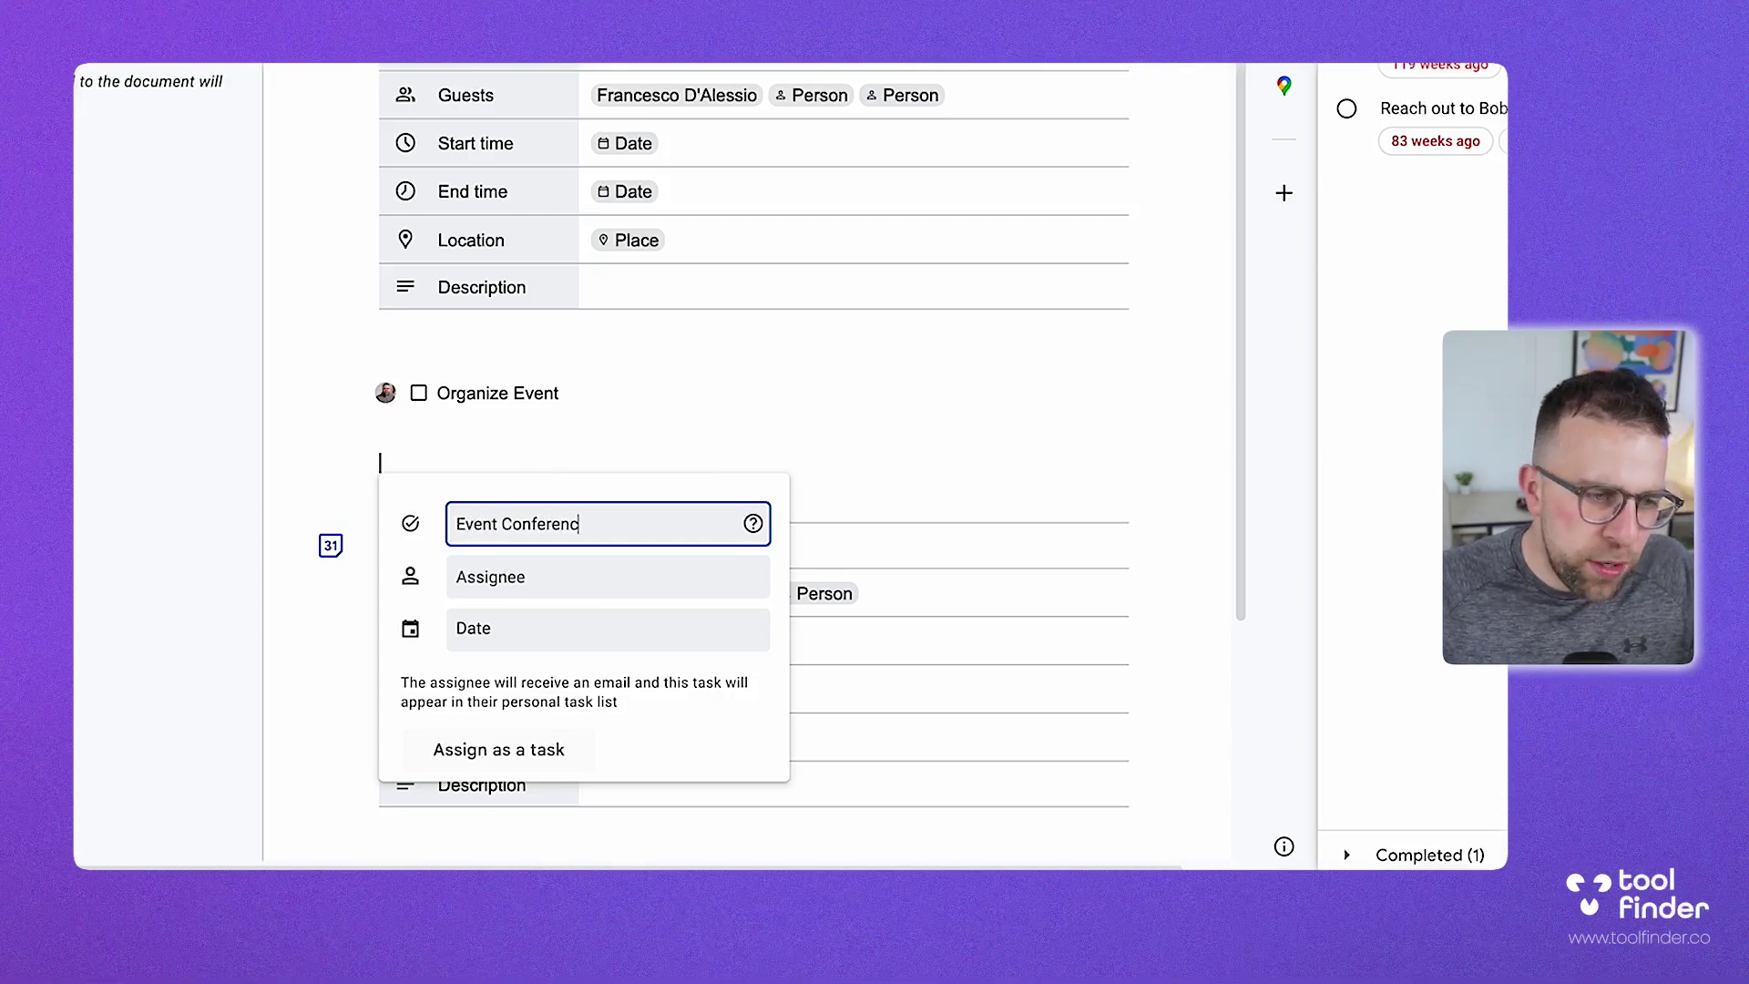
{"action": "left_click", "coordinate": [538, 577]}
{"action": "type", "text": "fran"}
{"action": "key", "text": "Return"}
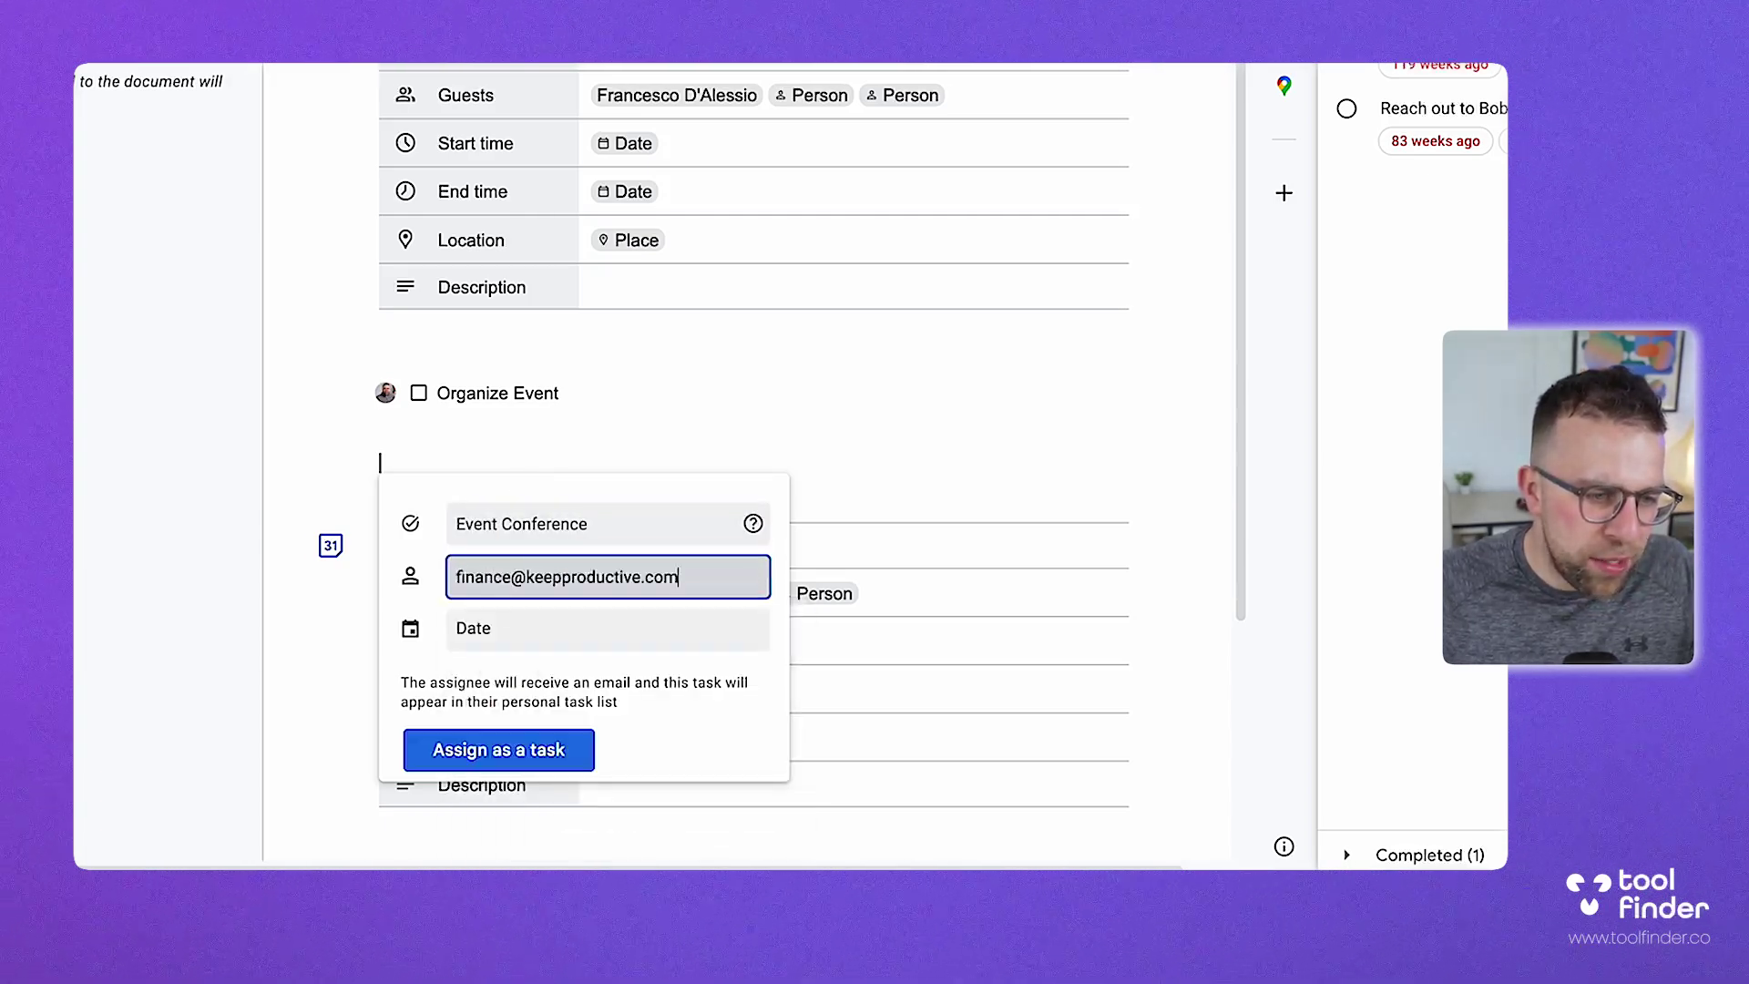
{"action": "left_click", "coordinate": [527, 637]}
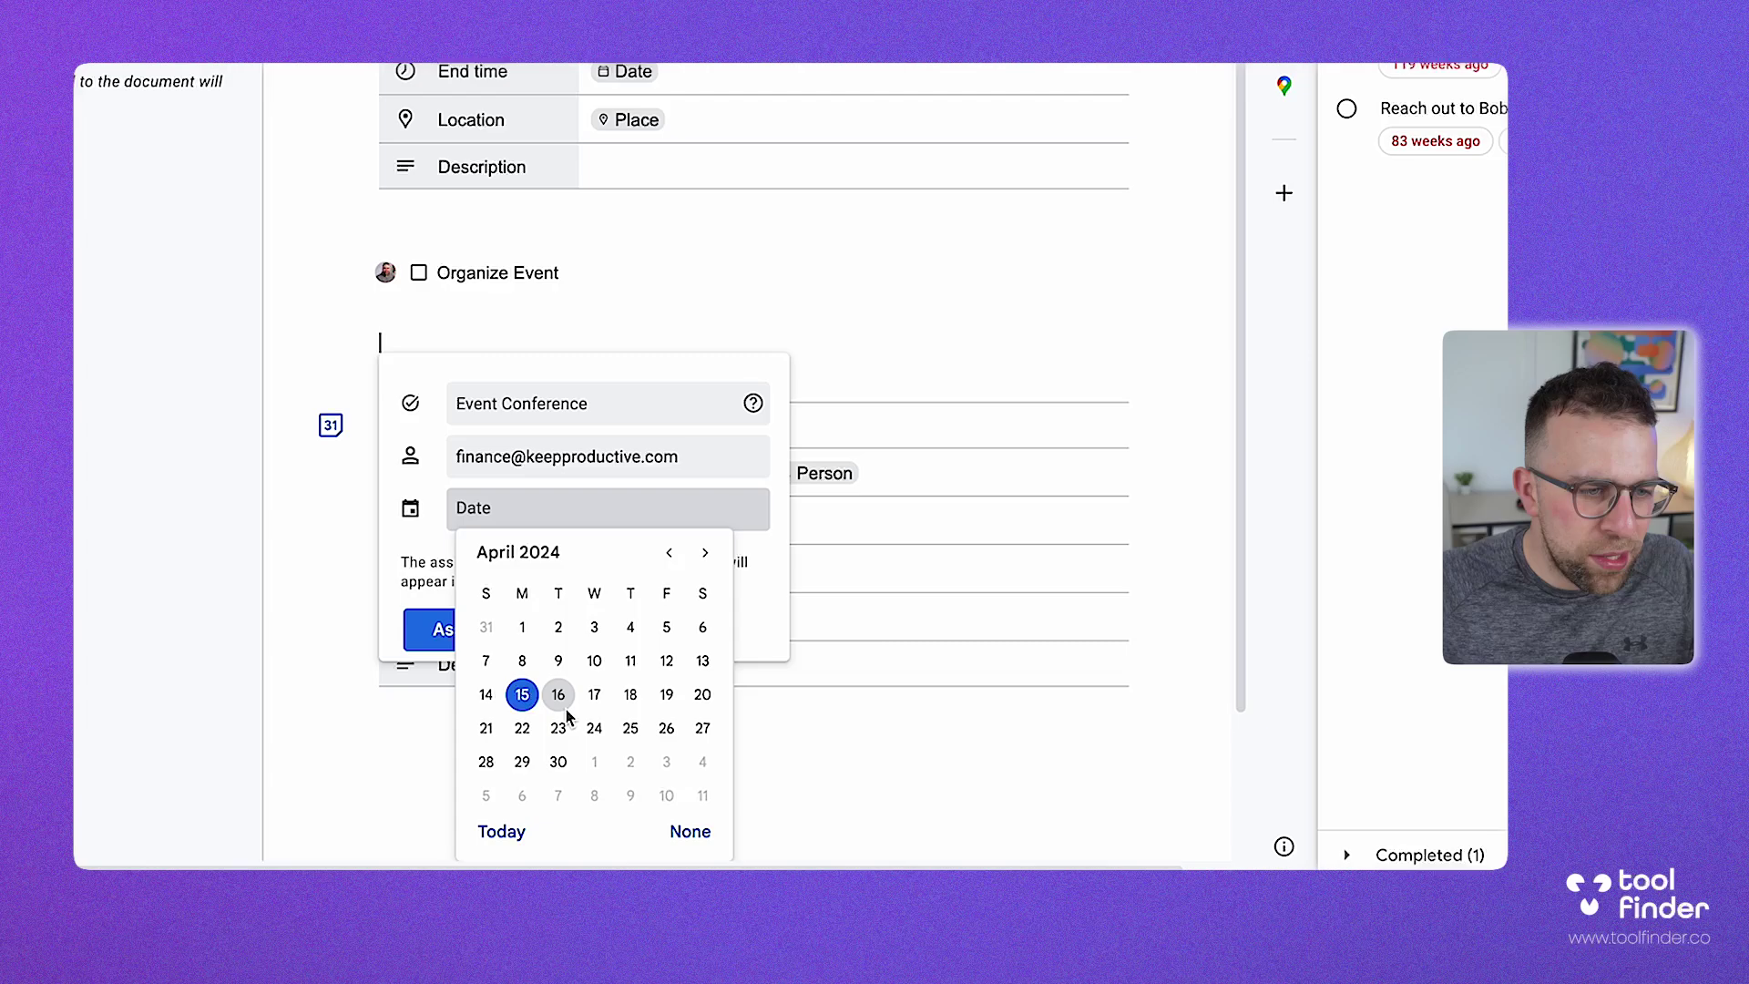
{"action": "left_click", "coordinate": [565, 455]}
{"action": "type", "text": "fr"}
{"action": "key", "text": "Down"}
{"action": "key", "text": "Return"}
{"action": "left_click", "coordinate": [496, 628]}
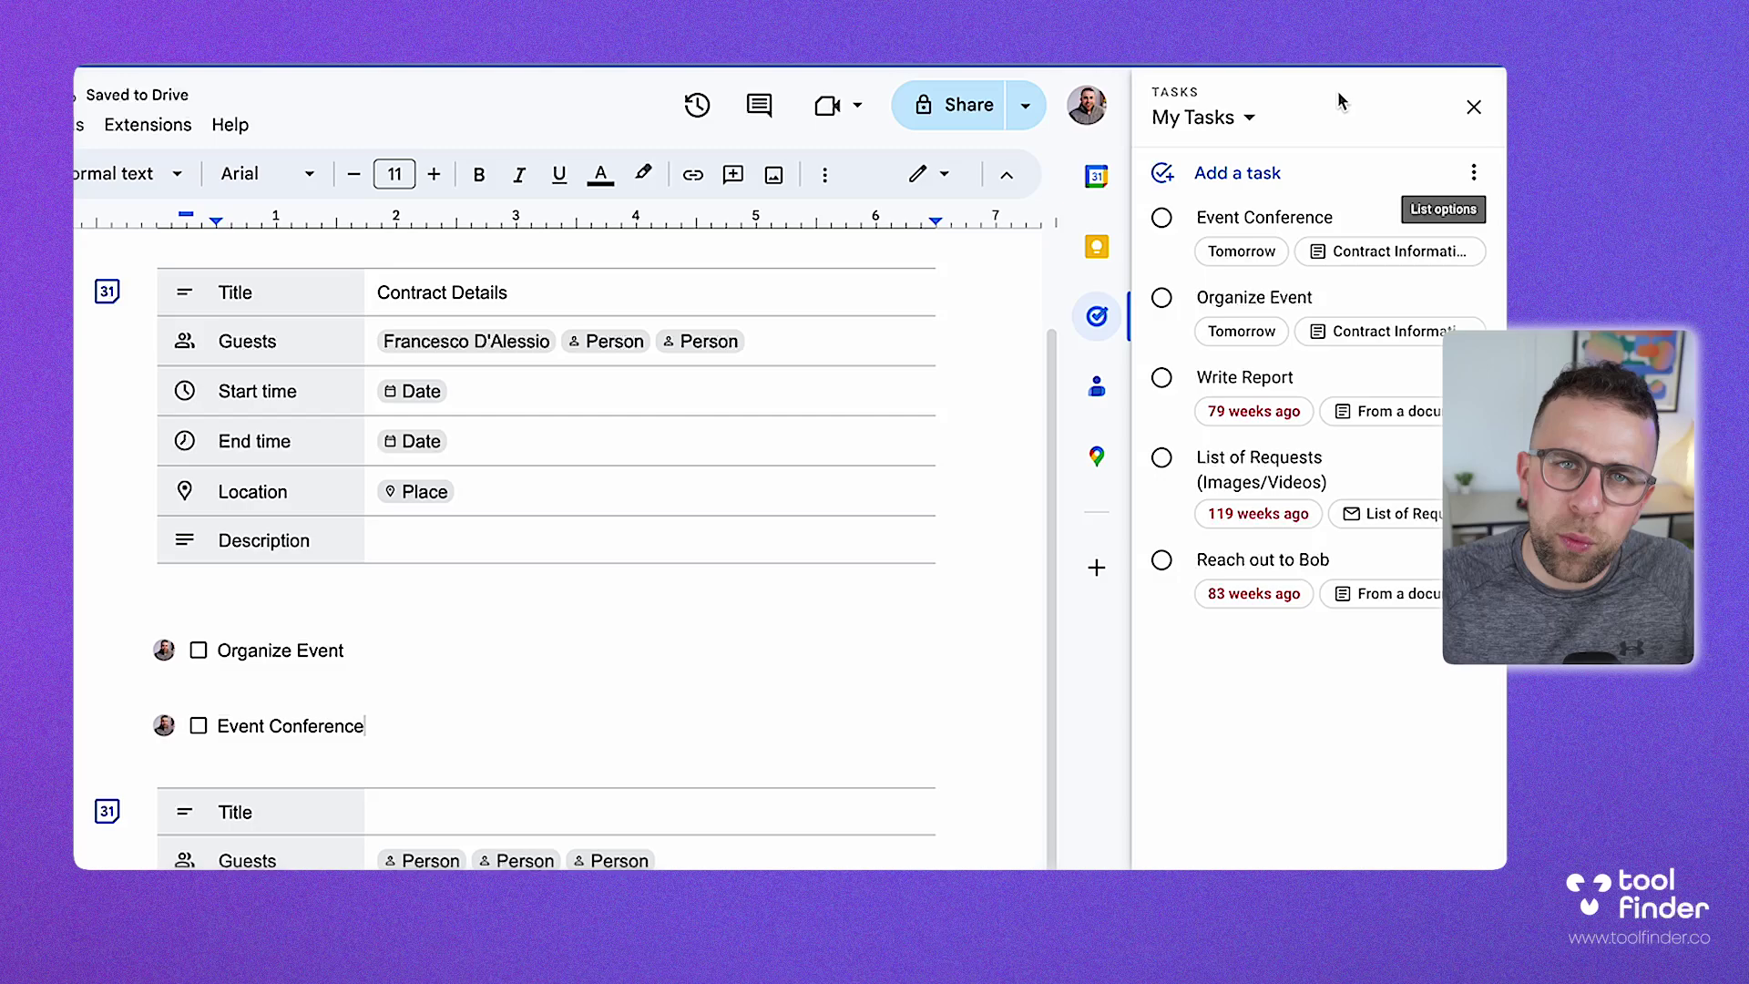
Open Contract Information from Event Conference's task link, then dismiss a person chip search.
{"action": "left_click", "coordinate": [1379, 217]}
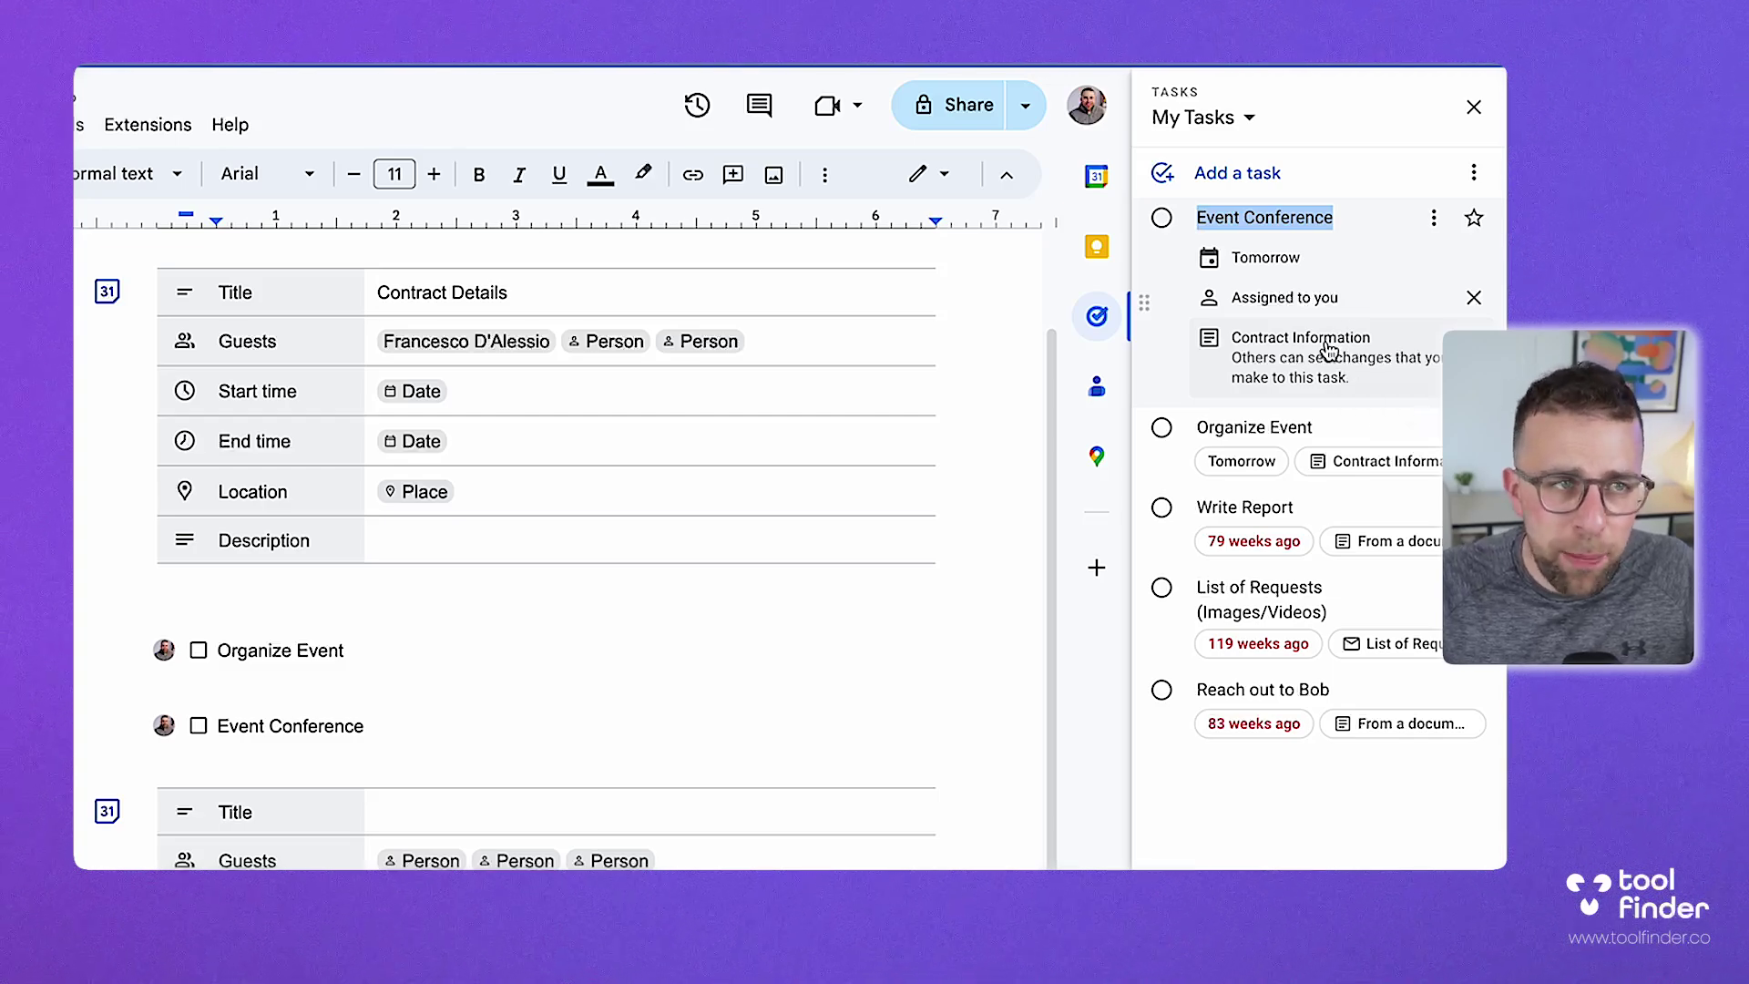
{"action": "left_click", "coordinate": [1330, 350]}
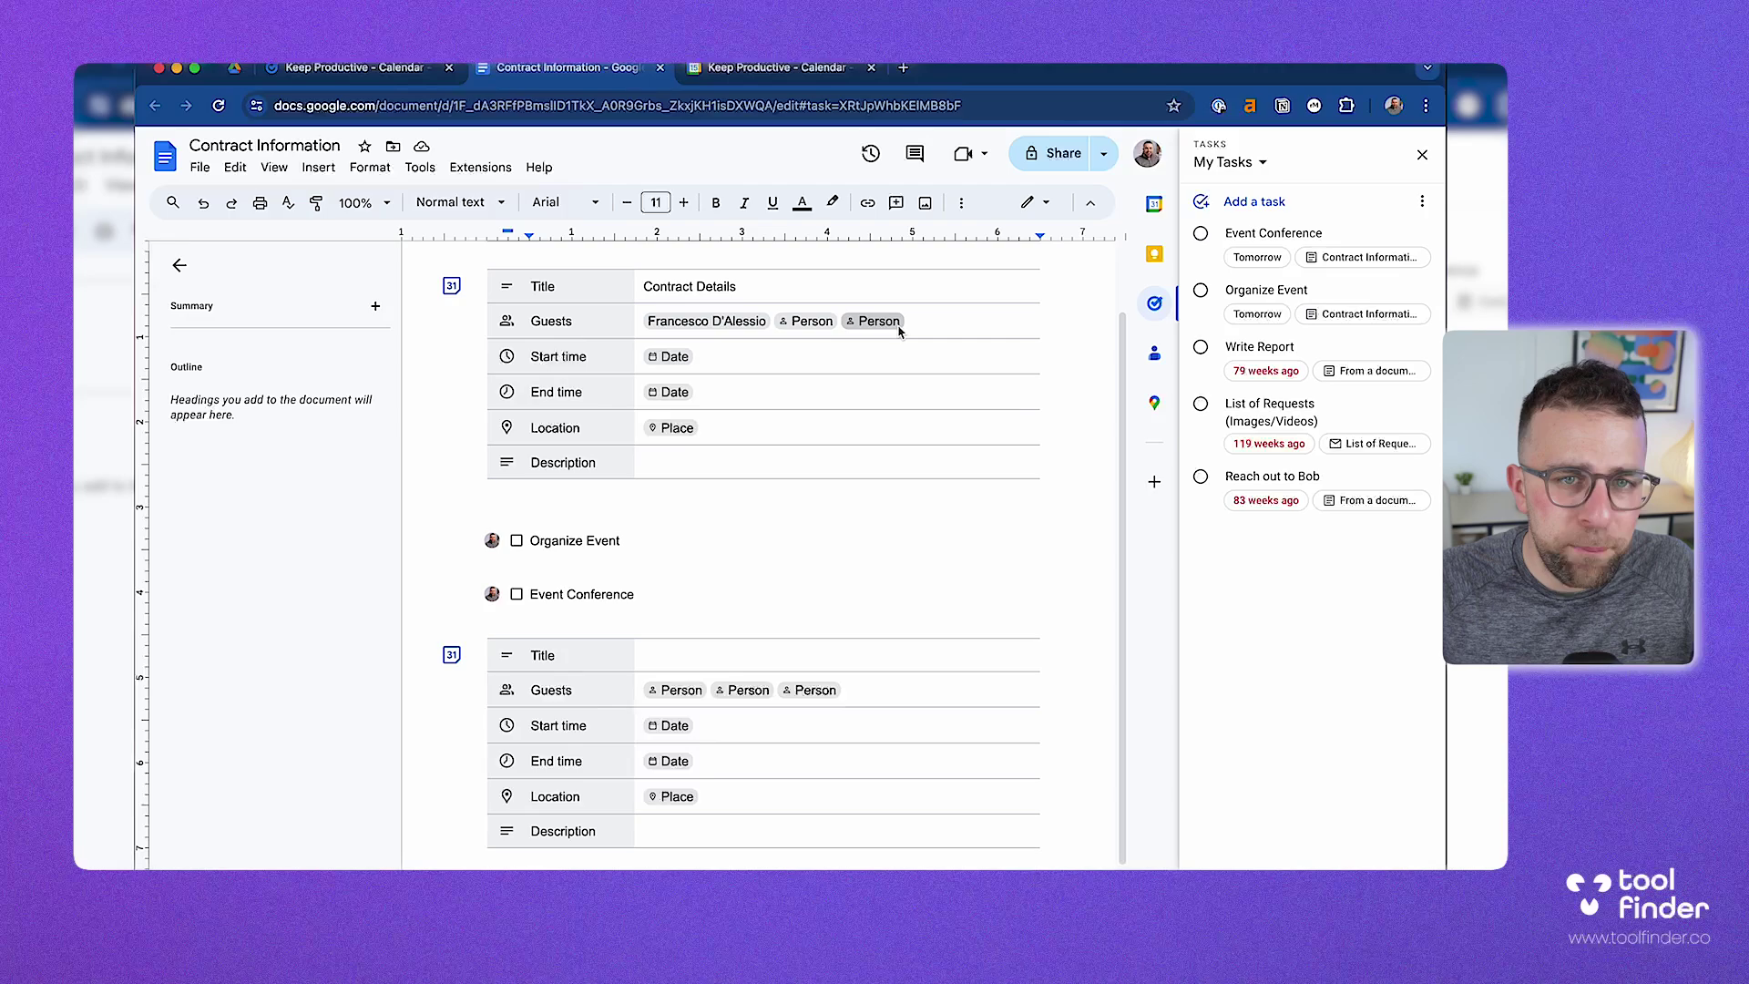
{"action": "left_click", "coordinate": [898, 326]}
{"action": "key", "text": "Escape"}
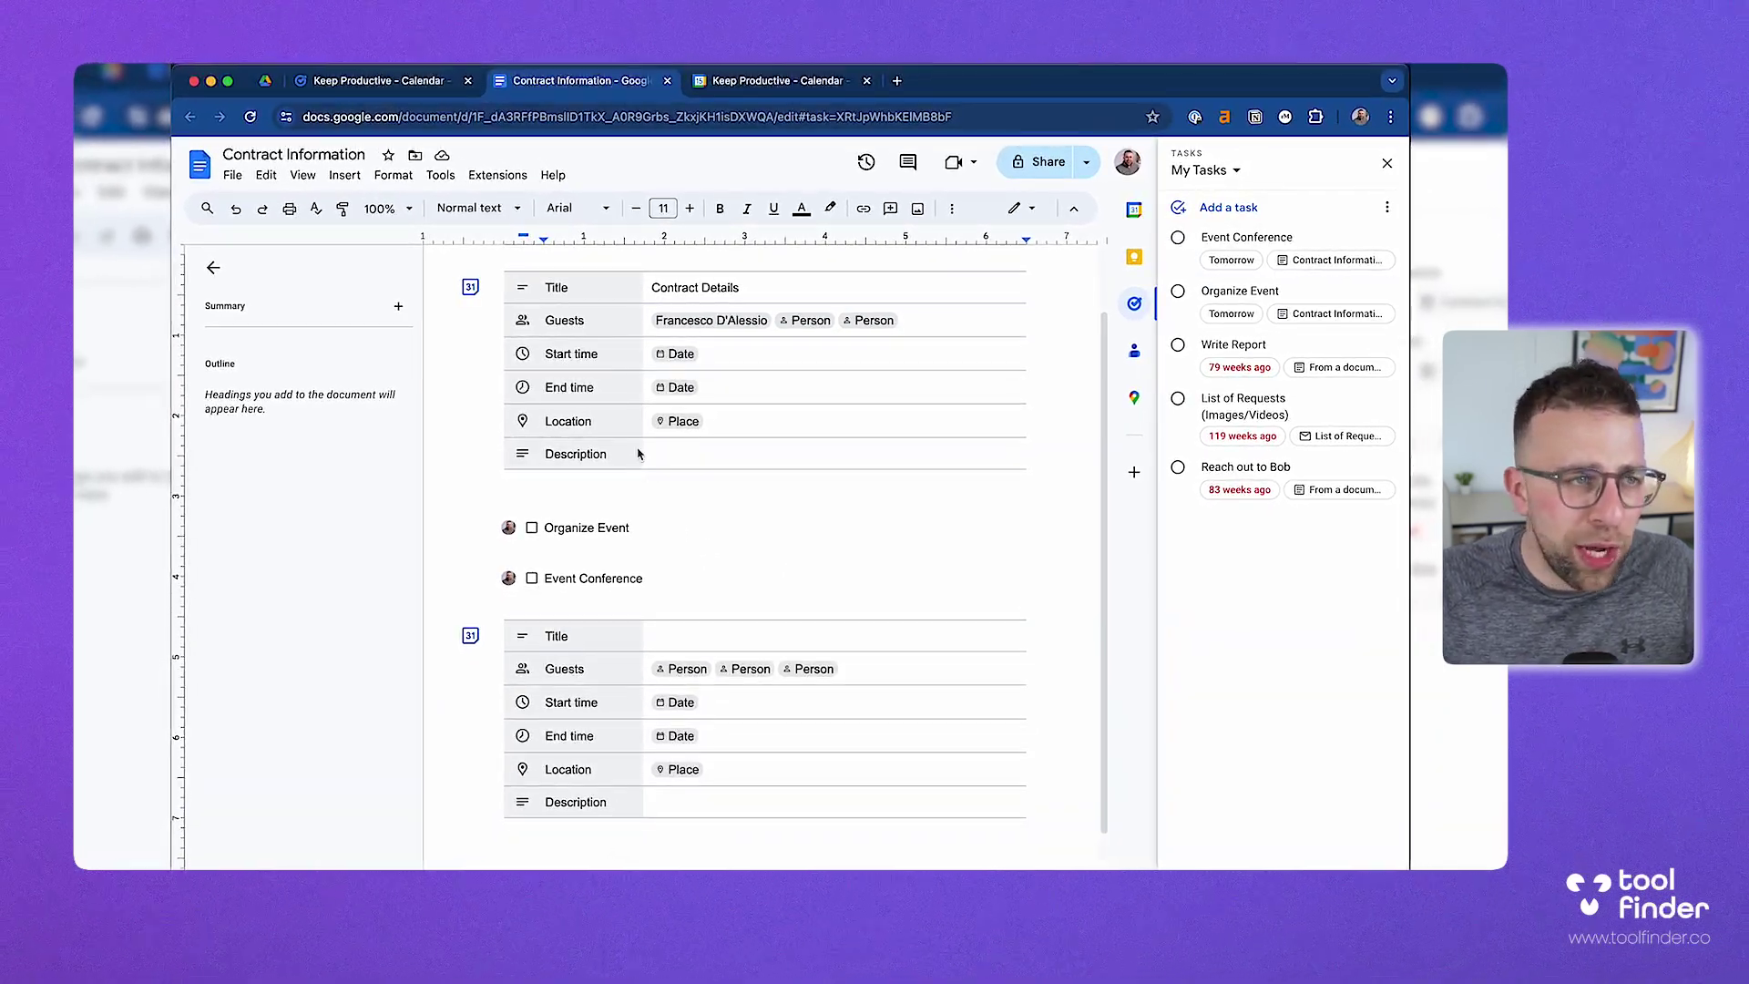
Switch to Calendar, dismiss the task tips, and view then close Wednesday's Clear Emails task.
{"action": "left_click", "coordinate": [775, 89]}
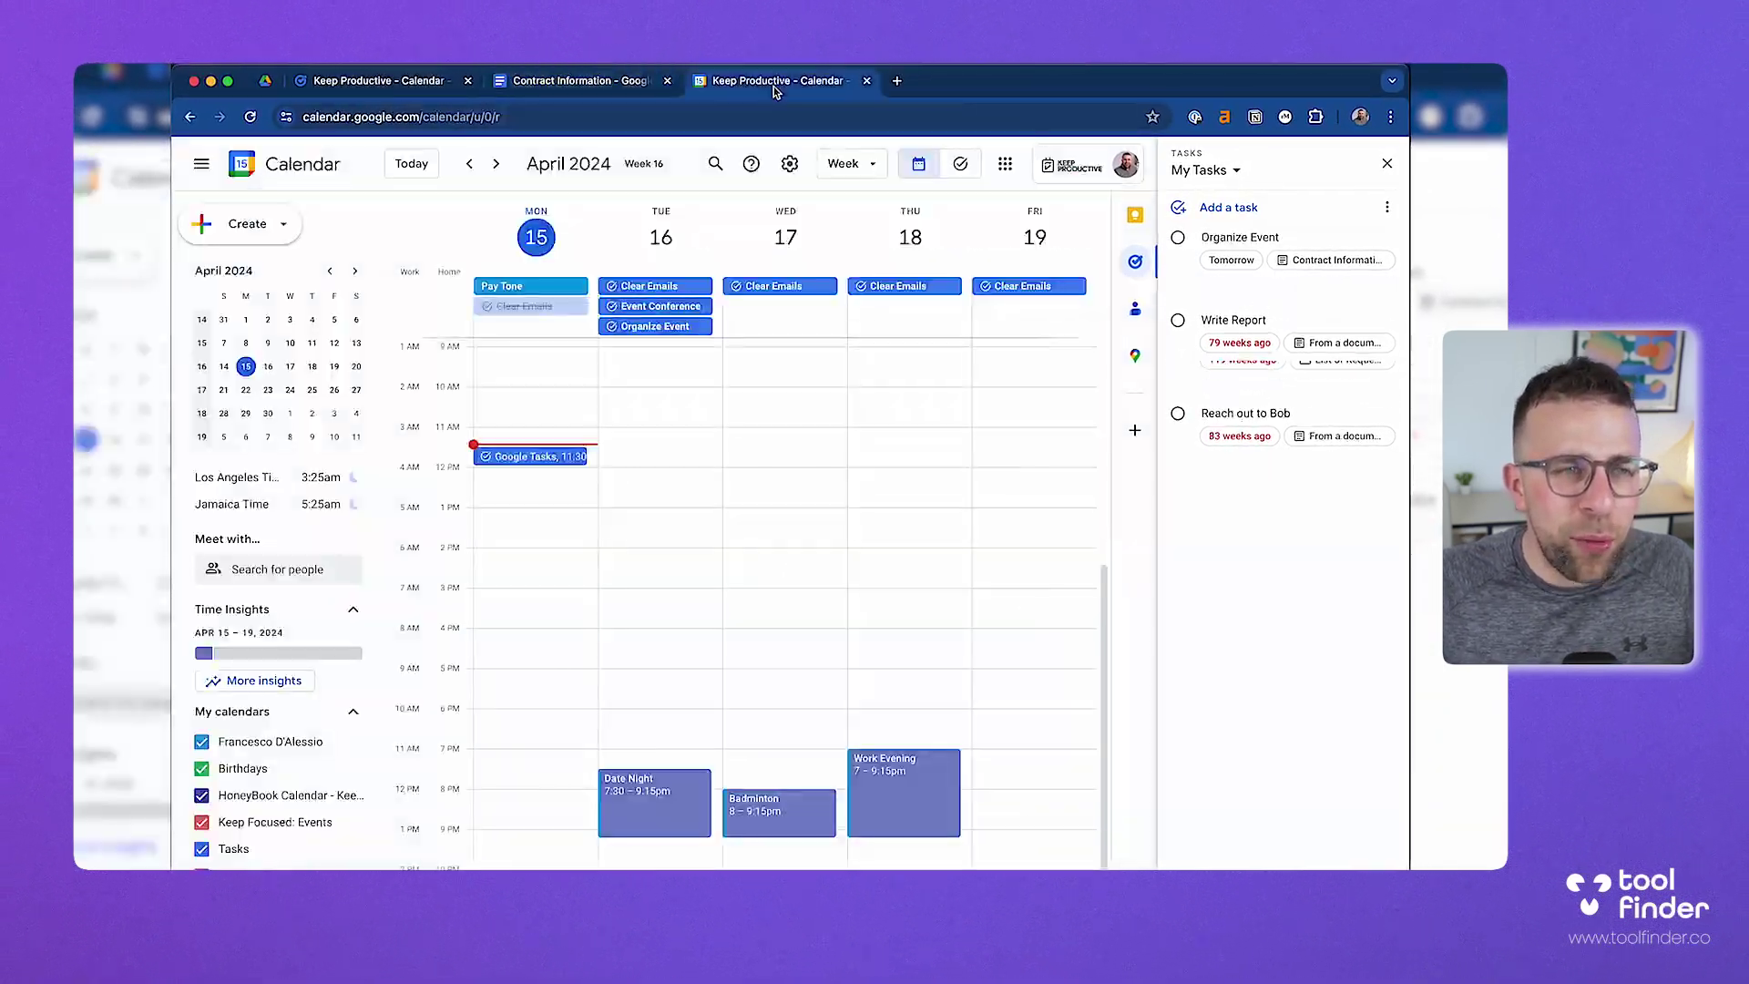
{"action": "left_click", "coordinate": [950, 328]}
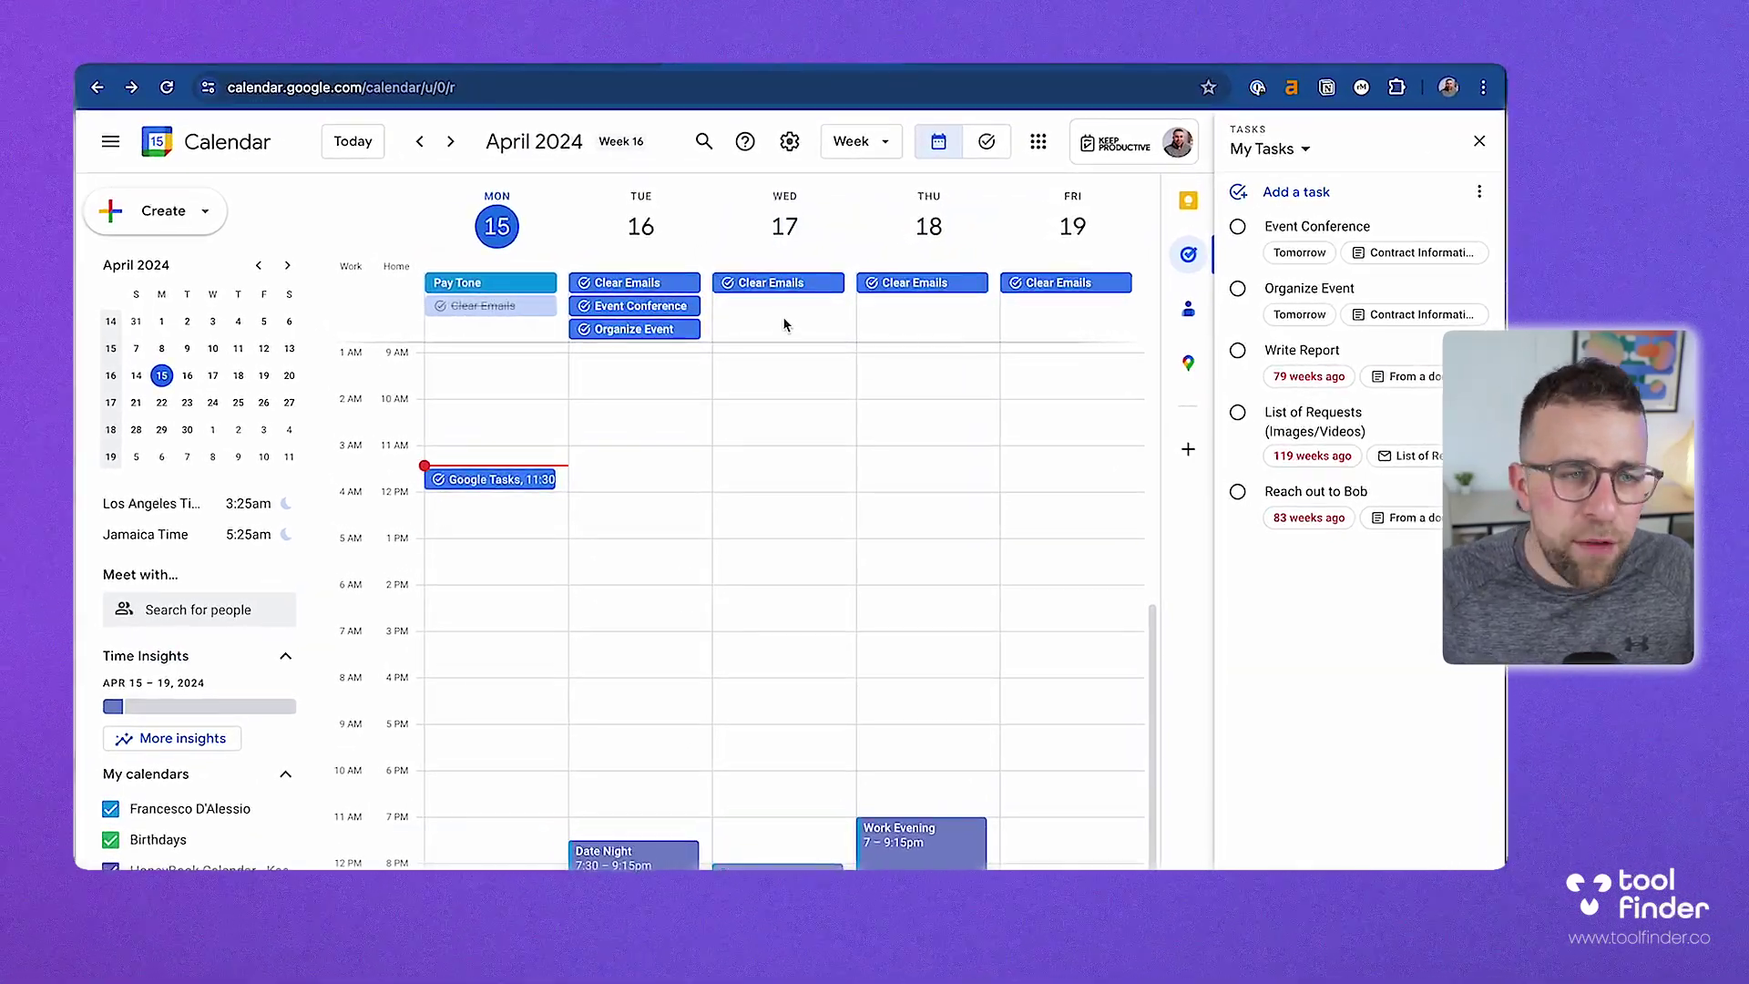
{"action": "left_click", "coordinate": [821, 285]}
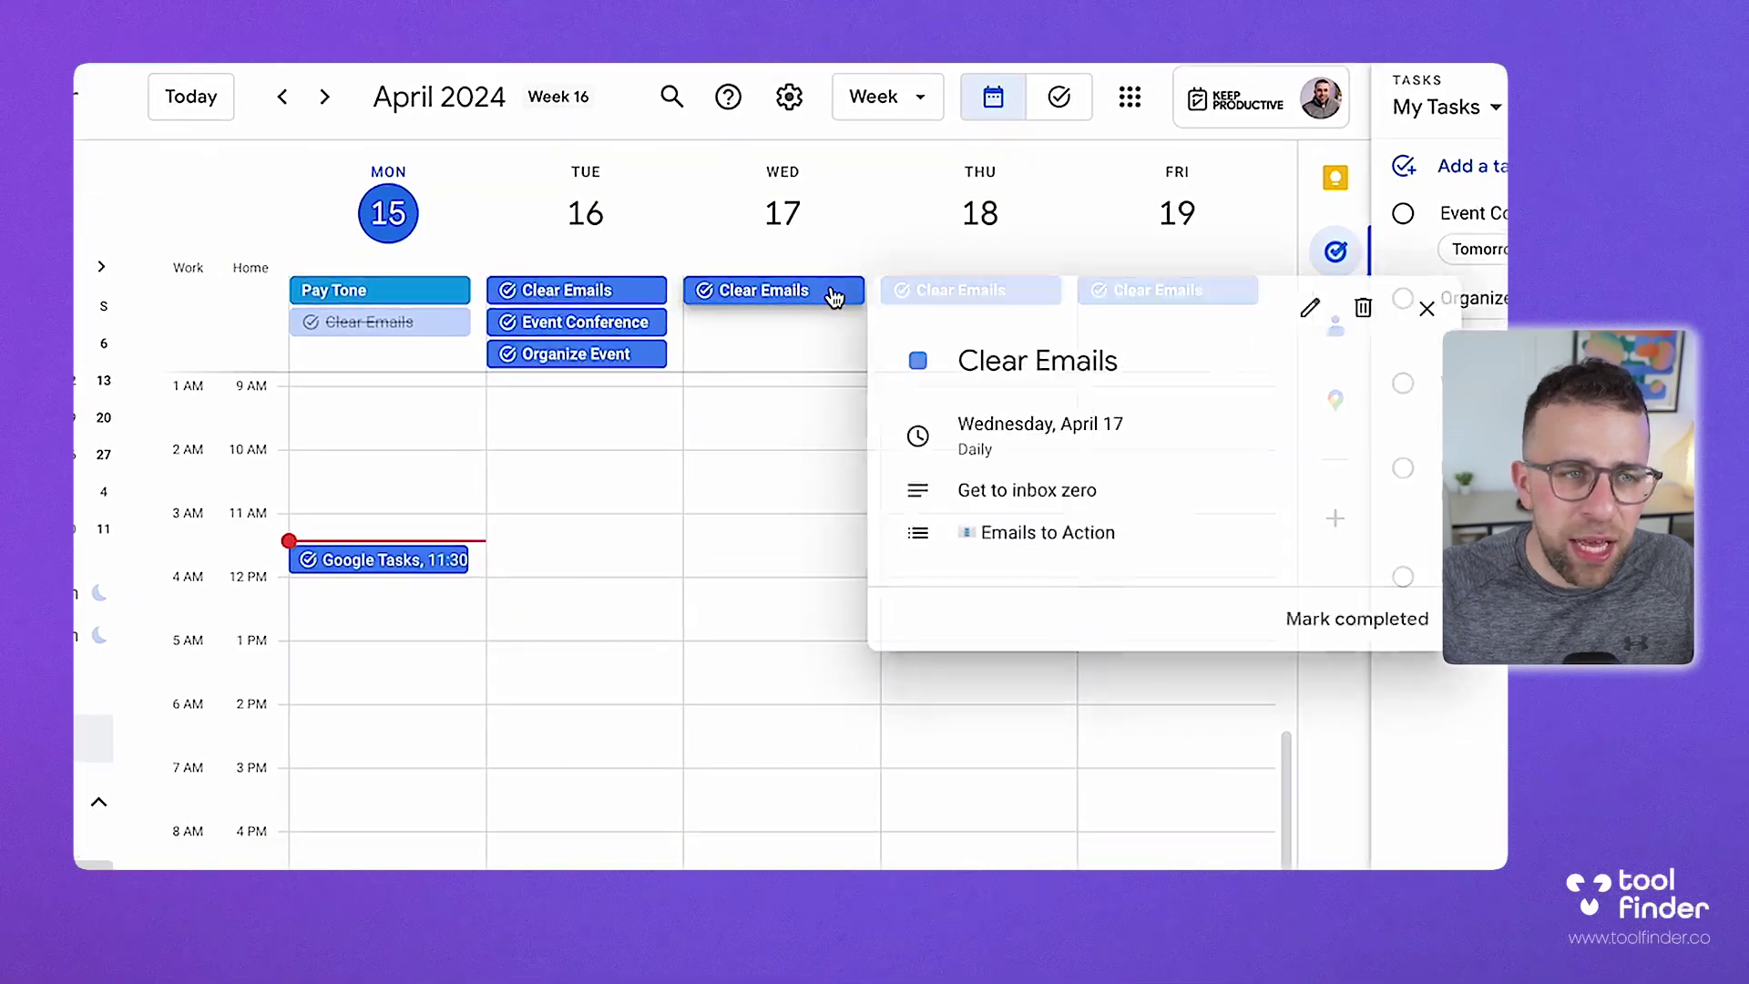
{"action": "left_click", "coordinate": [999, 350]}
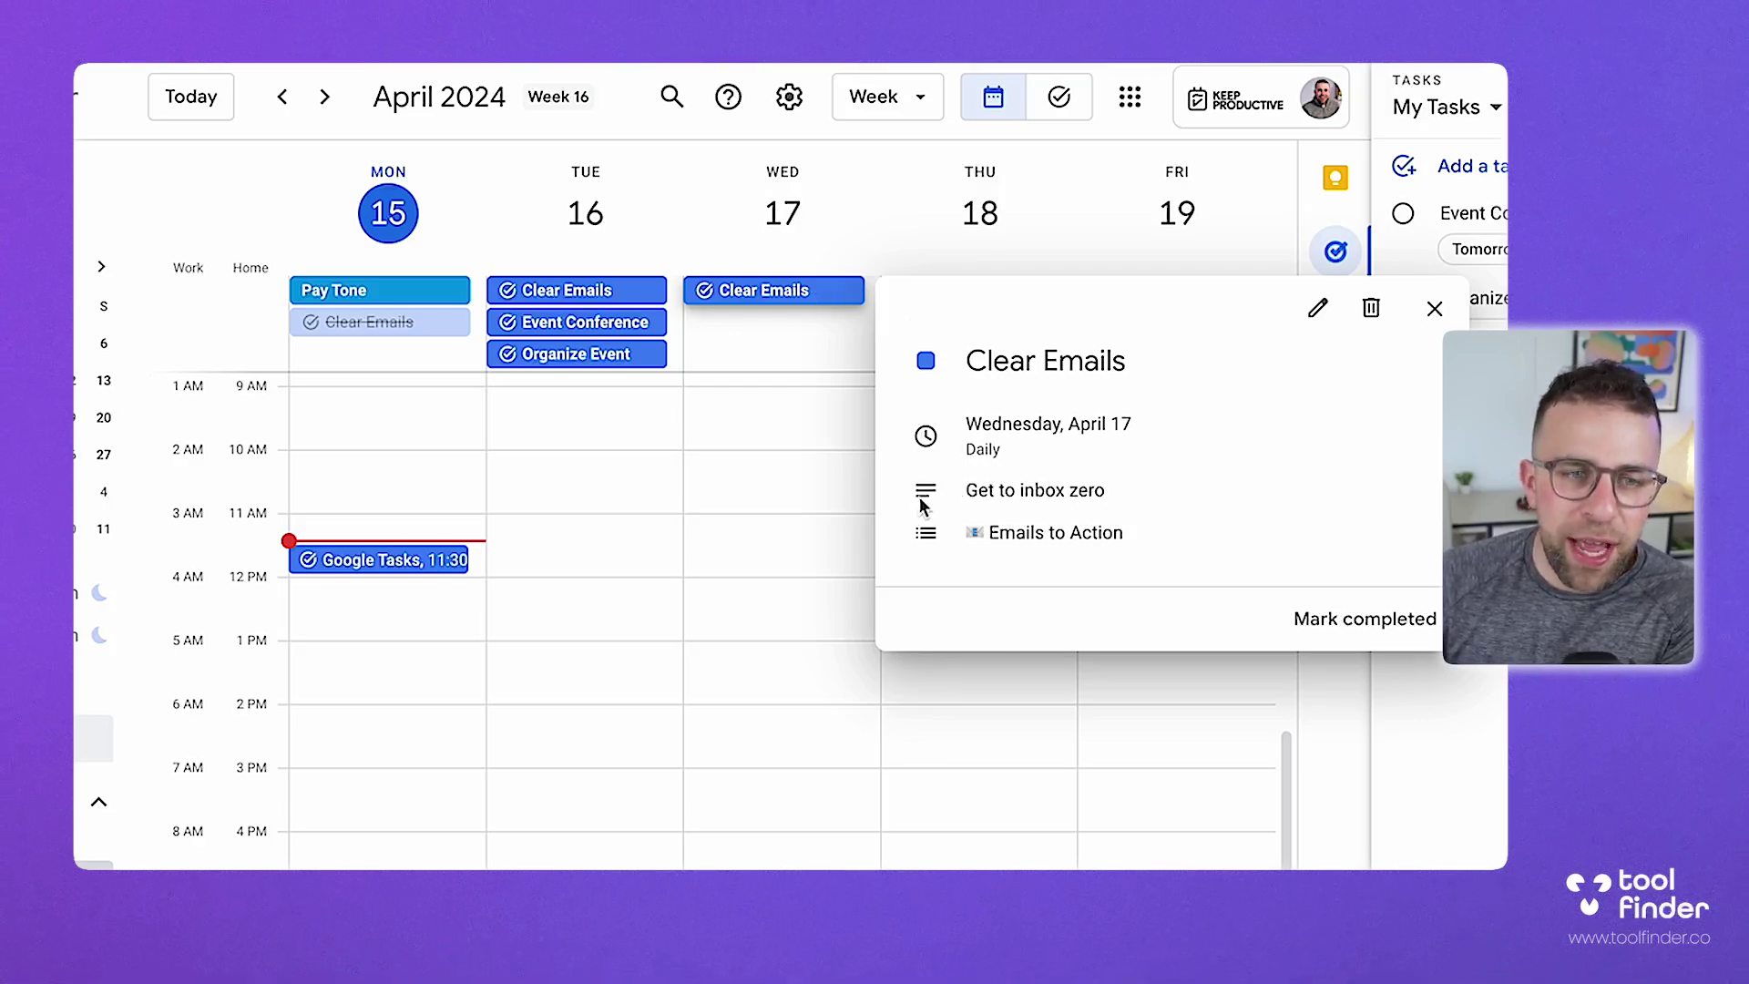
{"action": "left_click", "coordinate": [1433, 310]}
Mark Monday's 11:30 Google Tasks task as completed.
{"action": "scroll", "coordinate": [373, 515], "scroll_direction": "down", "scroll_amount": 2}
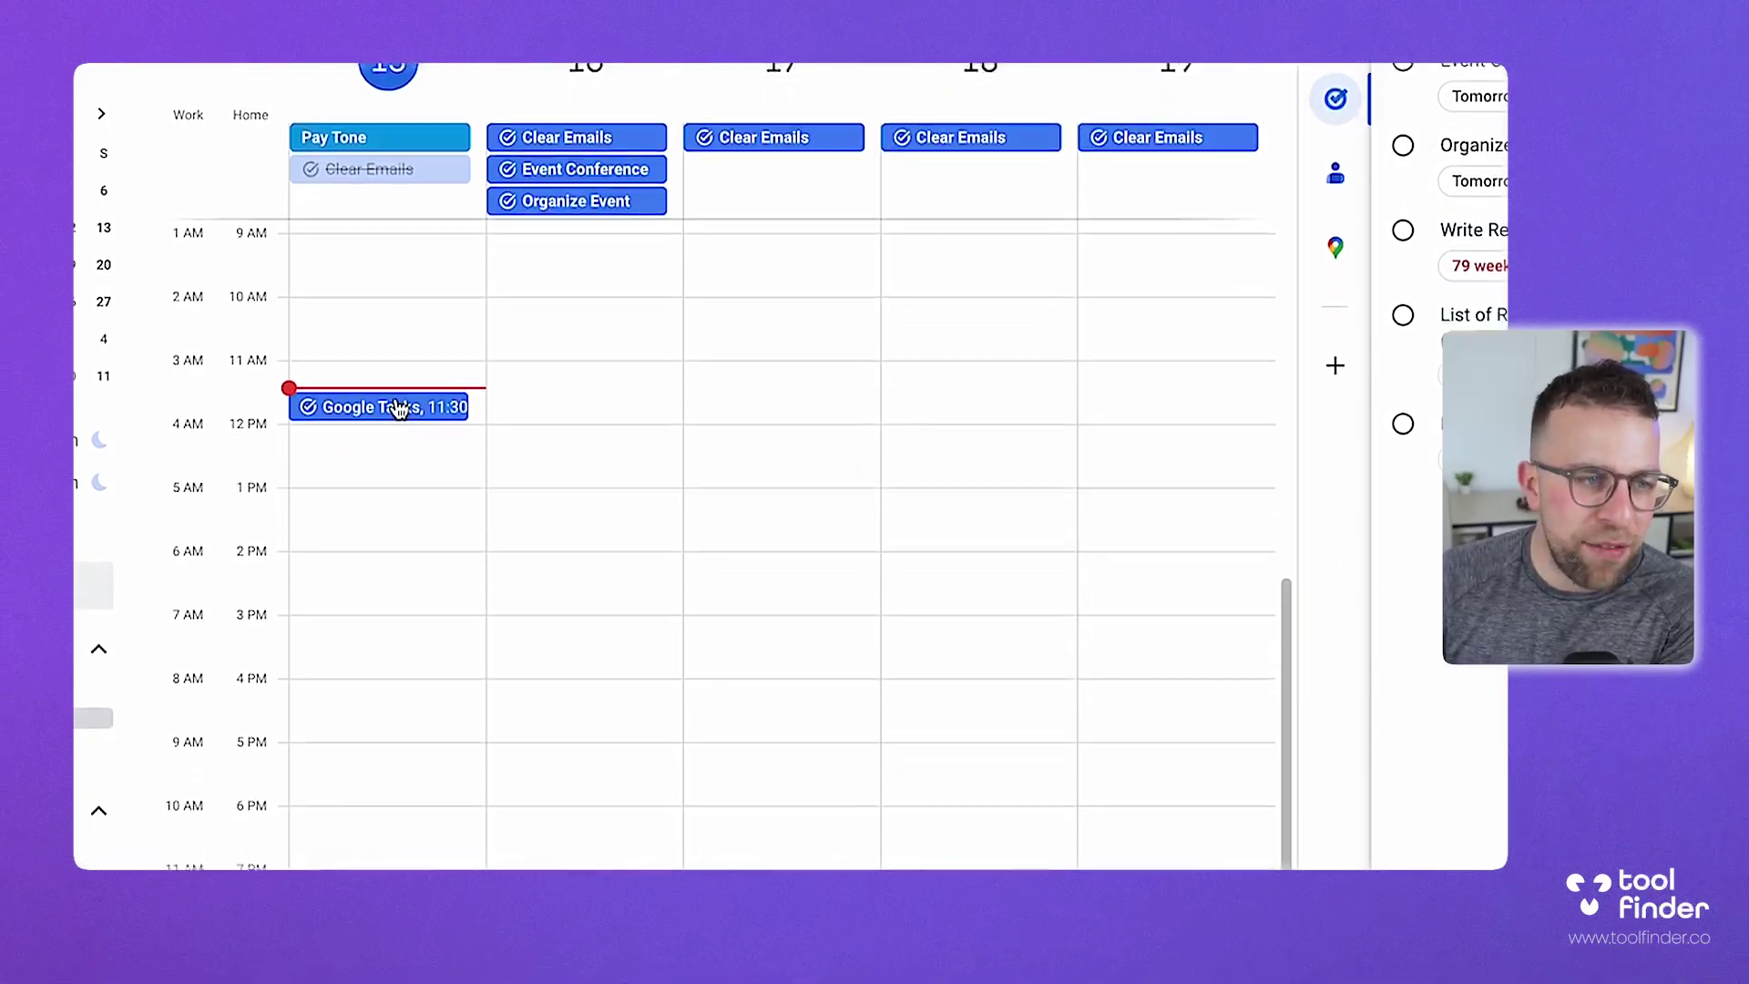
{"action": "left_click", "coordinate": [398, 401]}
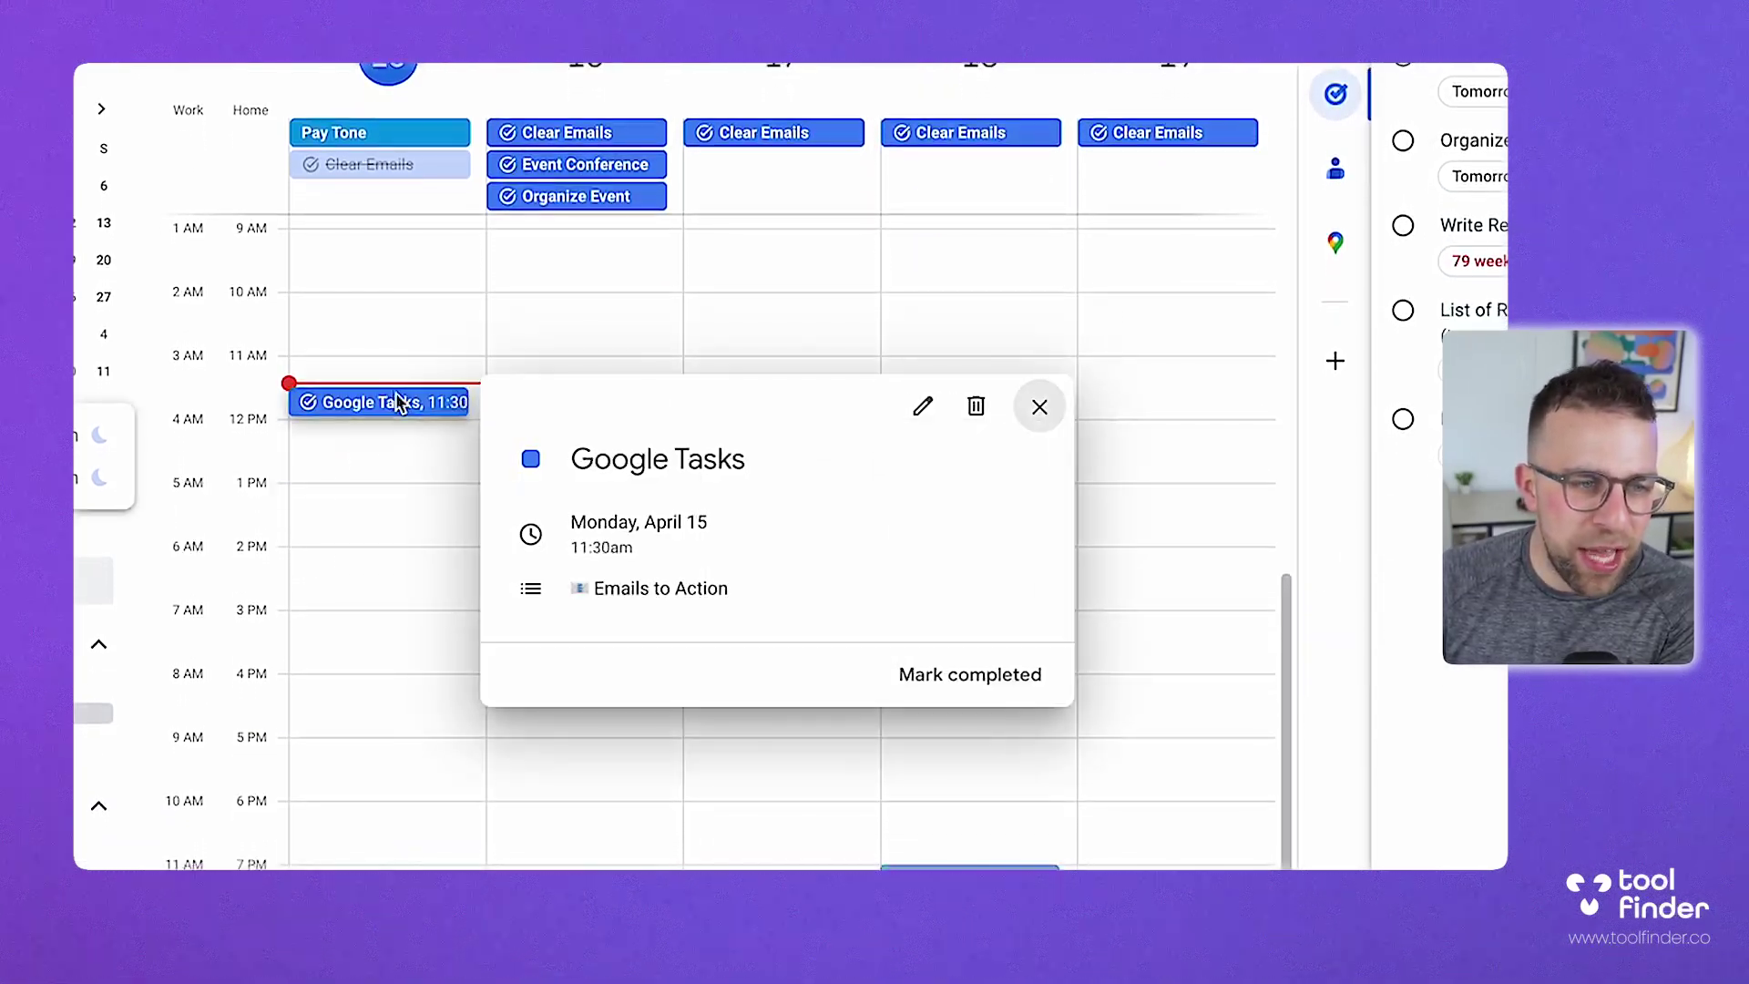
{"action": "left_click", "coordinate": [910, 679]}
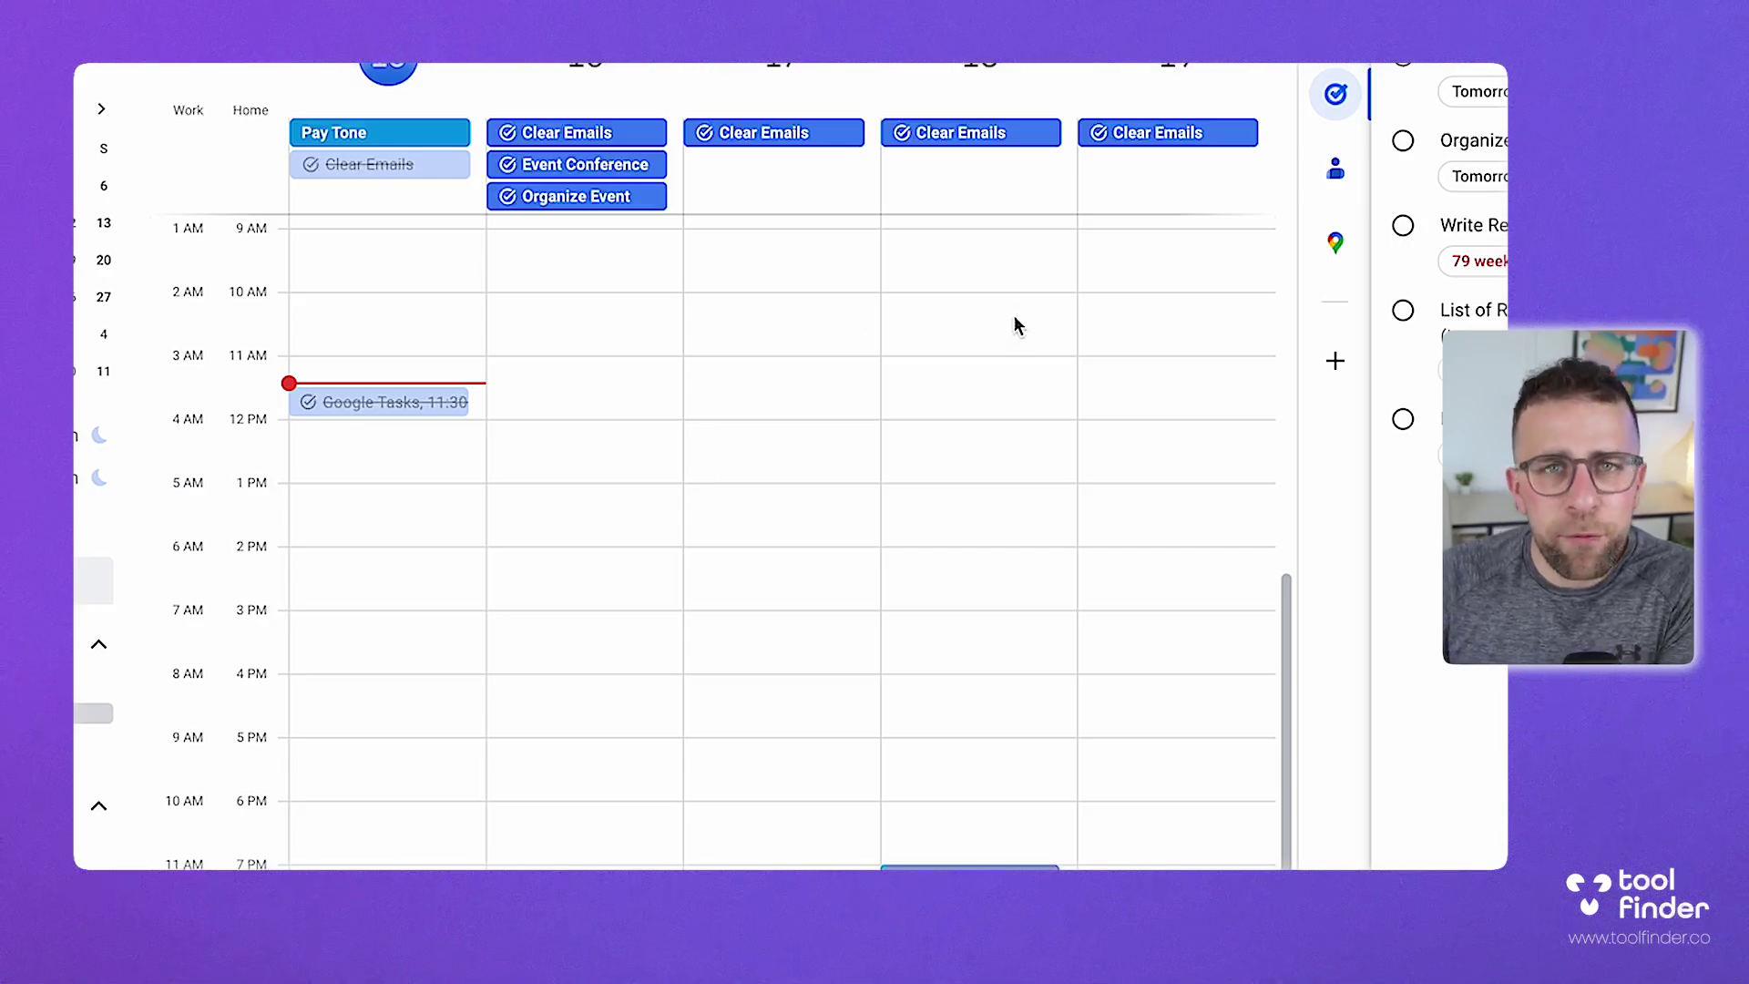
Create a 'Schedule YouTube' task on Tuesday, April 16 at 11:15am.
{"action": "left_click_drag", "start_coordinate": [637, 462], "coordinate": [643, 628]}
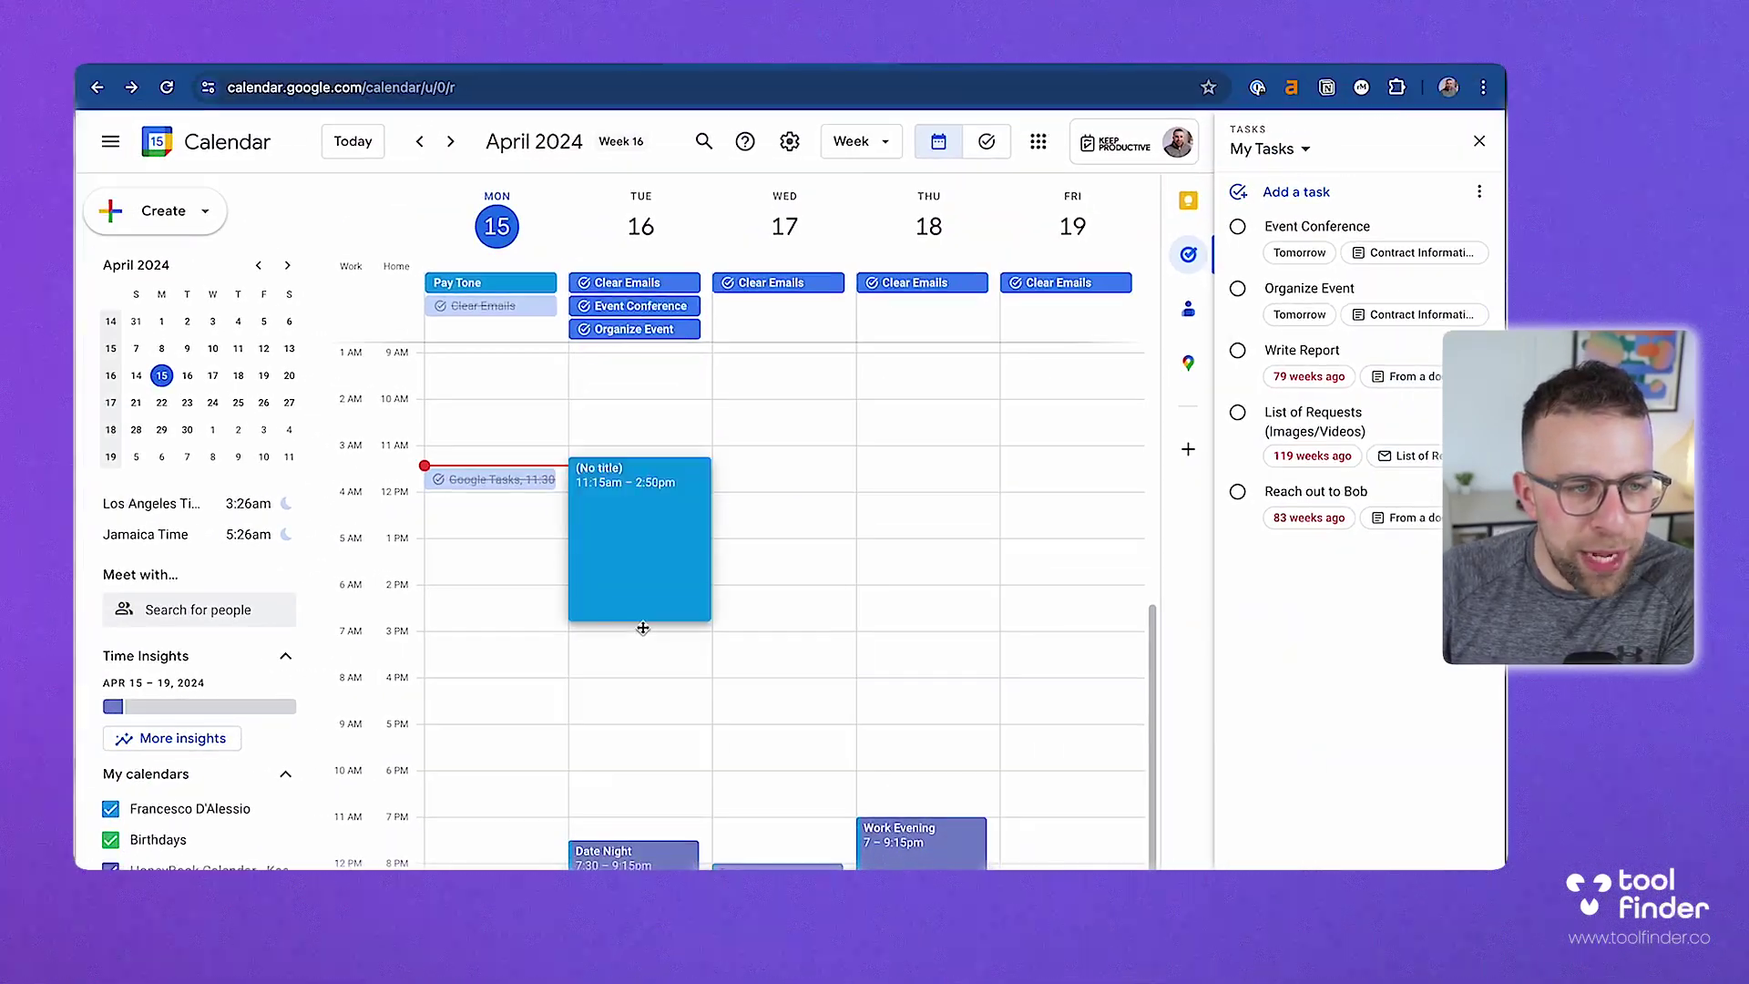
{"action": "left_click", "coordinate": [1083, 287]}
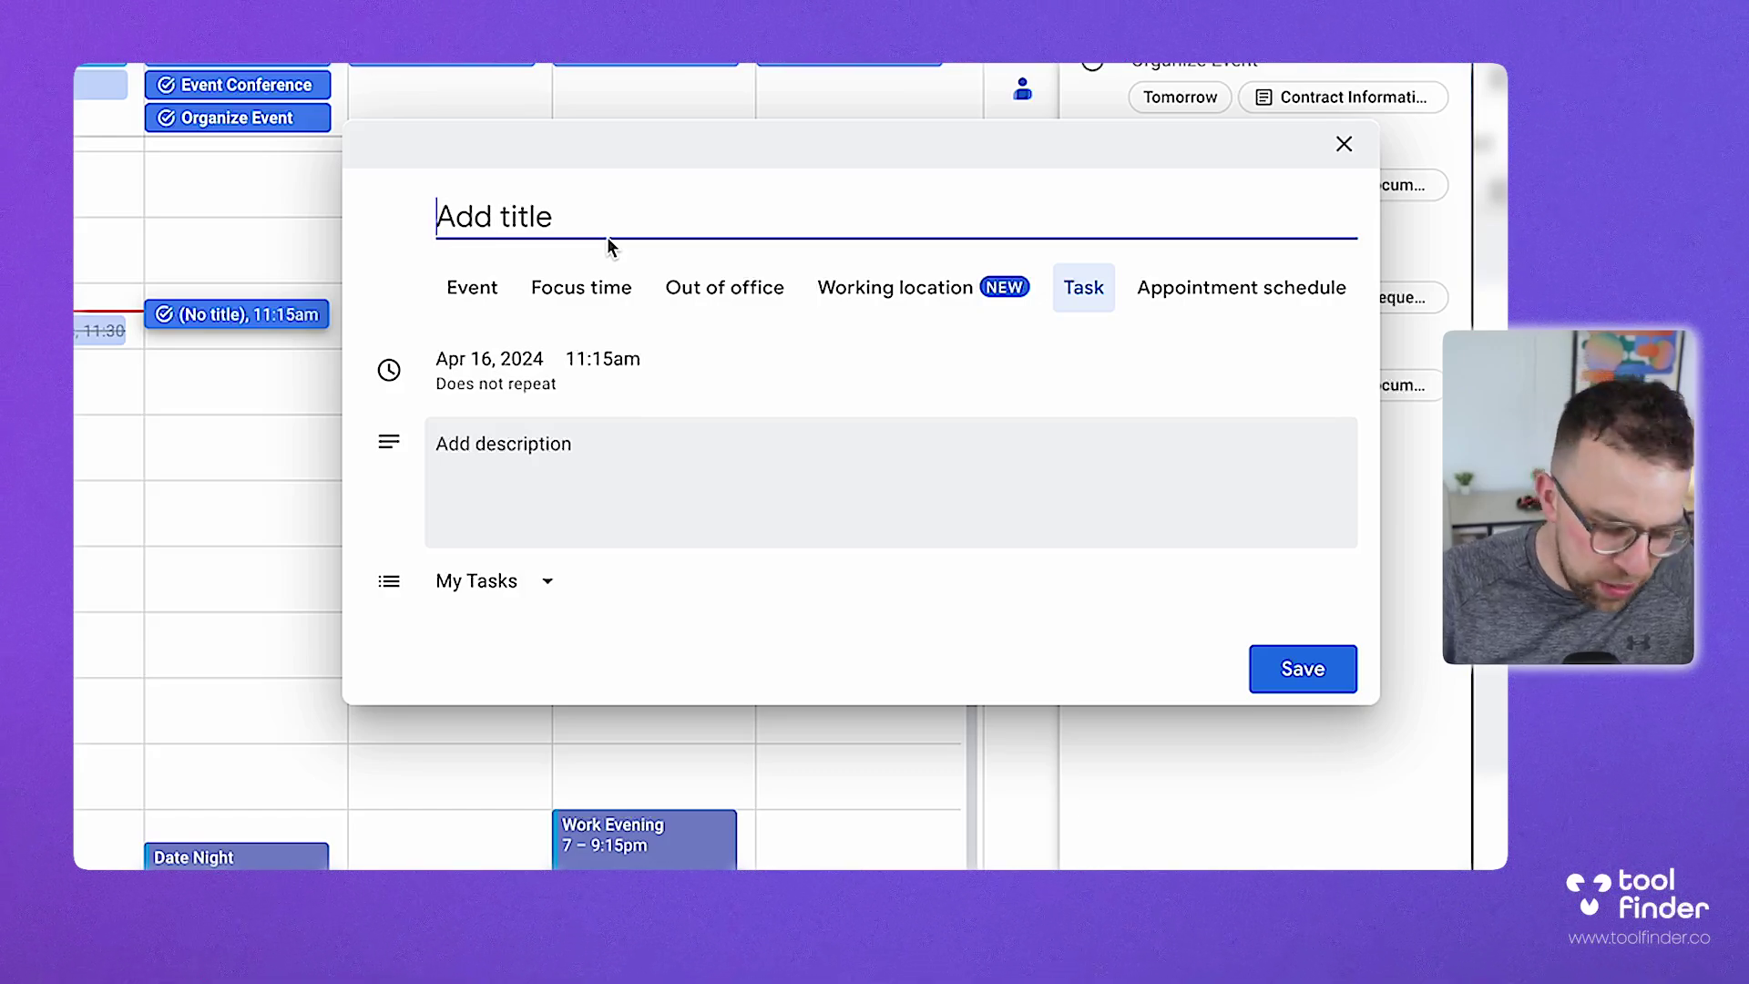
{"action": "type", "text": "Schedule YouTube"}
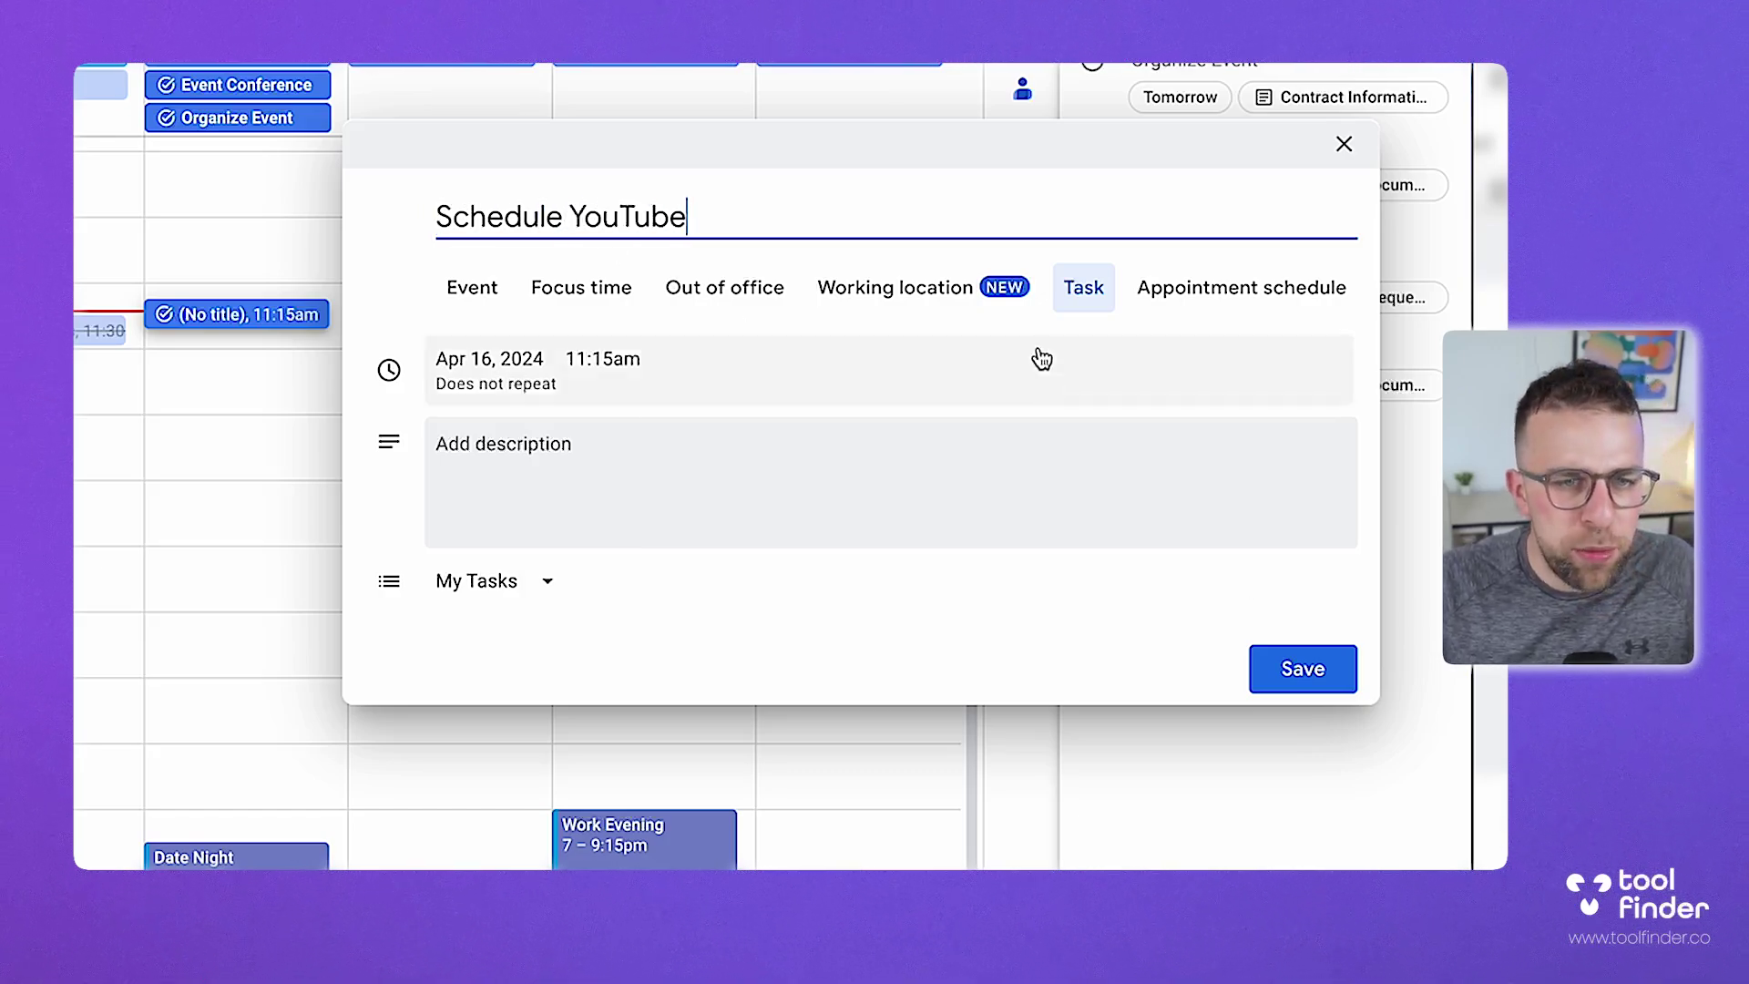
{"action": "left_click", "coordinate": [1302, 668]}
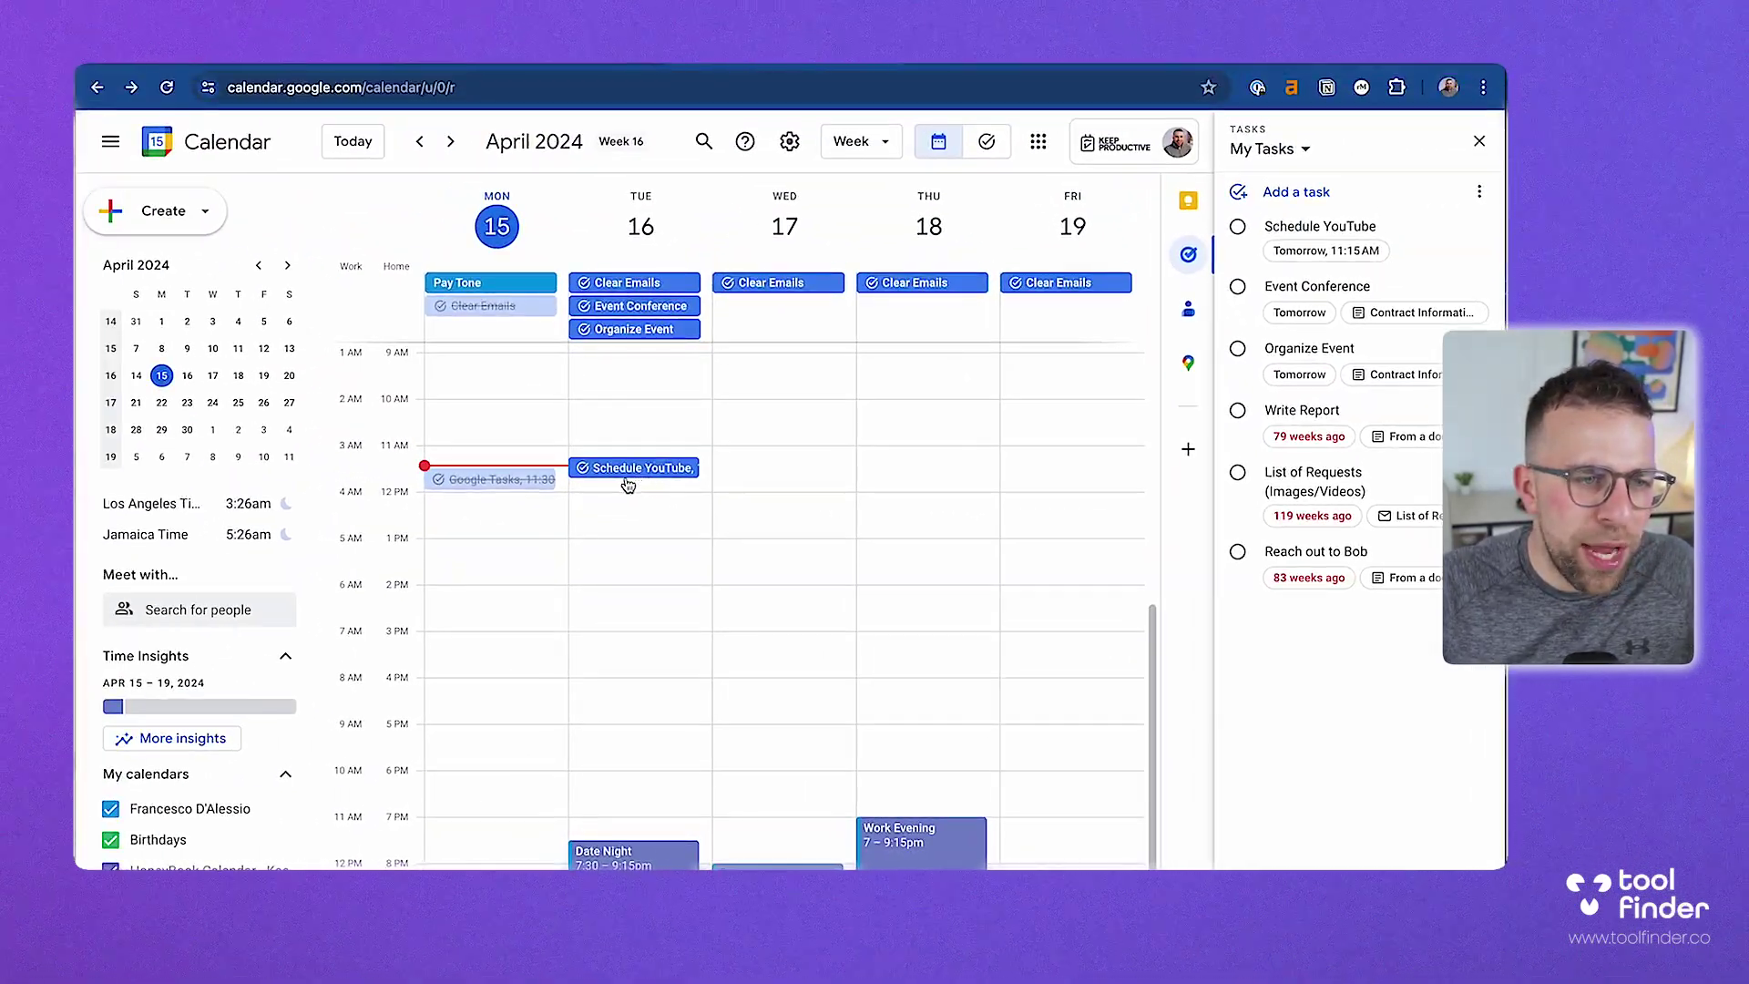
Move the Schedule YouTube task from My Tasks into the Doing list.
{"action": "left_click", "coordinate": [625, 476]}
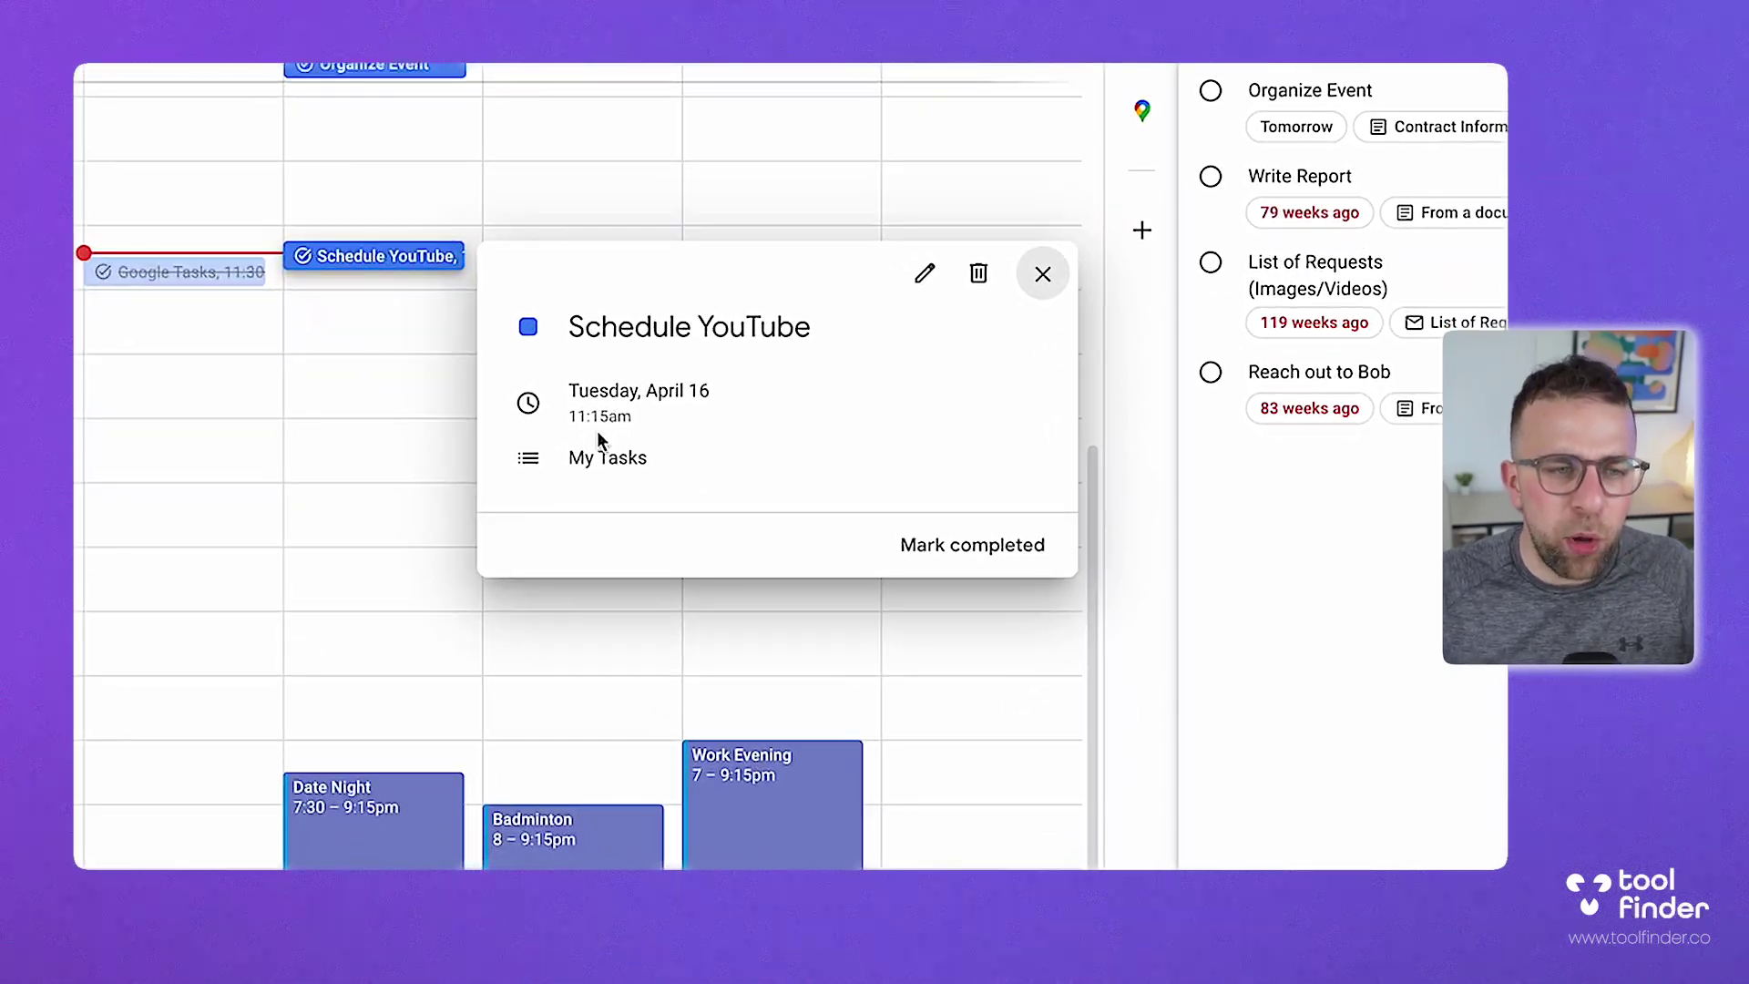
{"action": "left_click", "coordinate": [925, 273]}
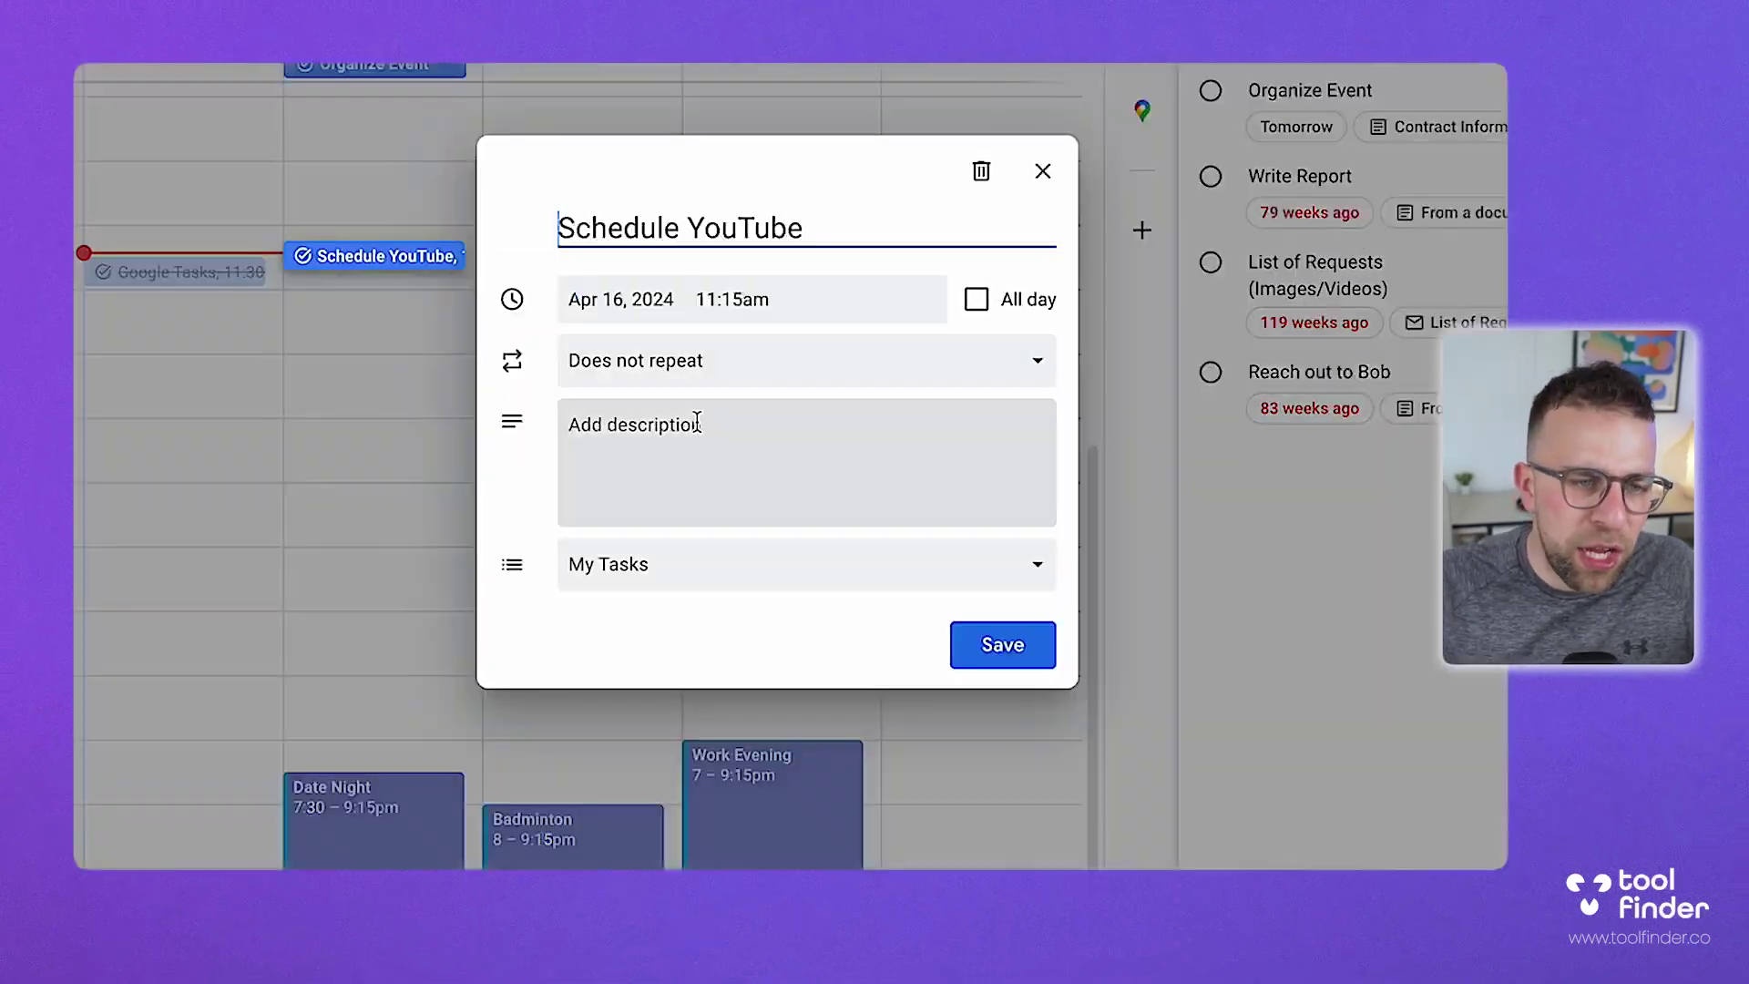
{"action": "left_click", "coordinate": [679, 566]}
{"action": "left_click", "coordinate": [664, 849]}
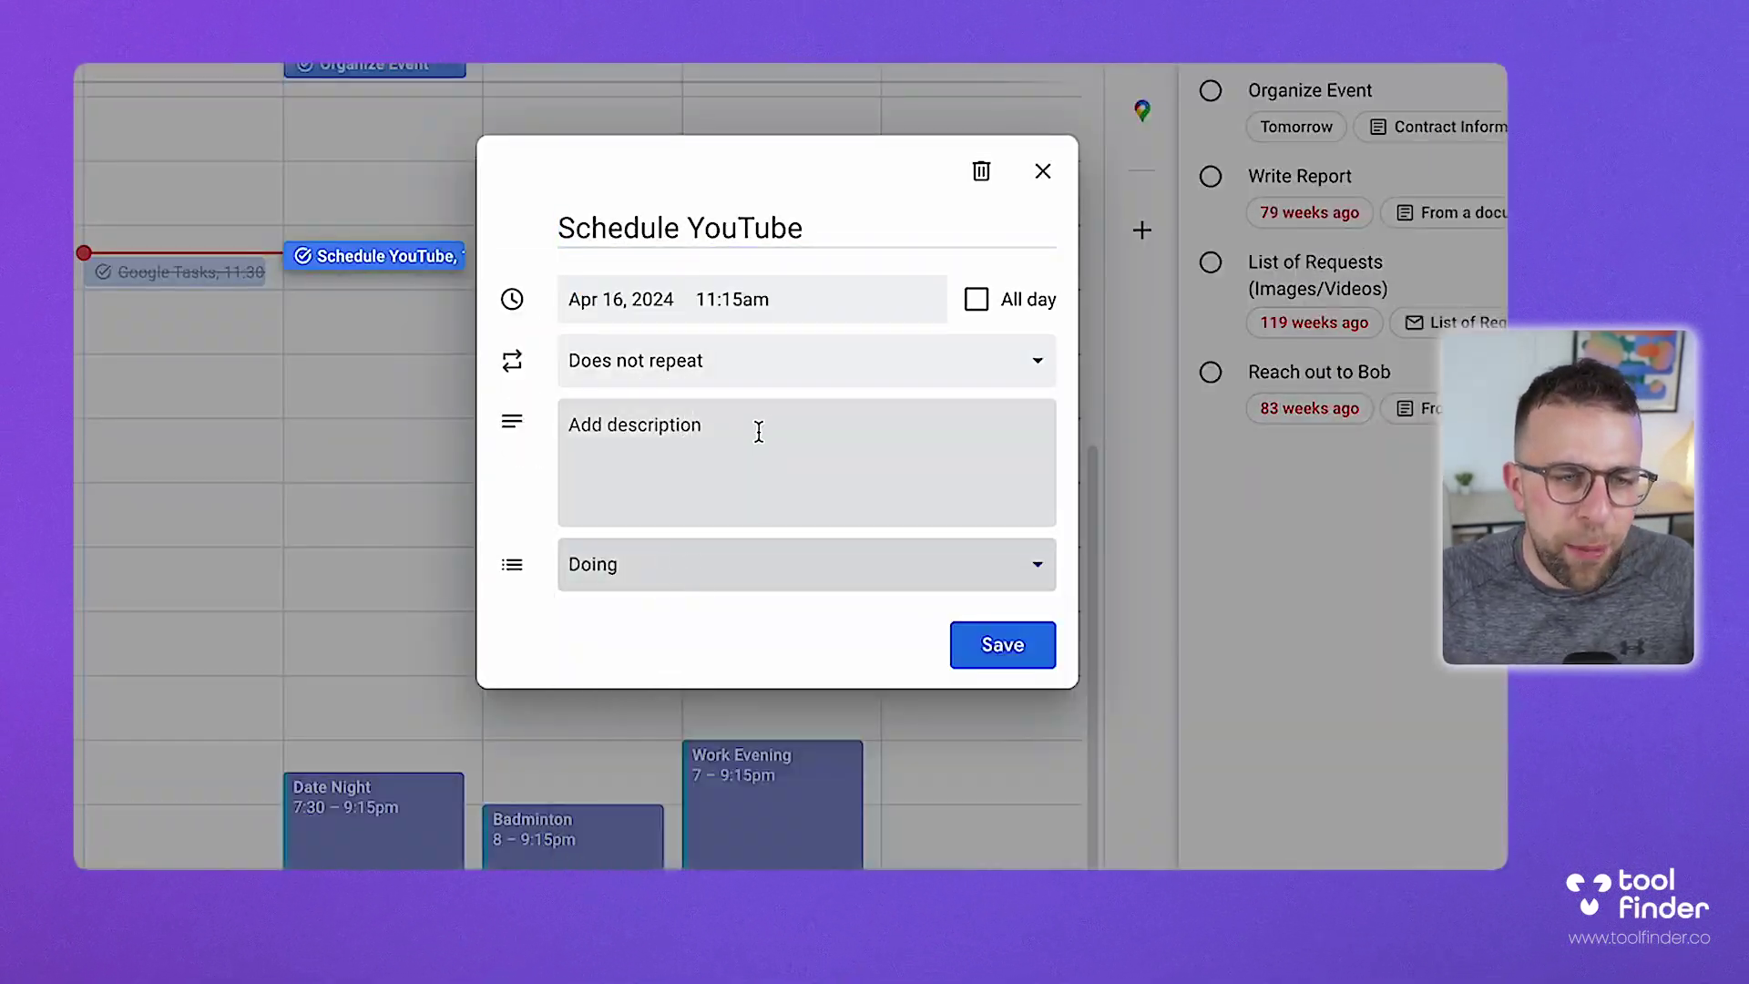
{"action": "left_click", "coordinate": [1011, 647]}
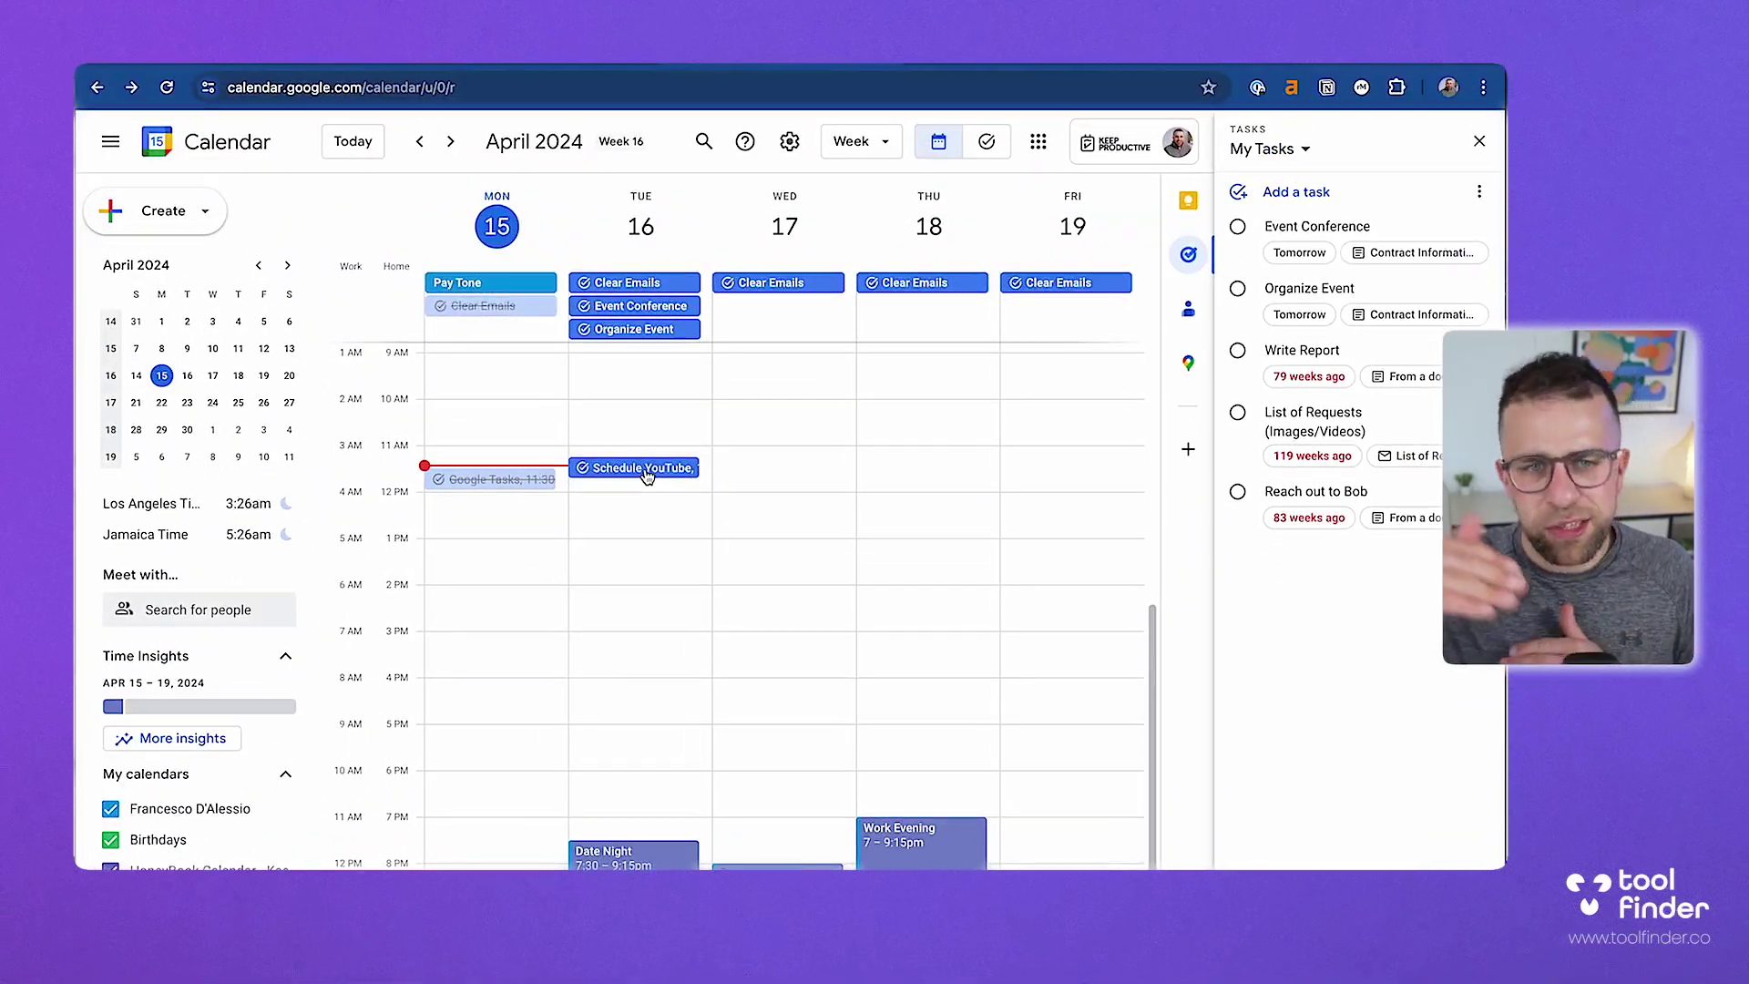
Move Schedule YouTube to Monday 2 pm, show Emails to Action, and open TechSmith's 'Last chance for 25% off!' email.
{"action": "left_click_drag", "start_coordinate": [646, 475], "coordinate": [521, 606]}
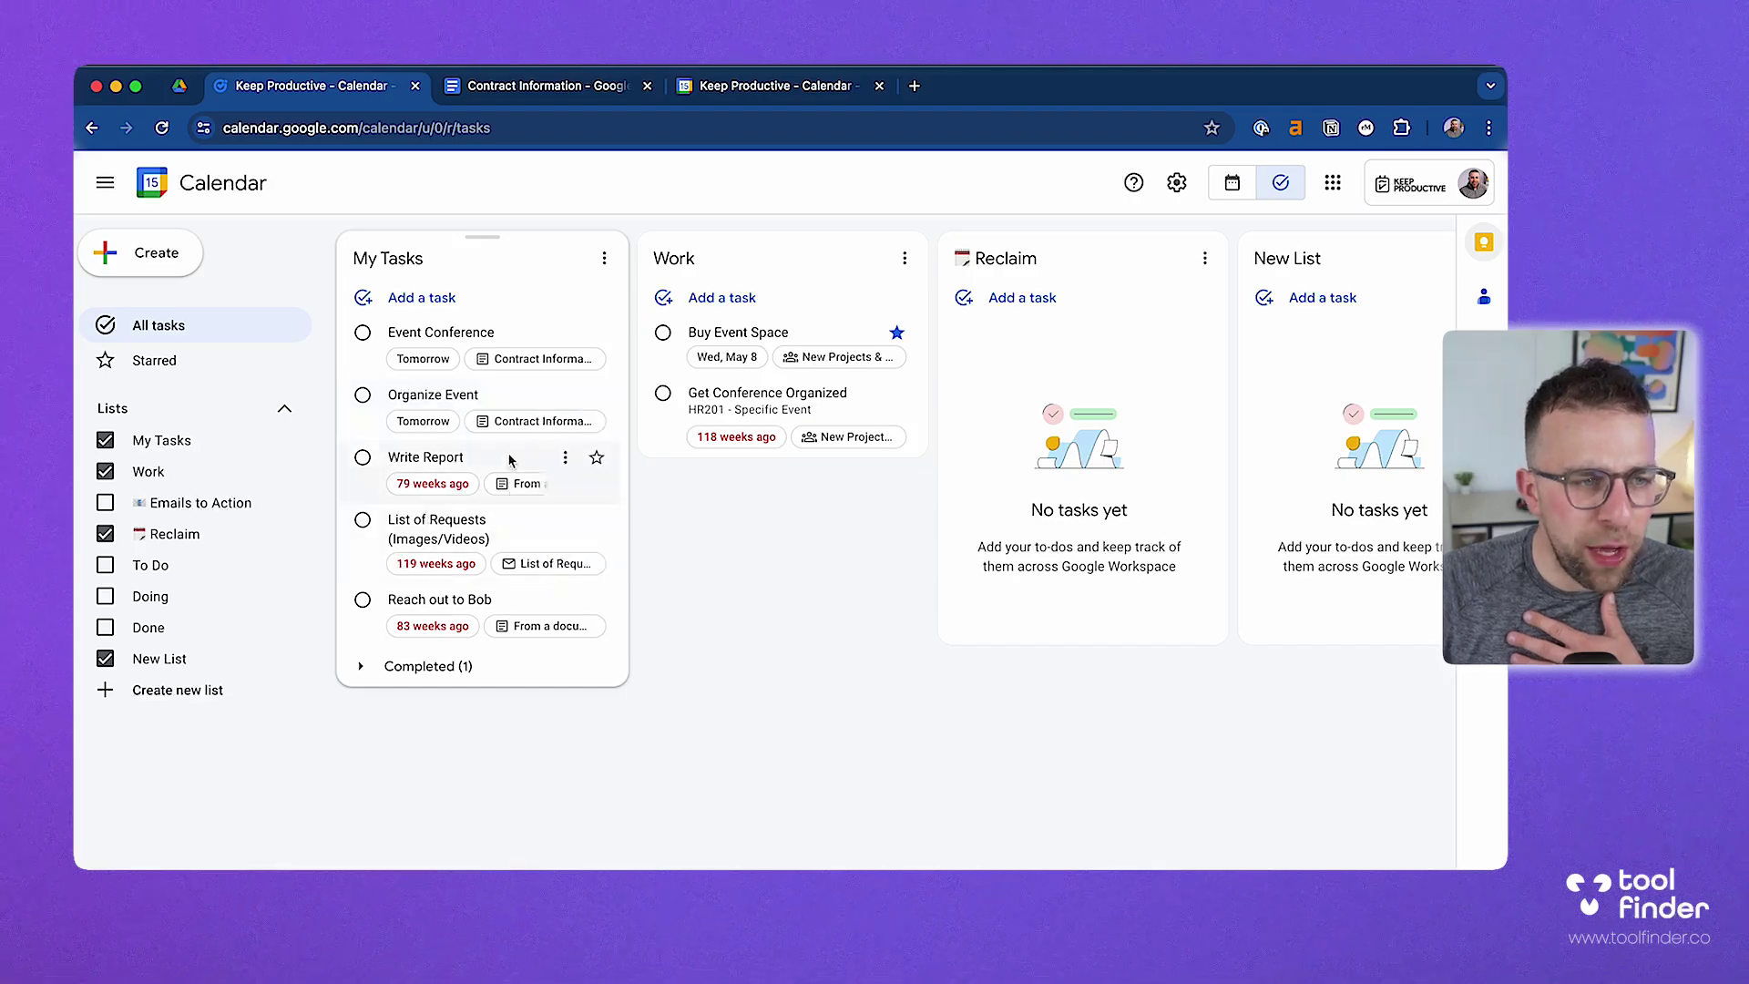
{"action": "left_click", "coordinate": [182, 503]}
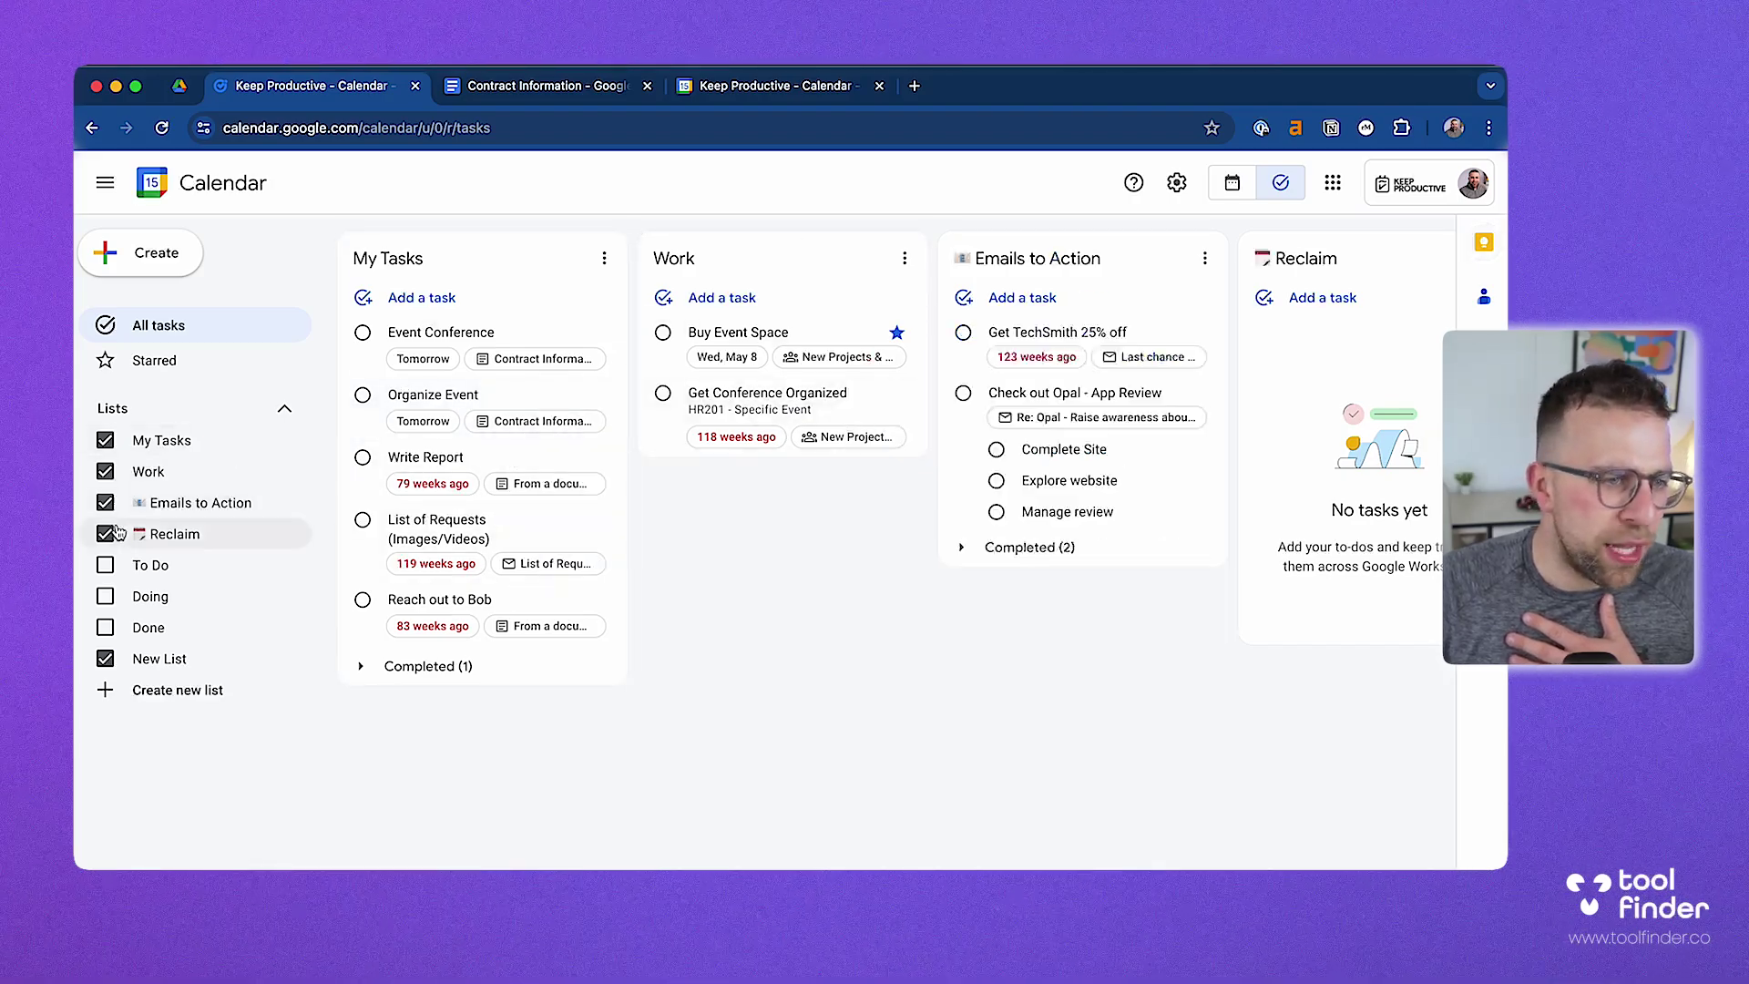
{"action": "left_click", "coordinate": [1093, 332]}
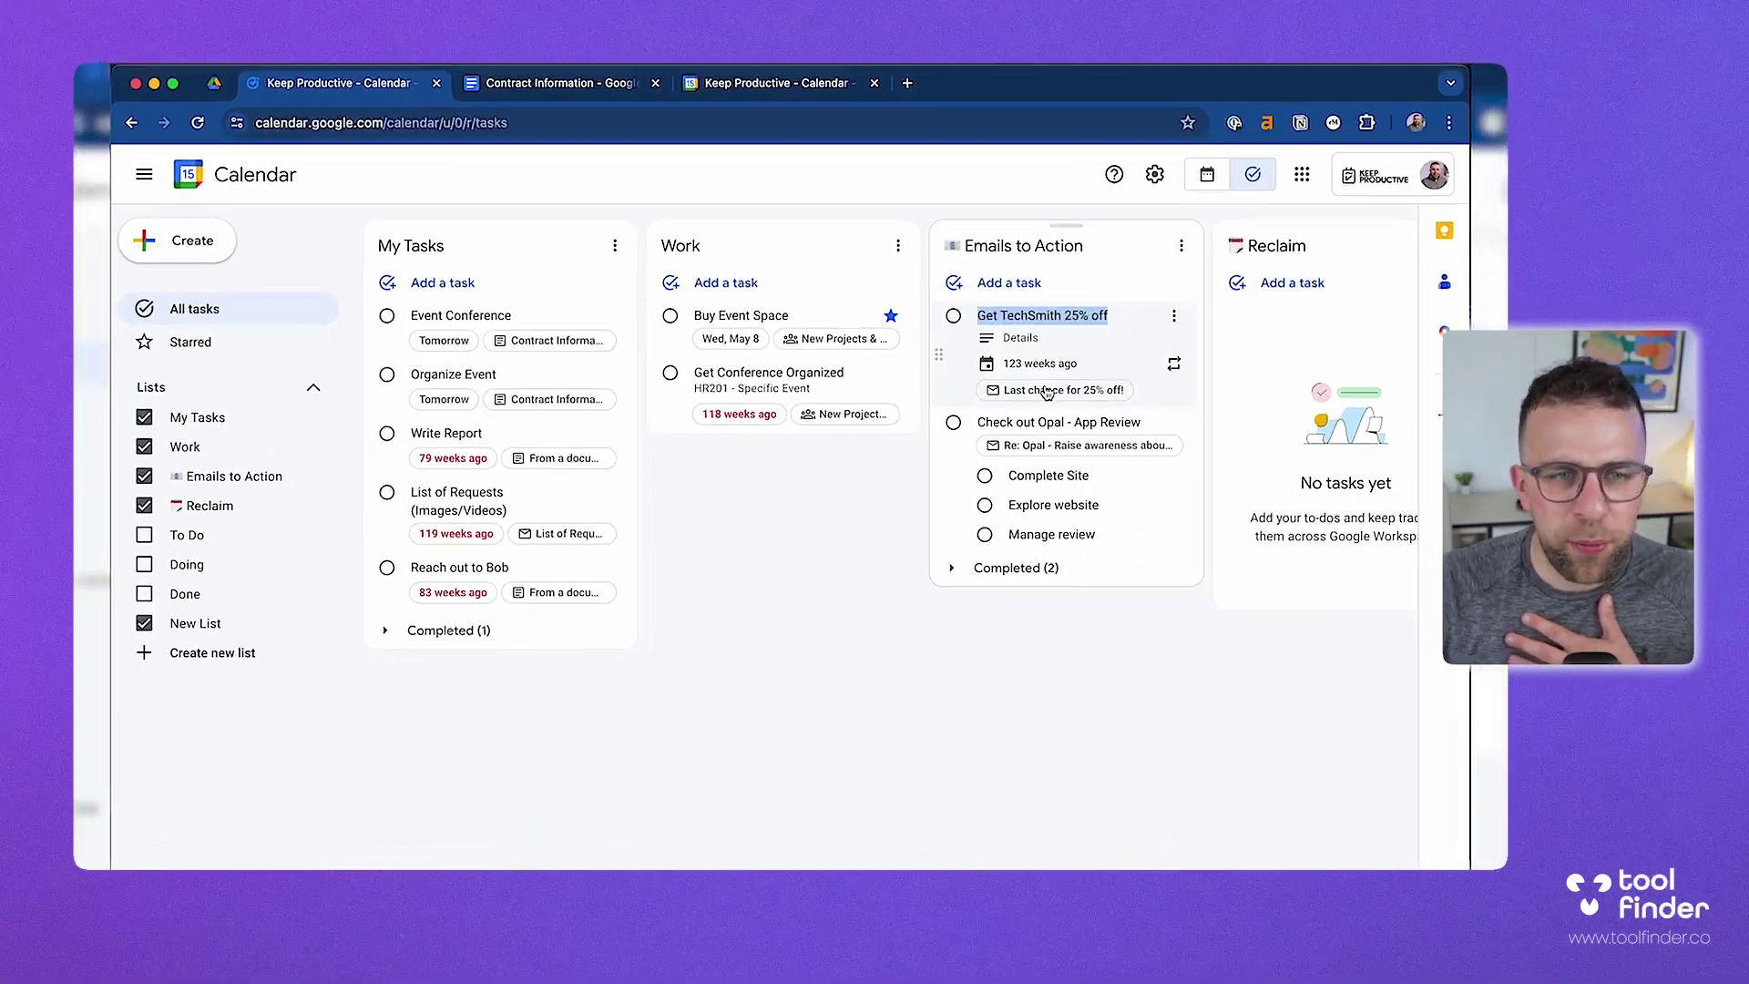
{"action": "left_click", "coordinate": [1052, 397]}
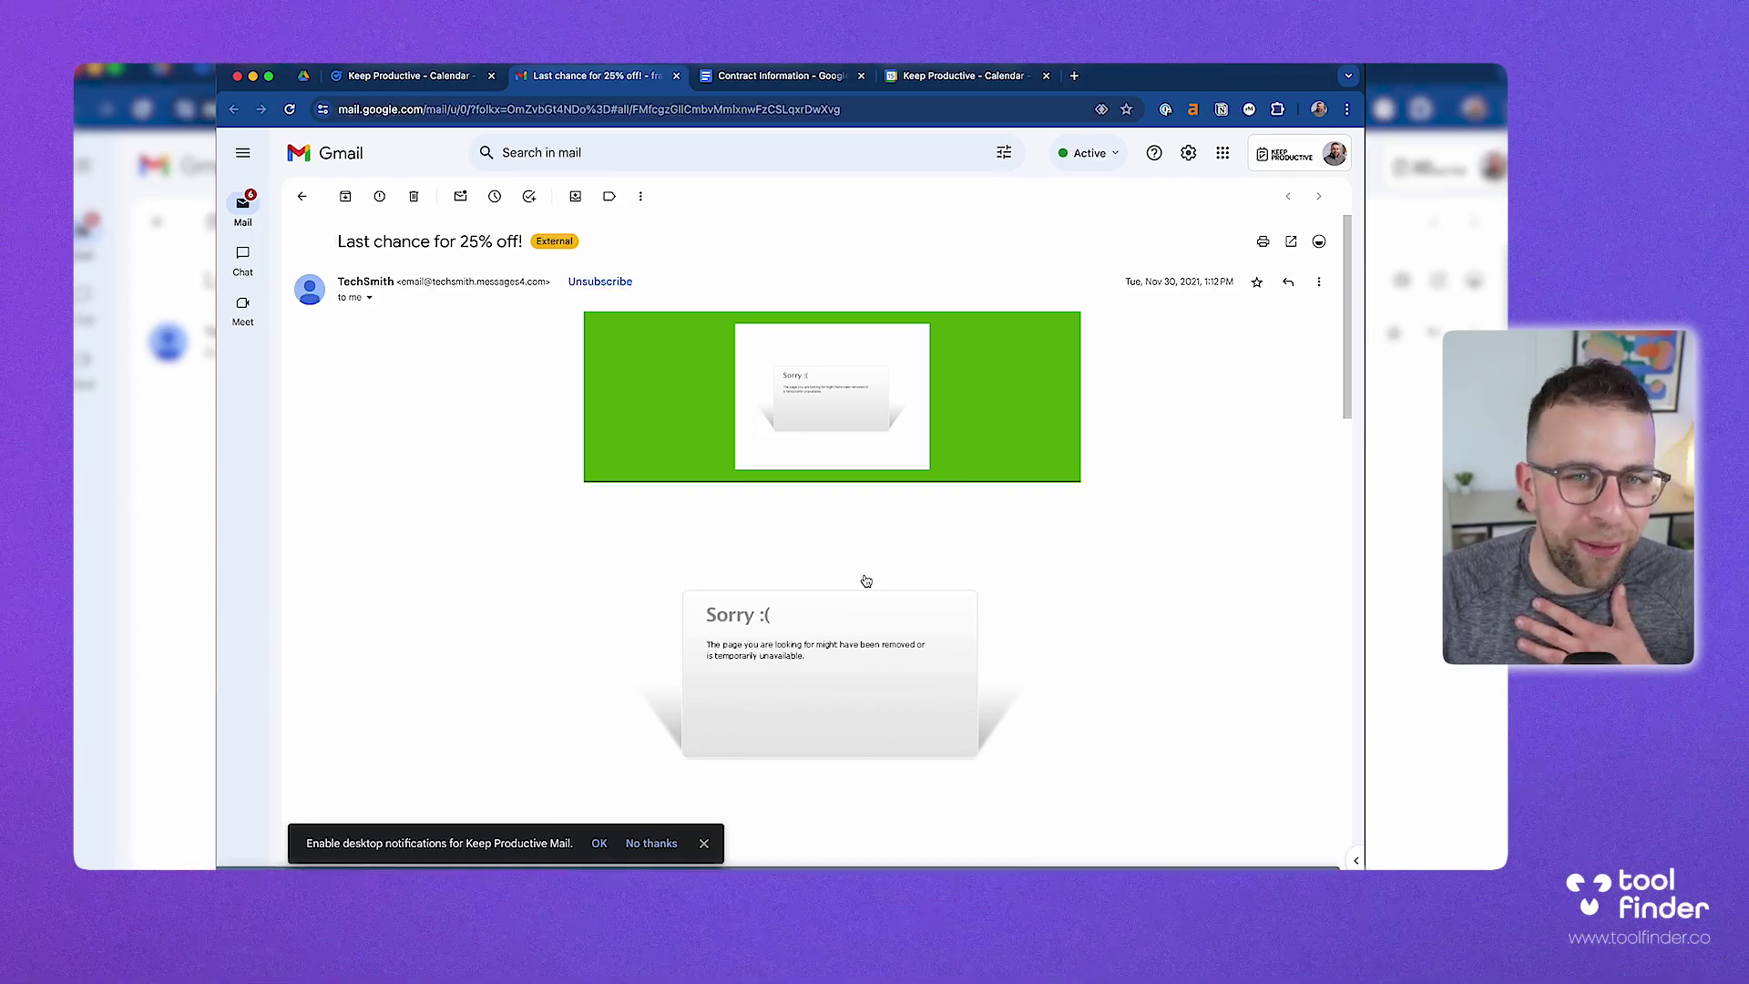
Turn the starred Baron Fig email into a task by dropping it into the Tasks panel.
{"action": "mouse_move", "coordinate": [247, 208]}
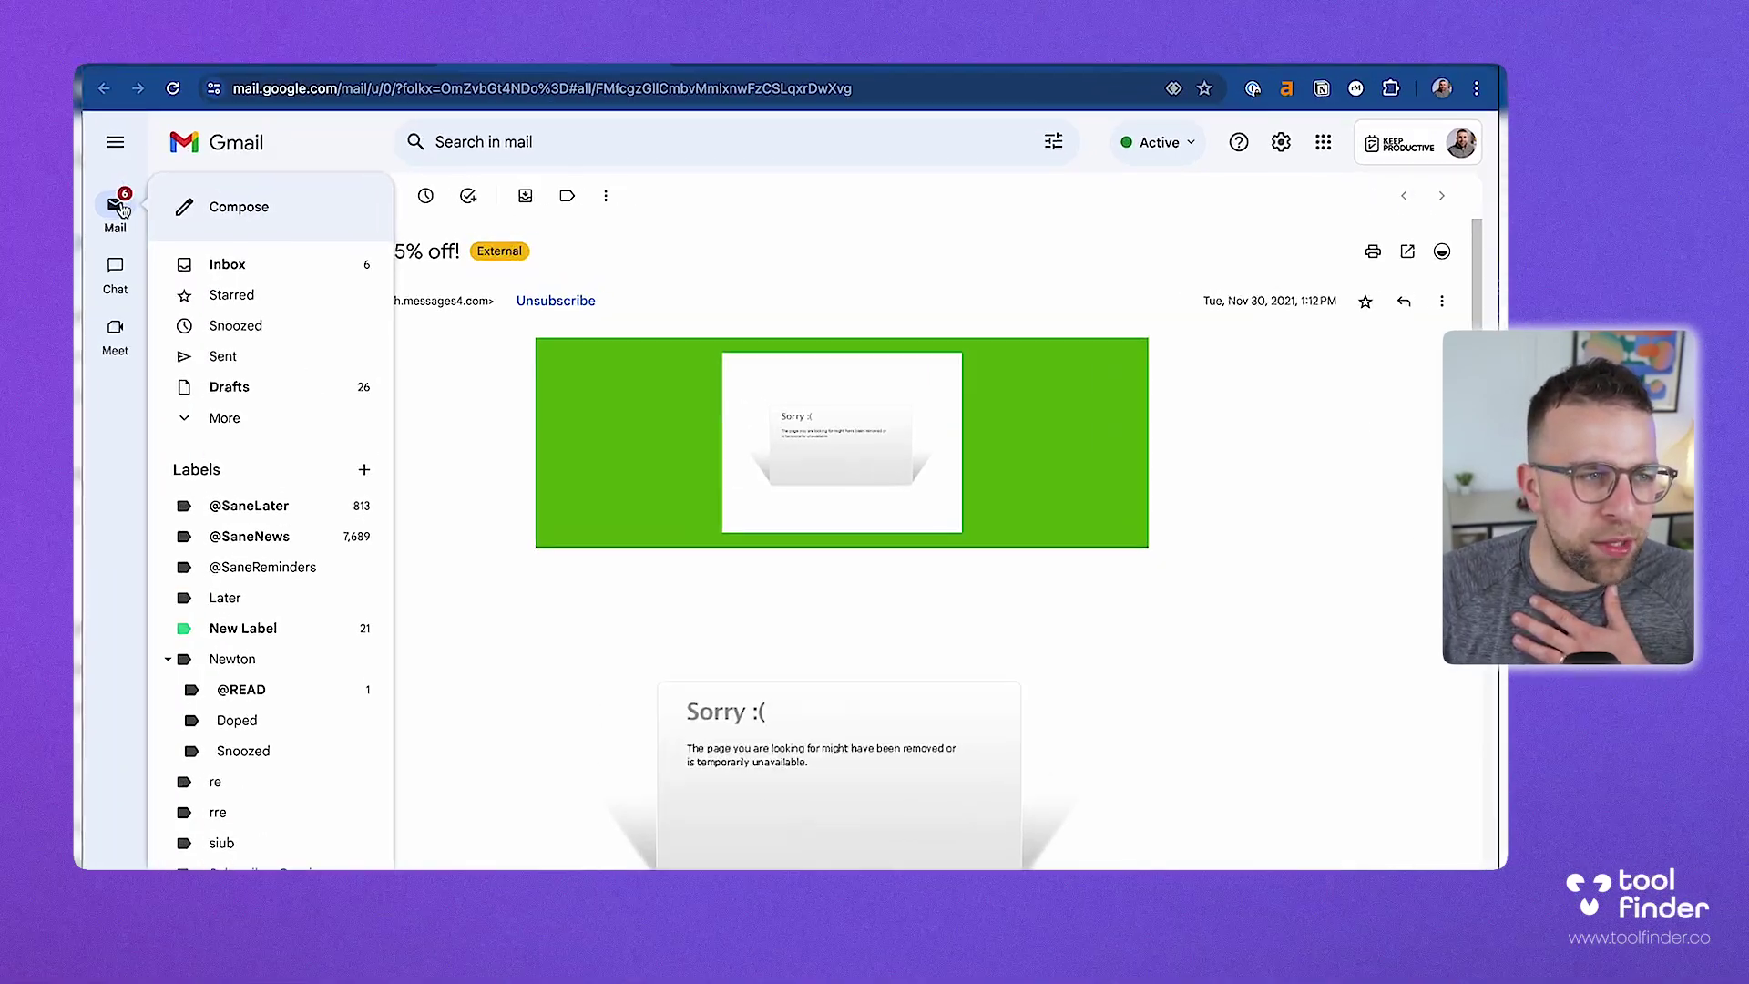
{"action": "left_click", "coordinate": [283, 310]}
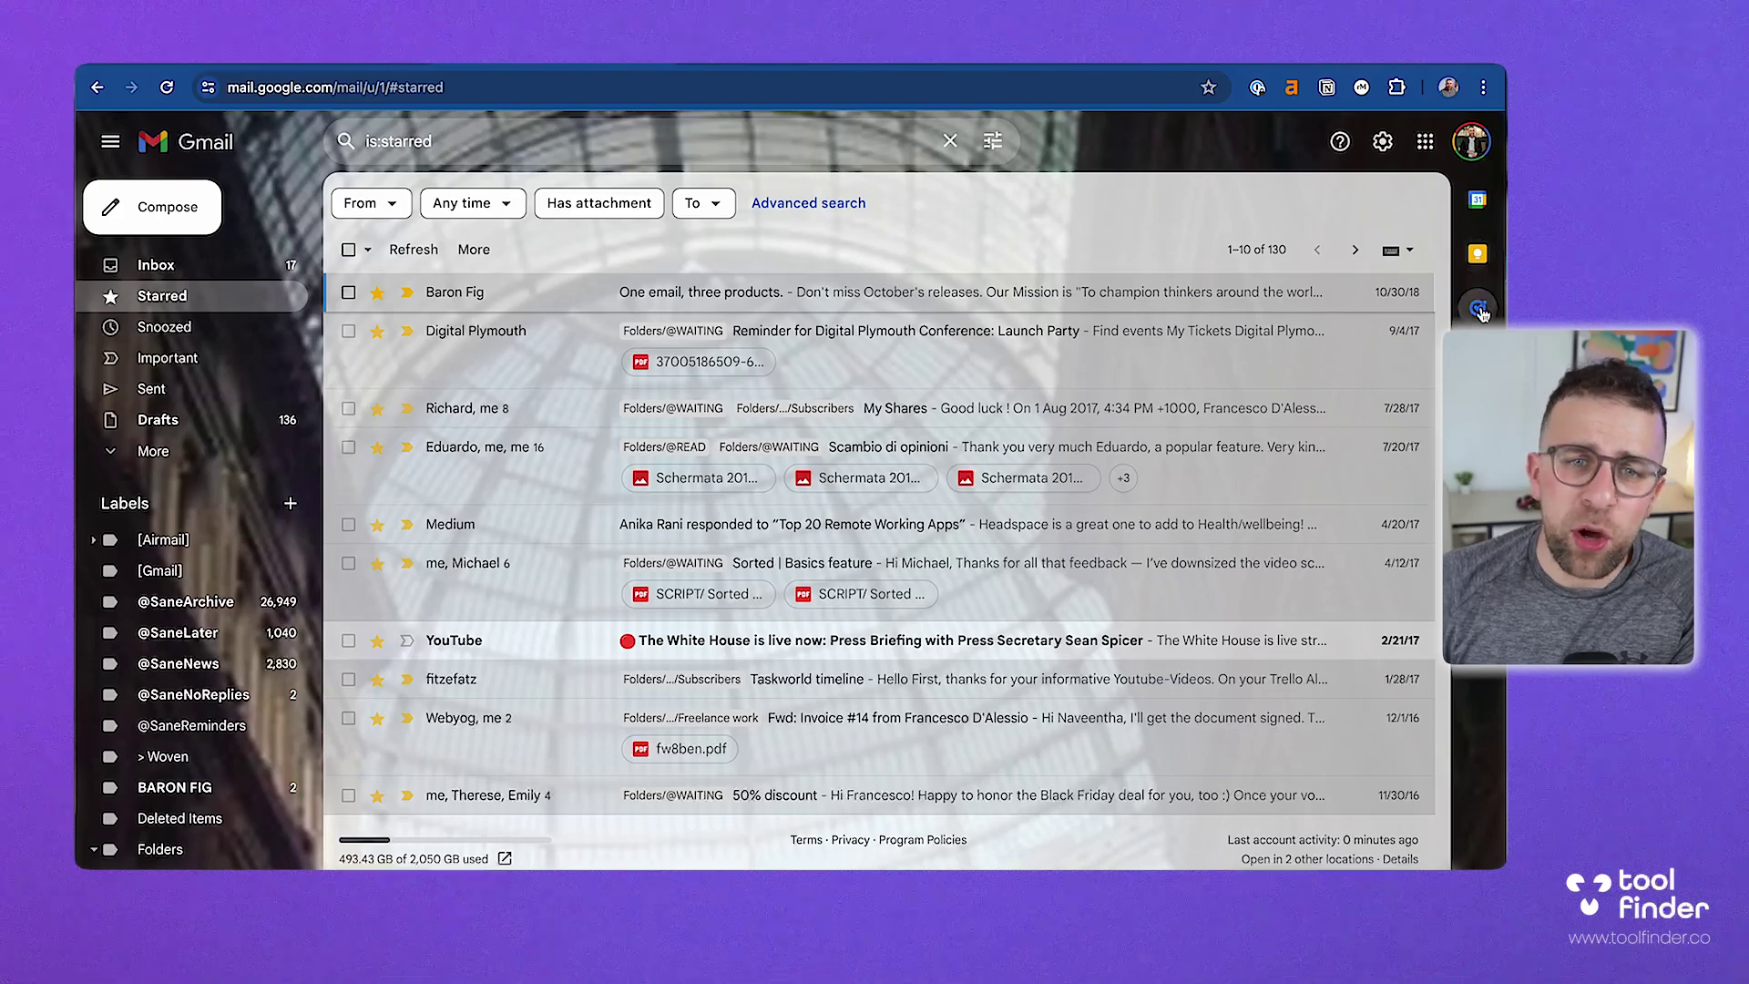
{"action": "left_click", "coordinate": [1478, 311]}
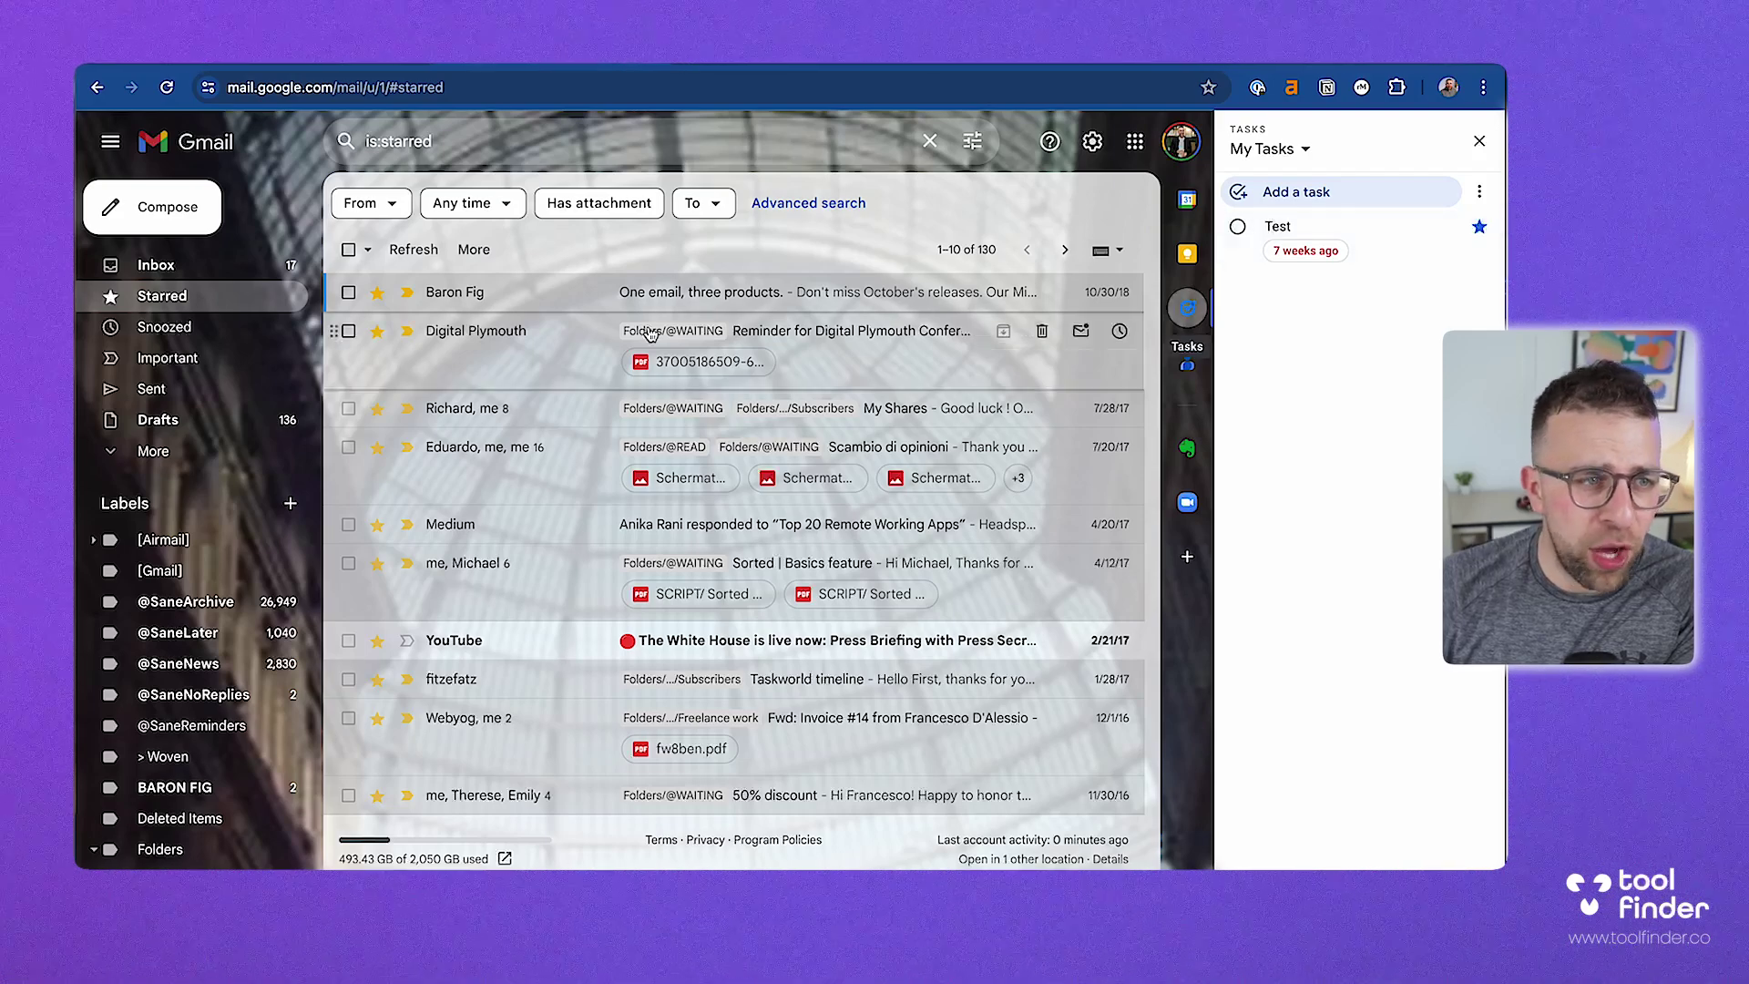
{"action": "left_click_drag", "start_coordinate": [601, 296], "coordinate": [1397, 255]}
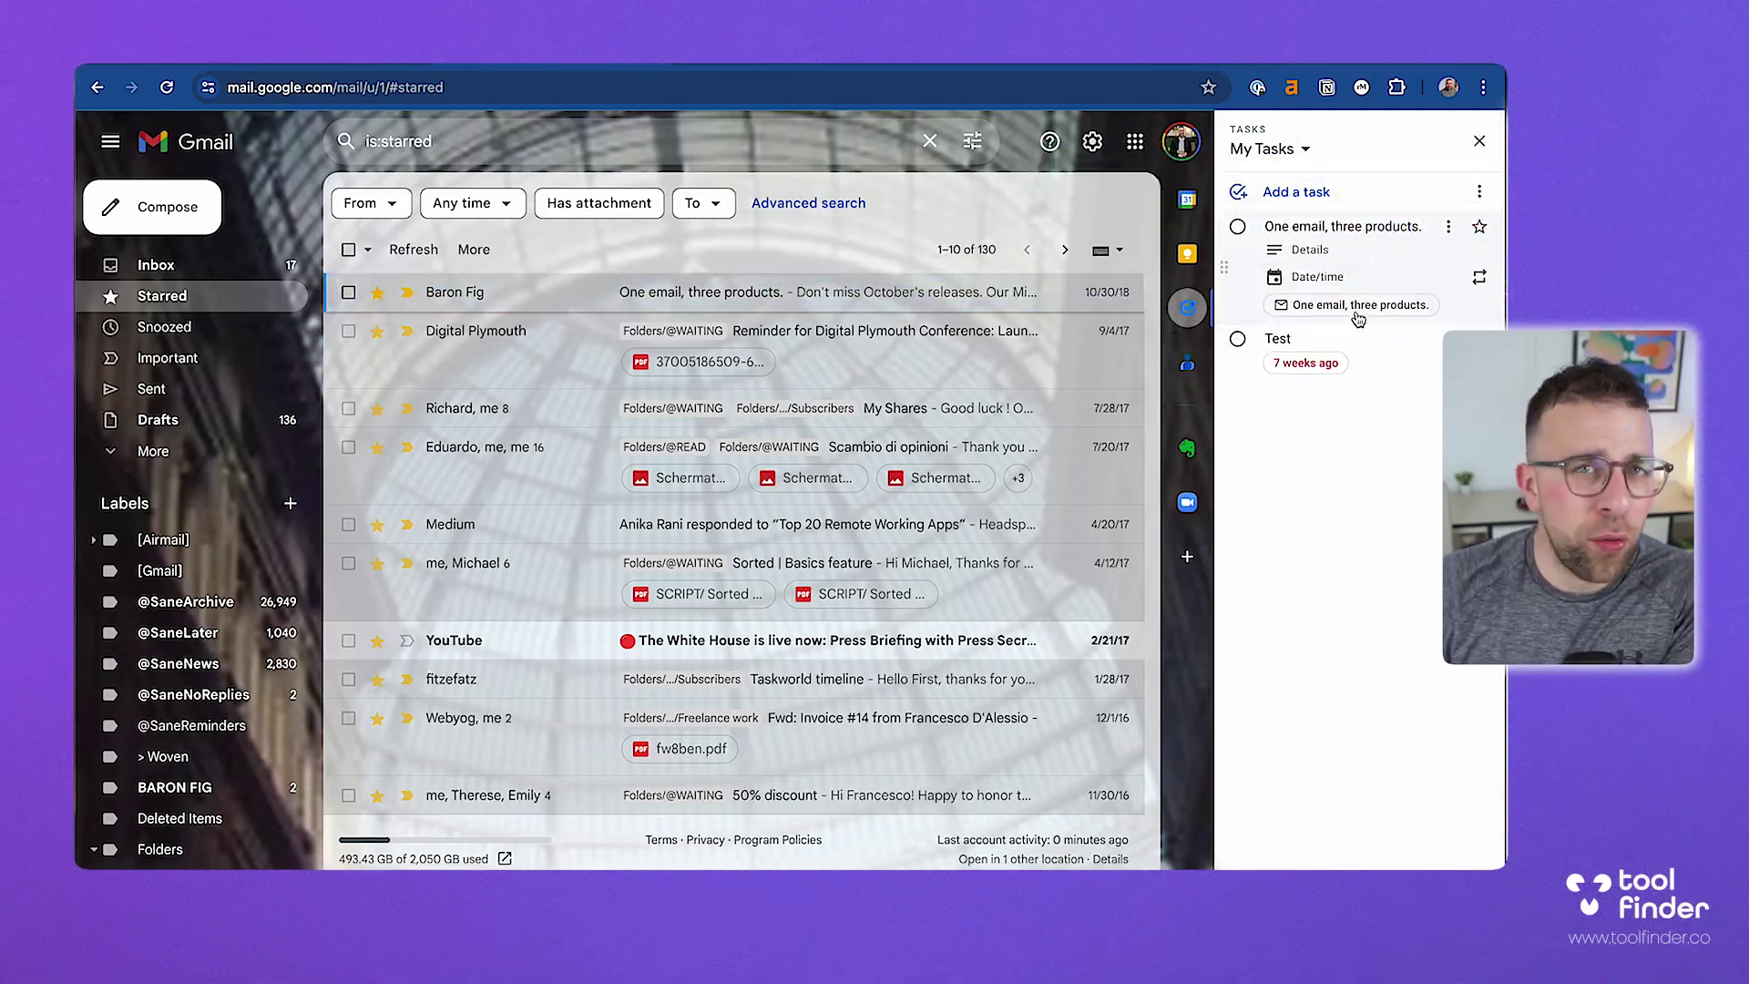
Date the new task for tomorrow, April 16, then add the Baron Fig email to tasks again.
{"action": "left_click", "coordinate": [1336, 287]}
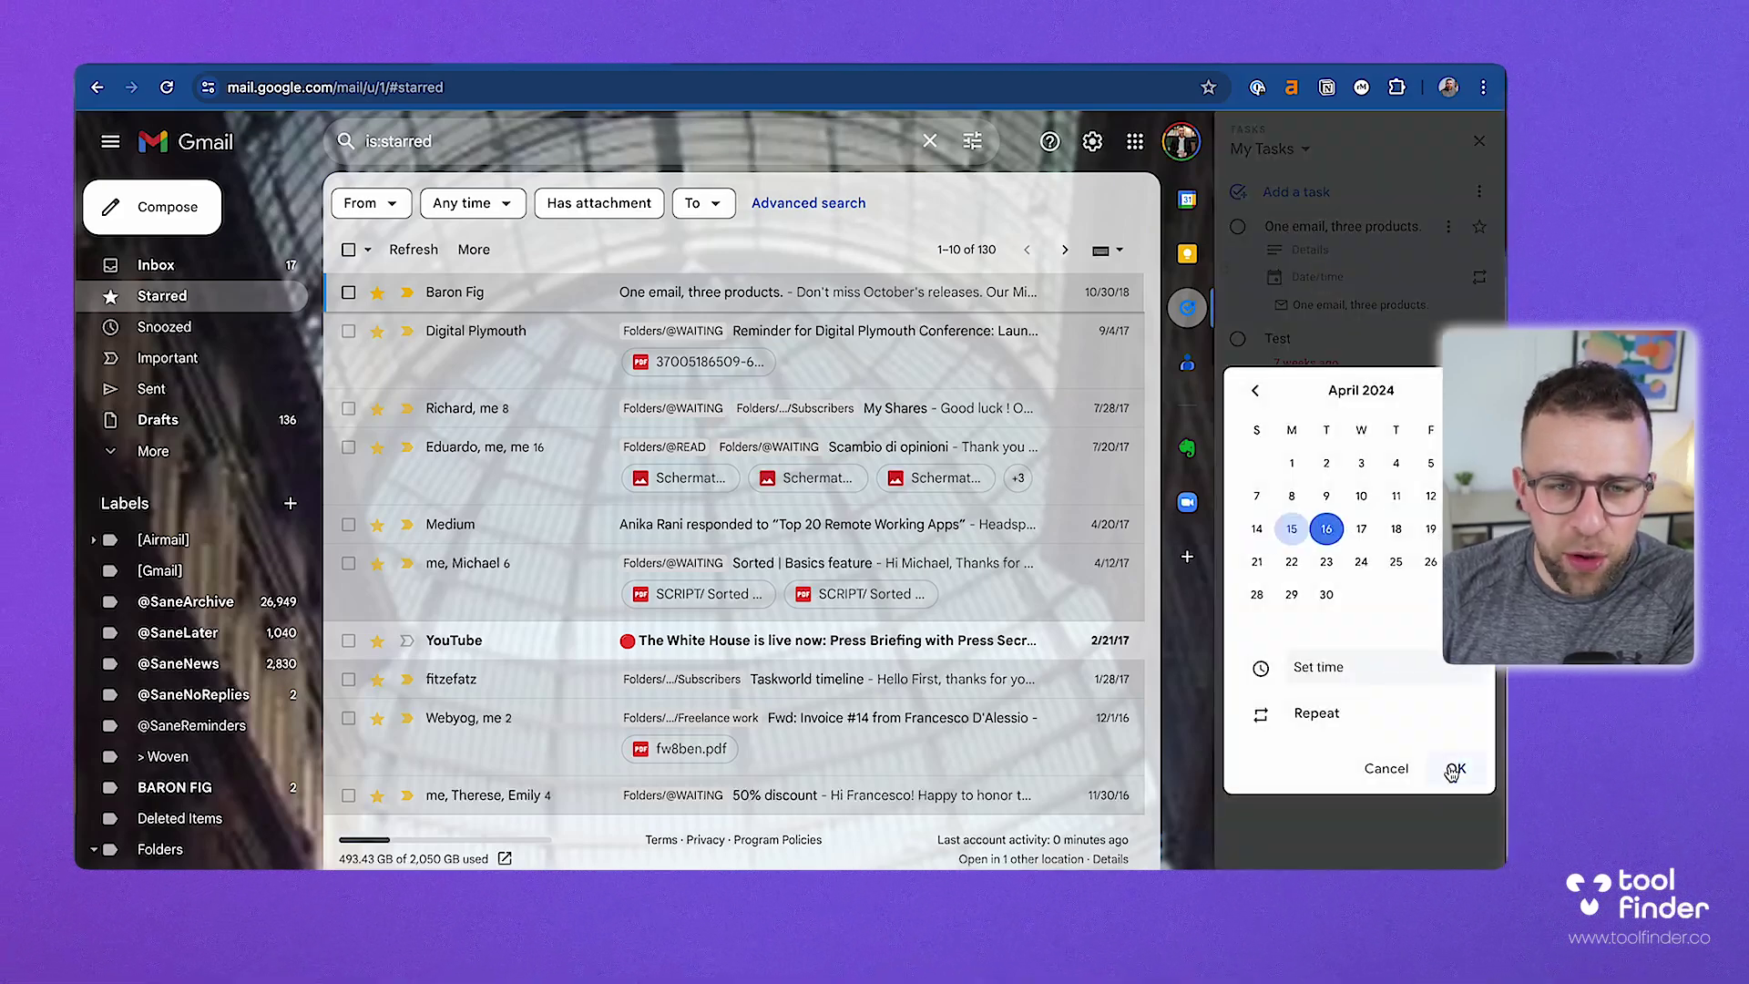
{"action": "left_click", "coordinate": [1455, 769]}
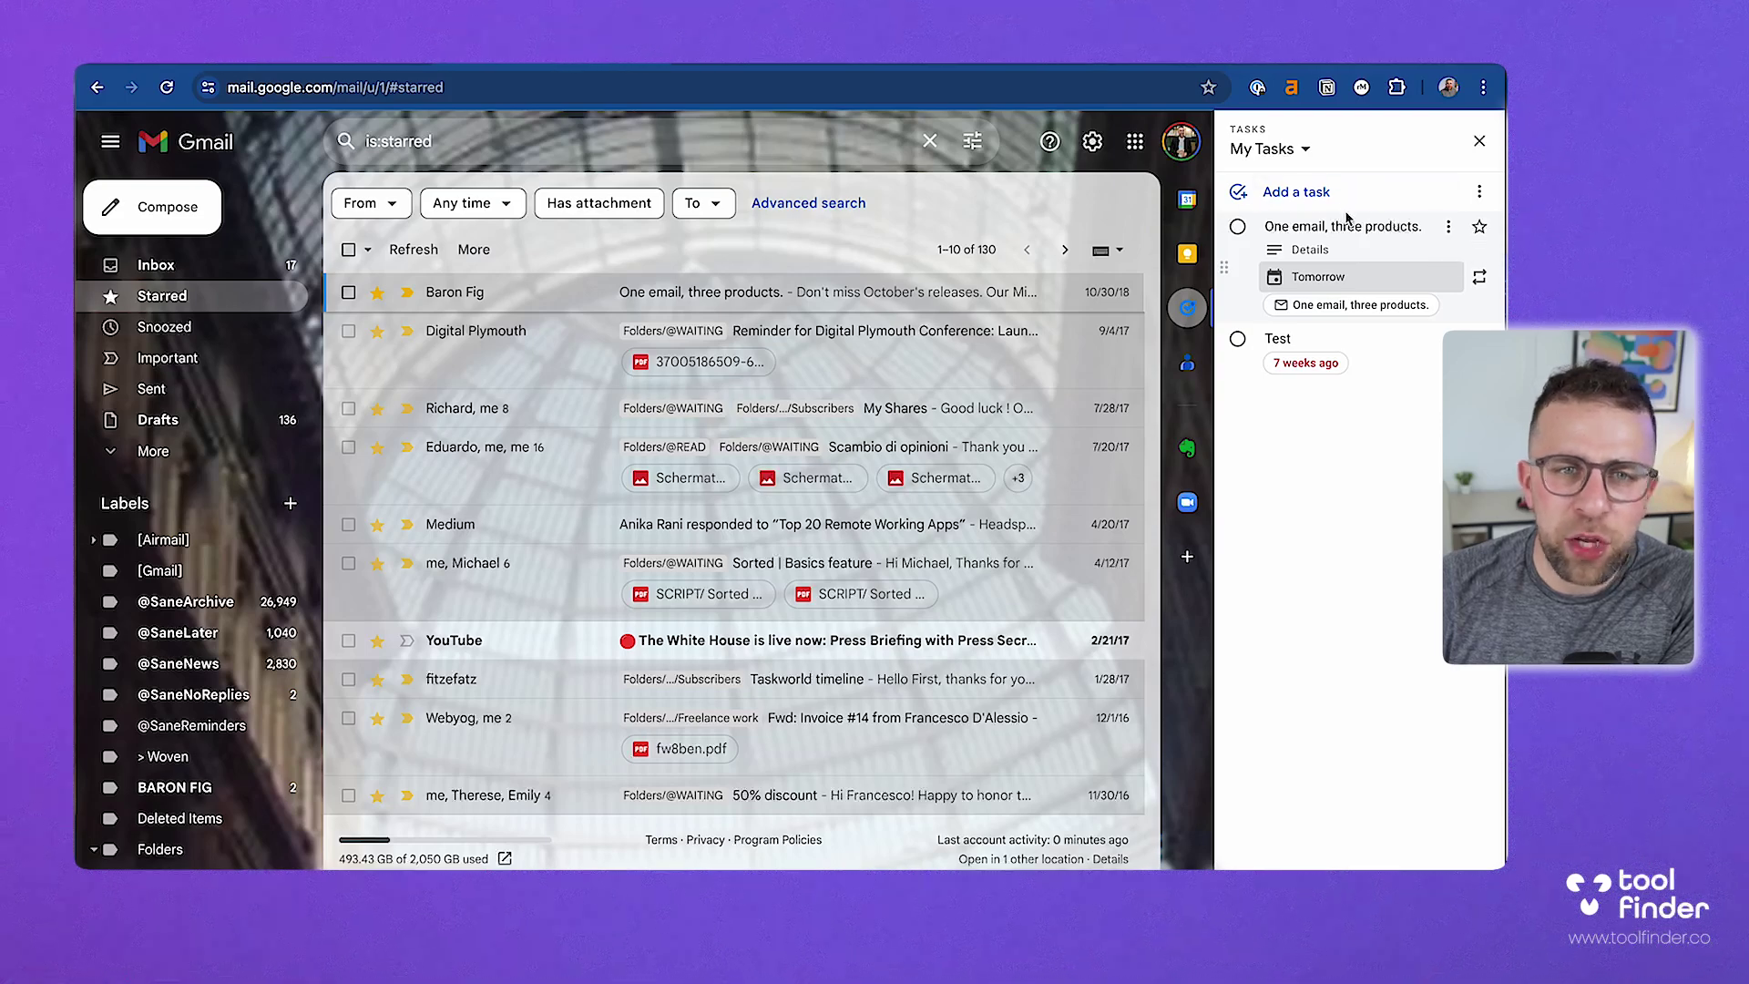
{"action": "right_click", "coordinate": [668, 293]}
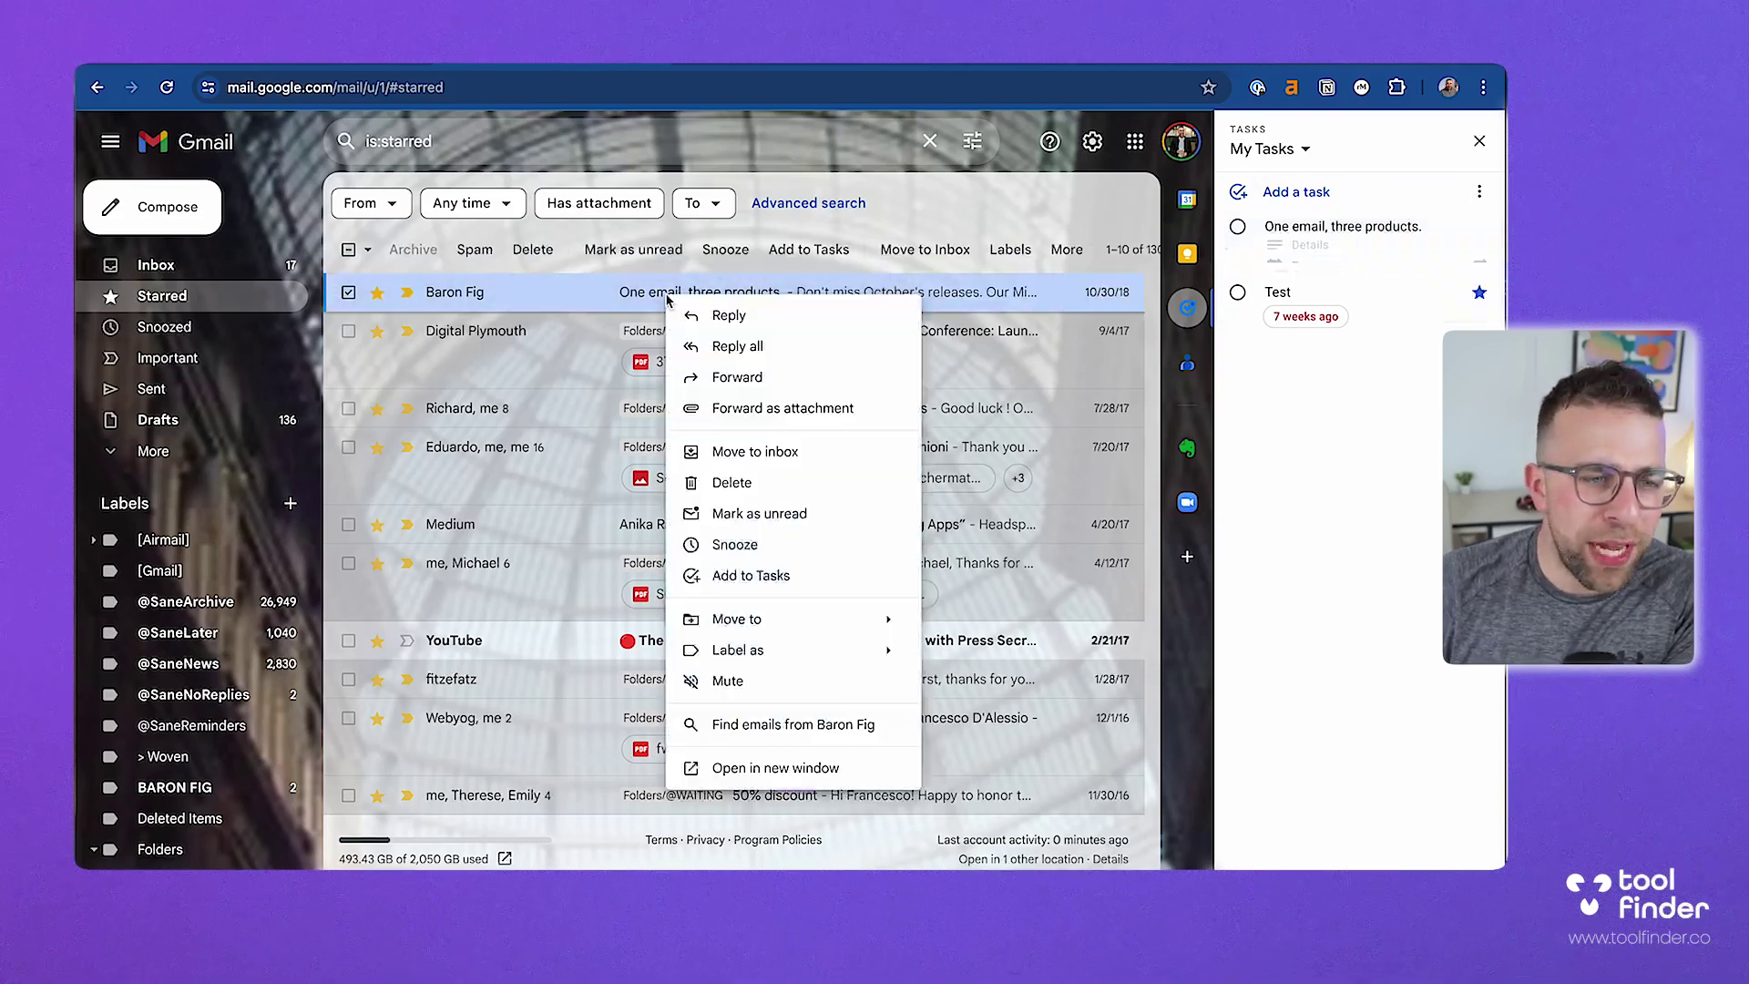
{"action": "left_click", "coordinate": [775, 579]}
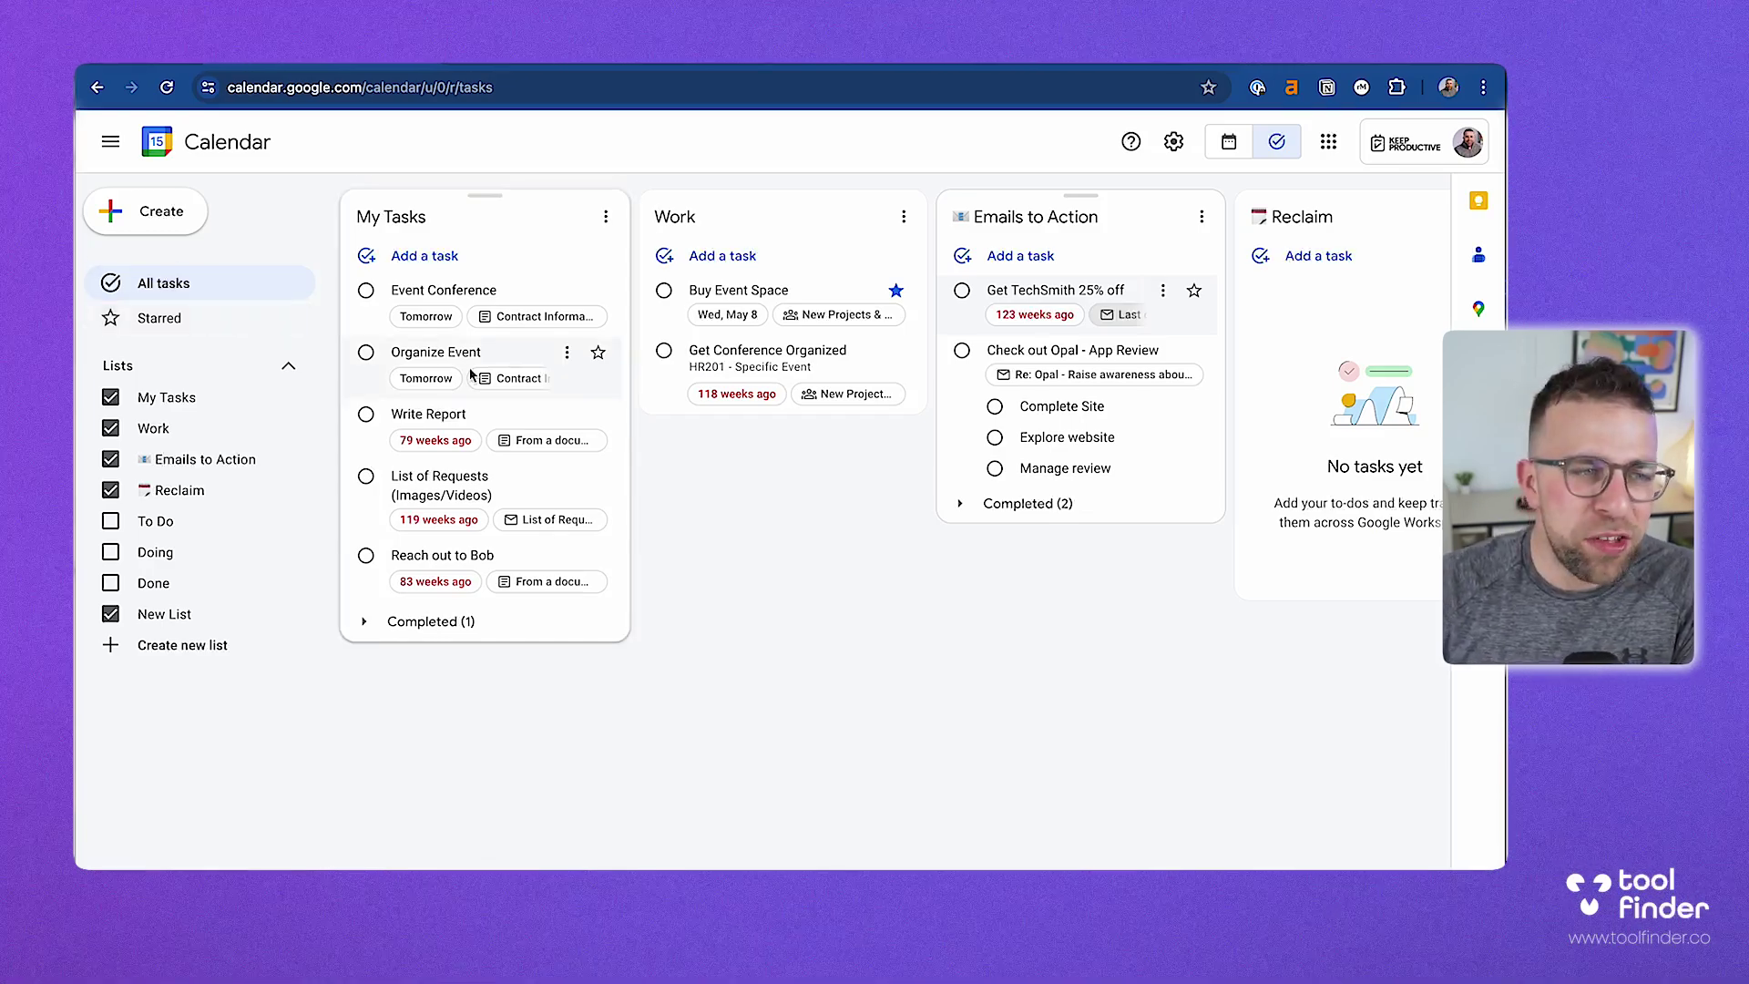
{"action": "scroll", "coordinate": [466, 376], "scroll_direction": "right", "scroll_amount": 5}
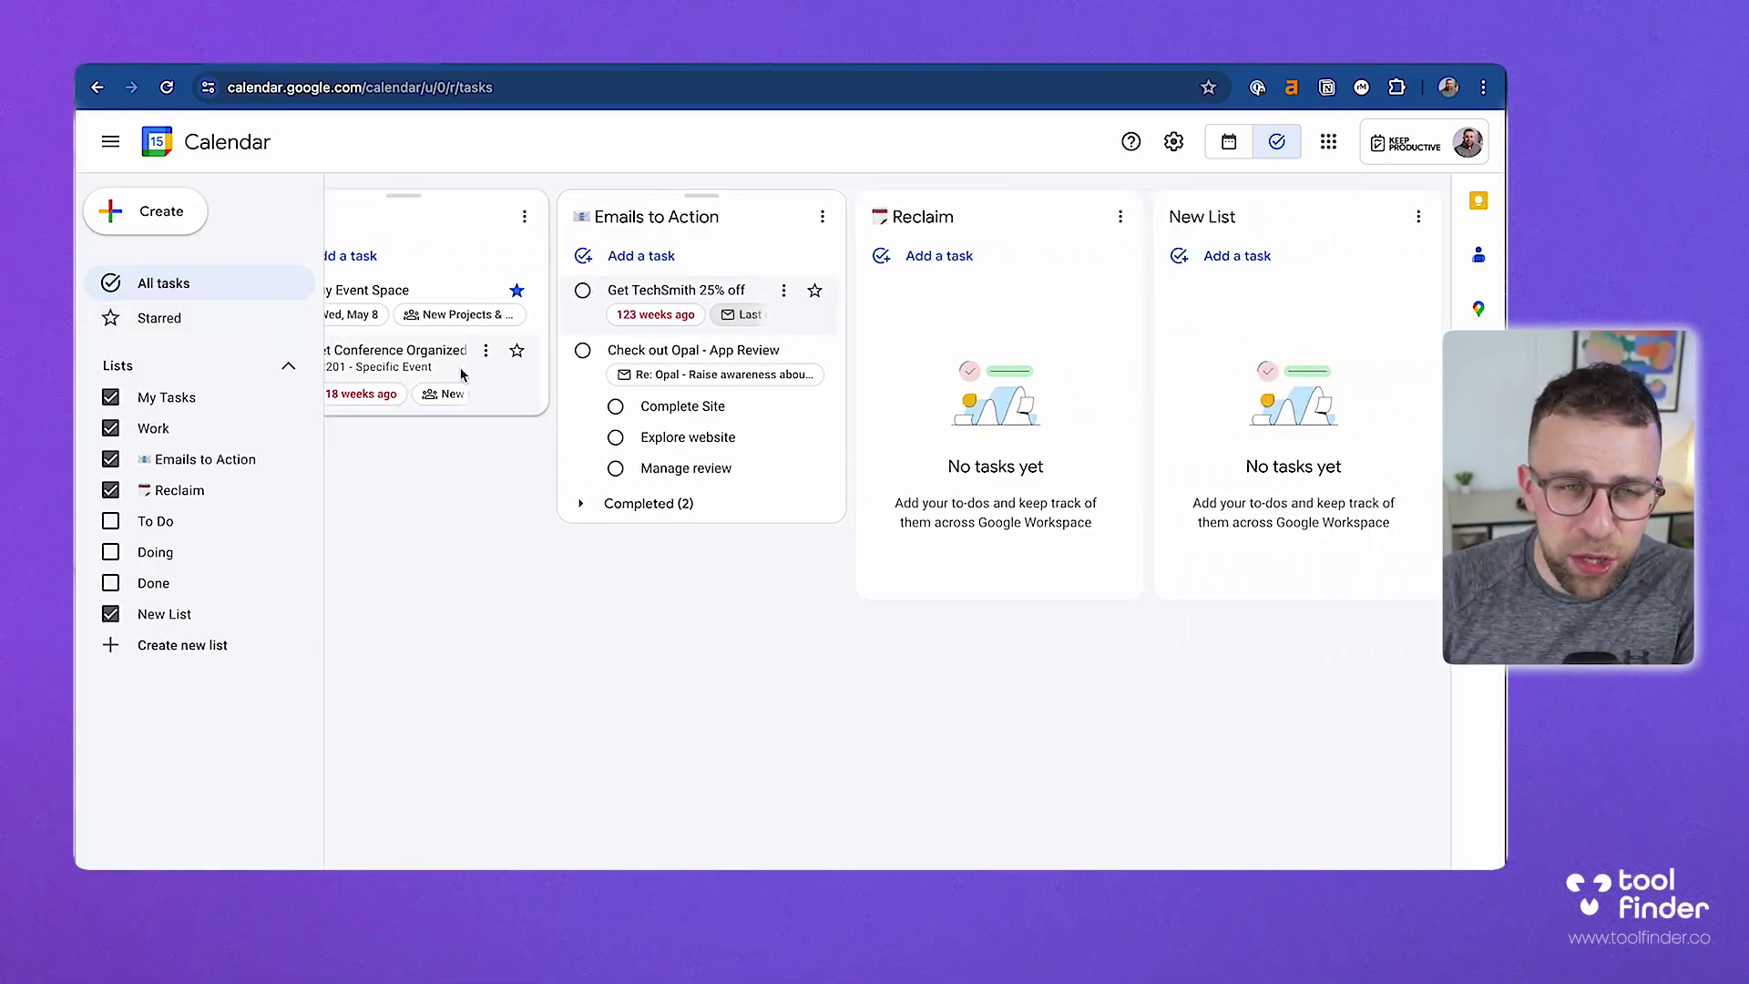
{"action": "scroll", "coordinate": [464, 373], "scroll_direction": "left", "scroll_amount": 4}
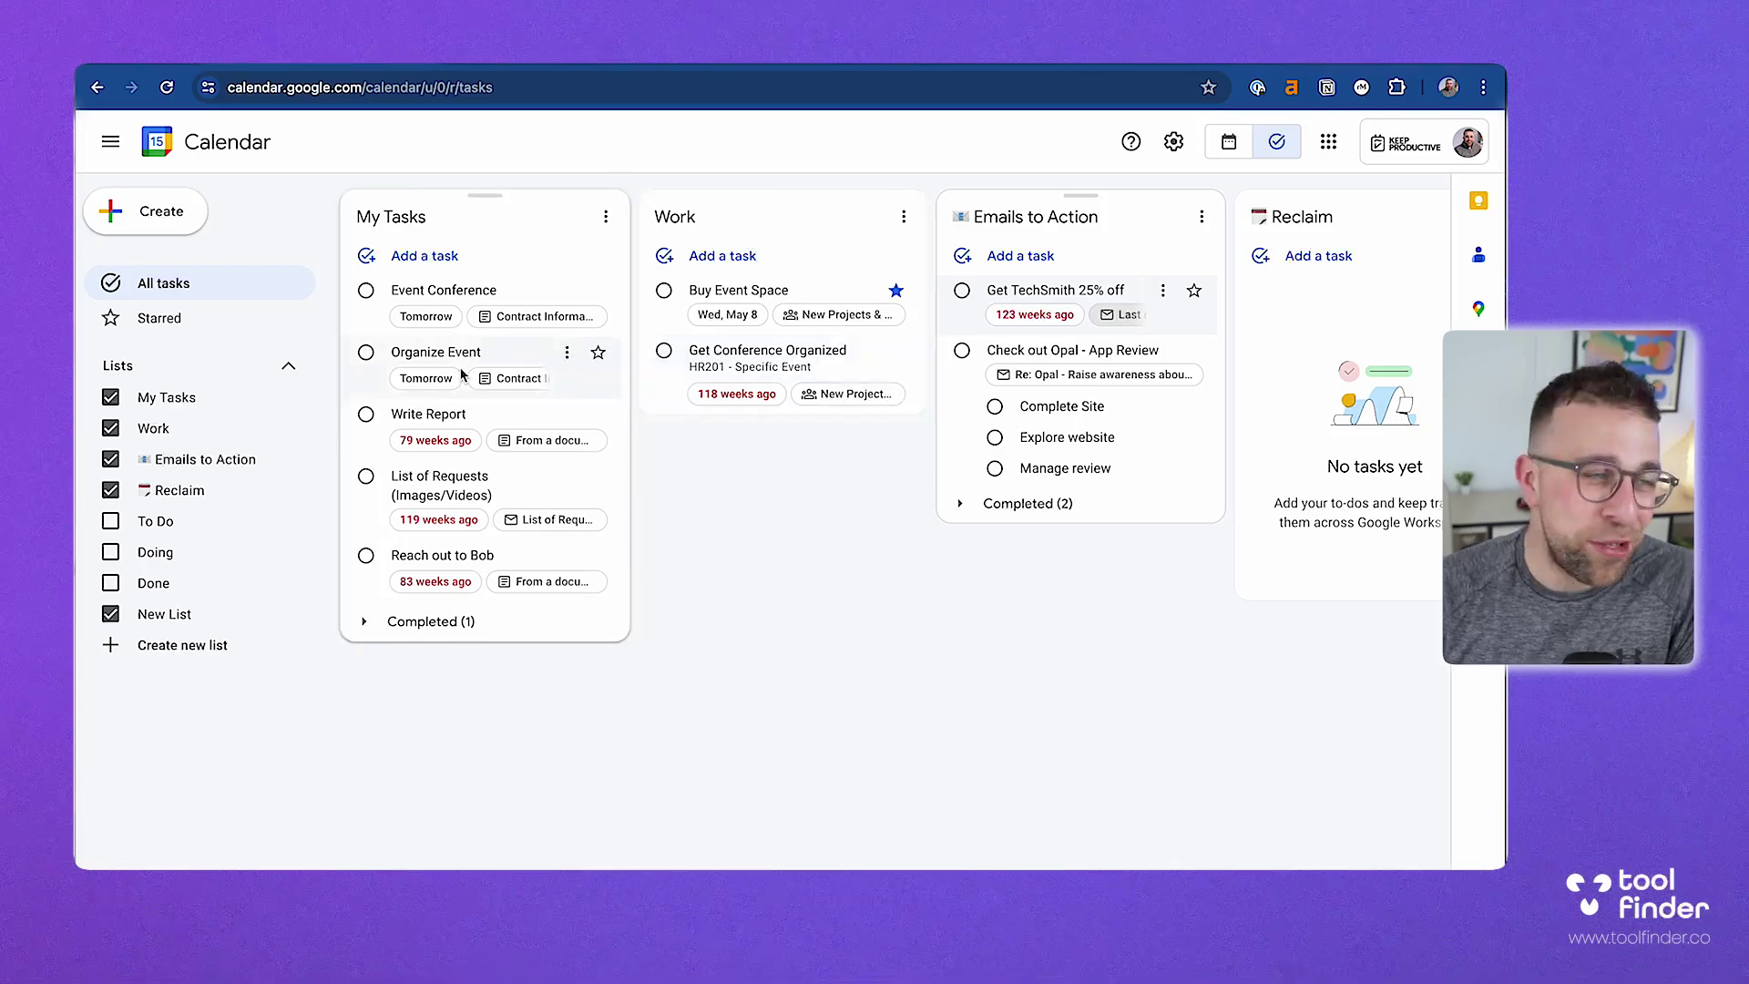